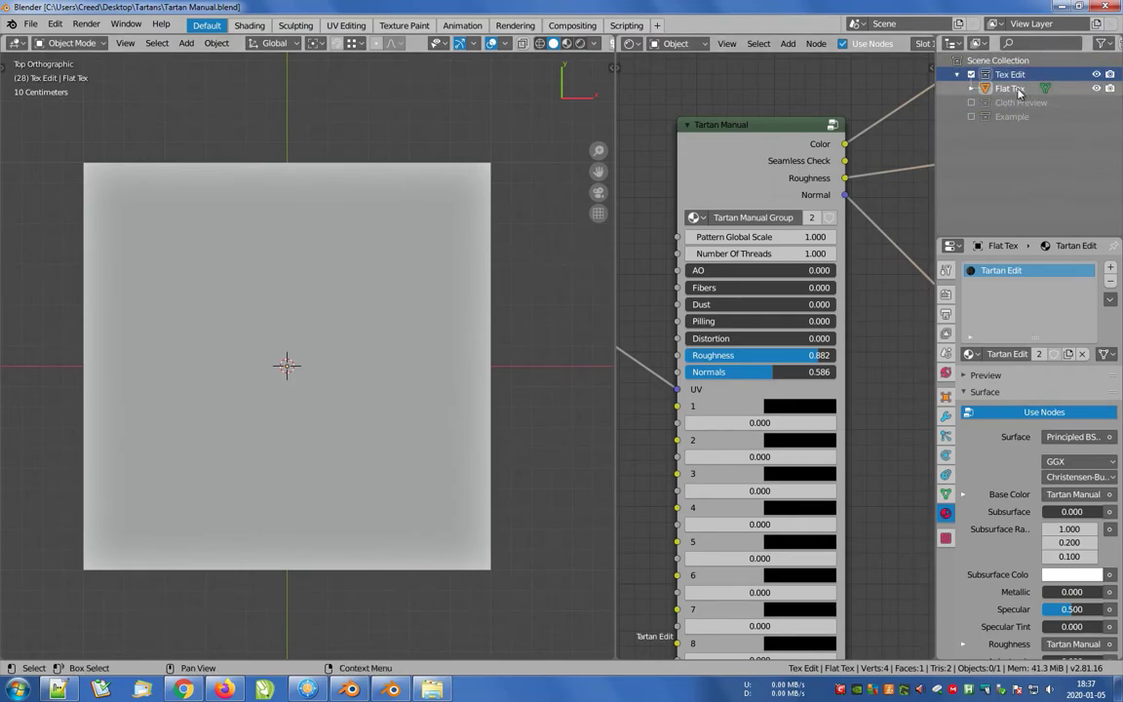
Show the Cloth Preview collection in place of Tex Edit and examine the draped cloth.
left_click(971, 75)
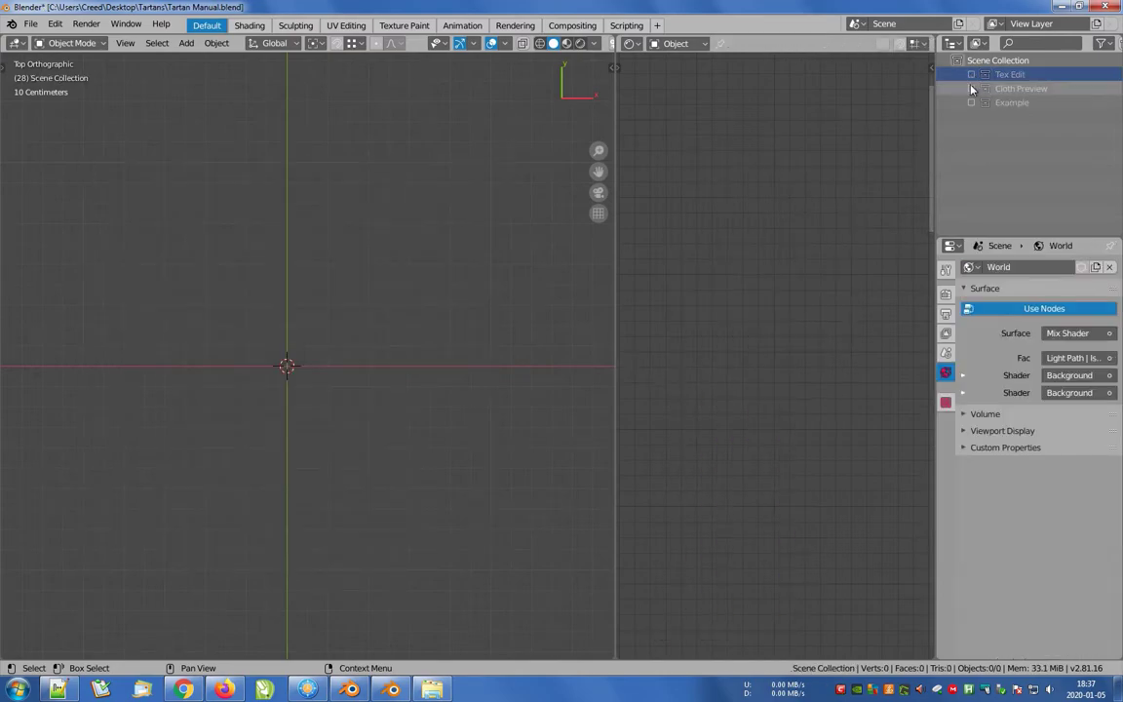
left_click(970, 88)
scroll(459, 263, "down", 5)
mouse_move(461, 298)
middle_mouse_down()
mouse_move(482, 276)
mouse_move(514, 274)
mouse_move(479, 284)
middle_mouse_up()
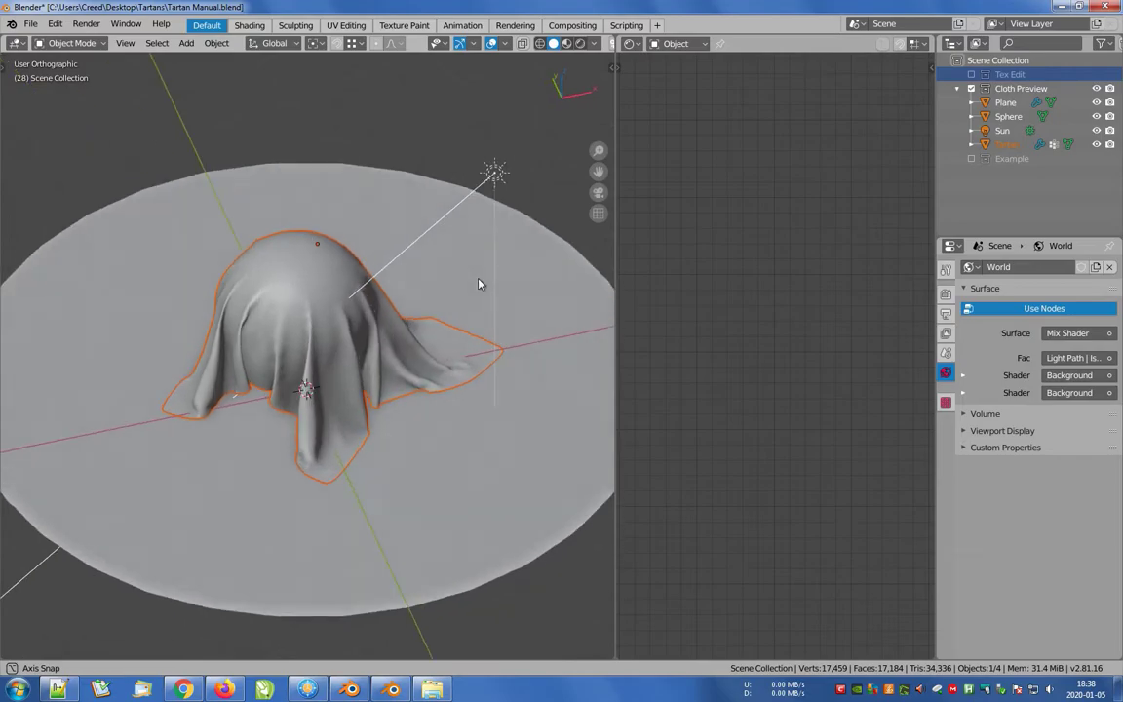
Show the Example collection in place of Cloth Preview and inspect its tartan cloth up close in Rendered shading.
left_click(970, 88)
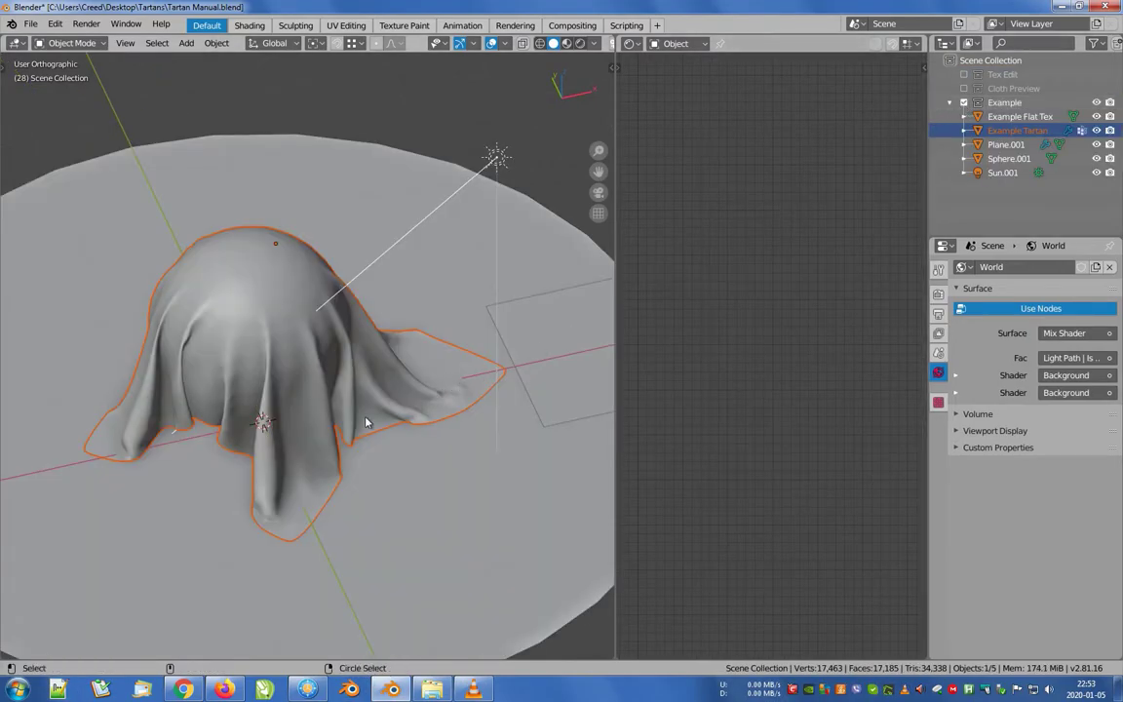
key("z")
left_click(439, 373)
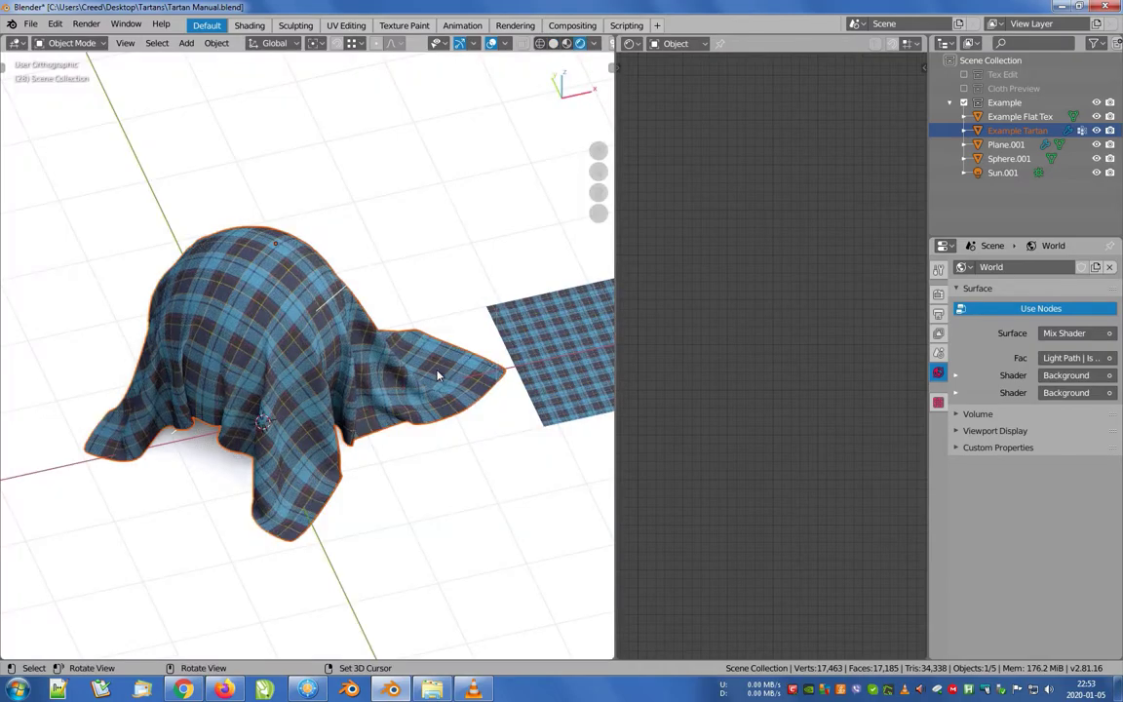
middle_click_drag(444, 370, 189, 394)
scroll(300, 377, "up", 10)
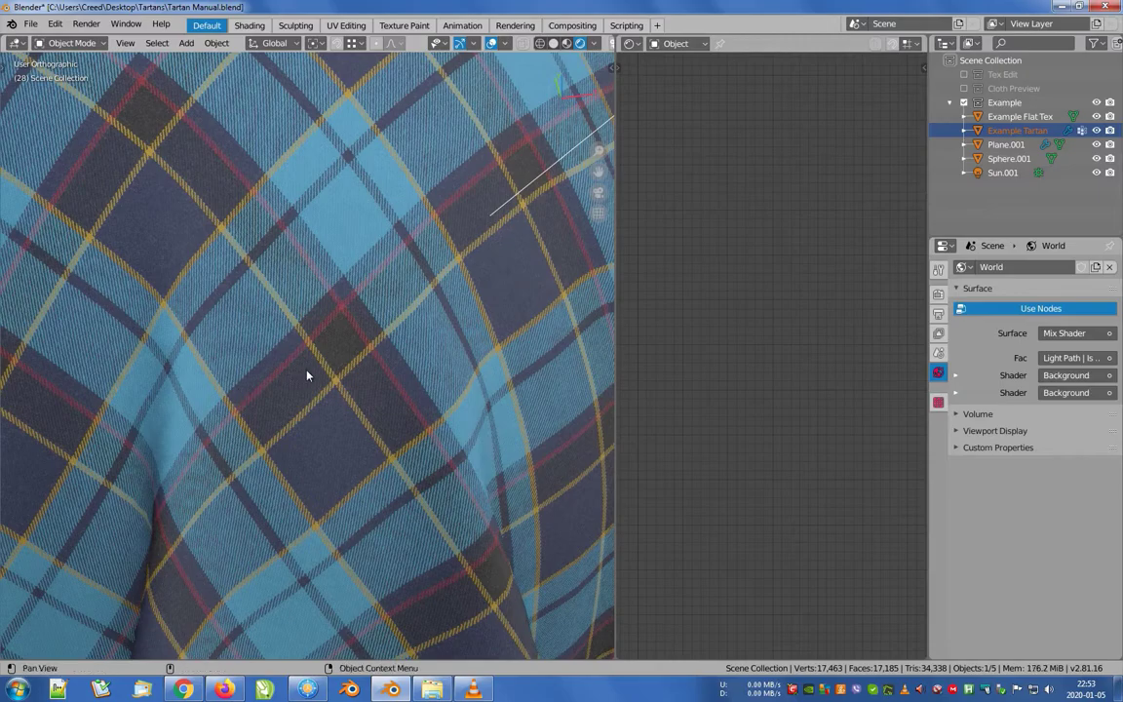
middle_click_drag(352, 349, 372, 376)
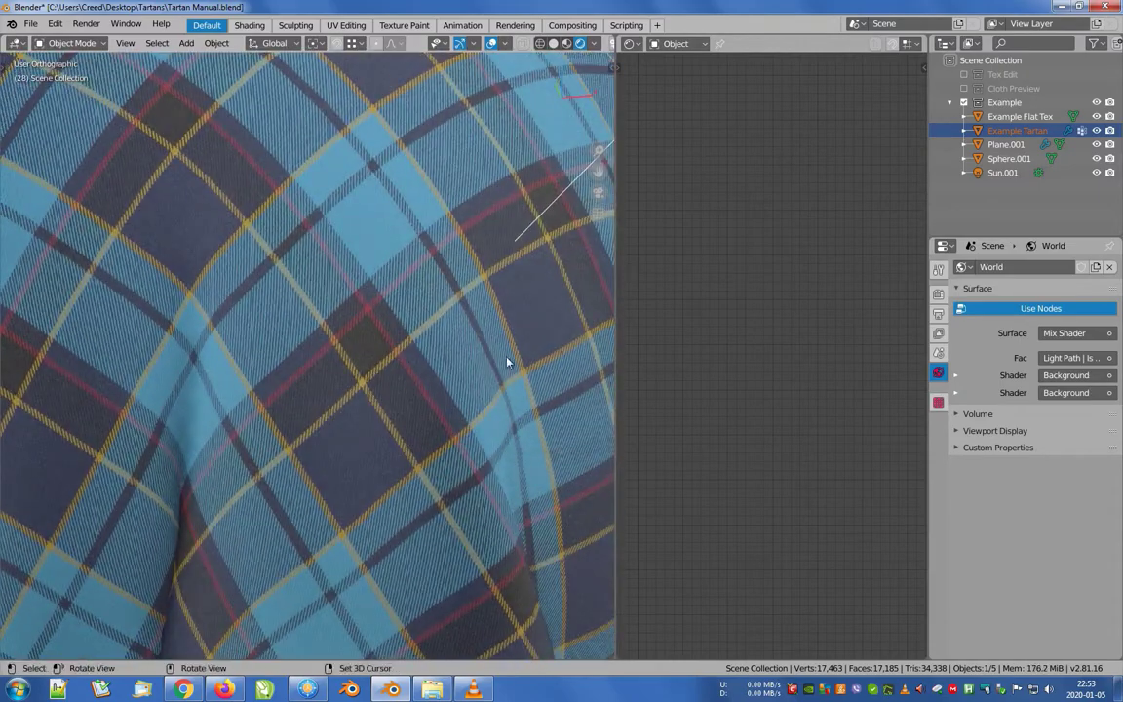
Show only the Tex Edit collection again, with its flat texture plane seen from the top view.
left_click(964, 102)
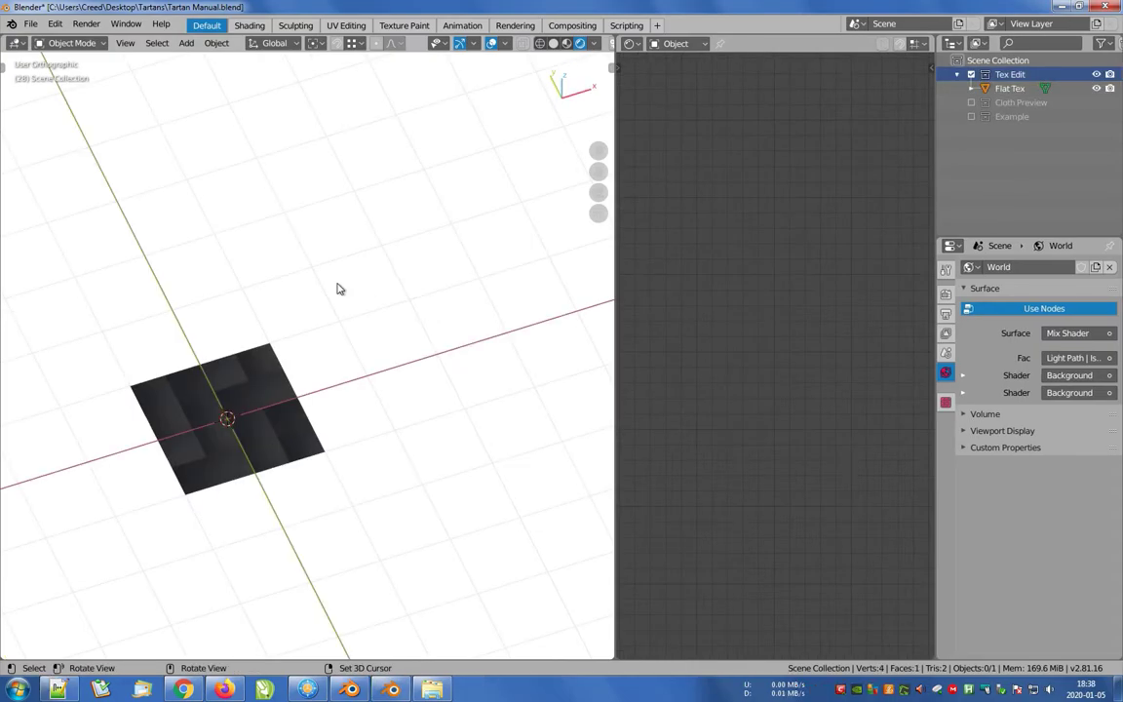
key("KP_7")
middle_click_drag(329, 286, 388, 318, "shift")
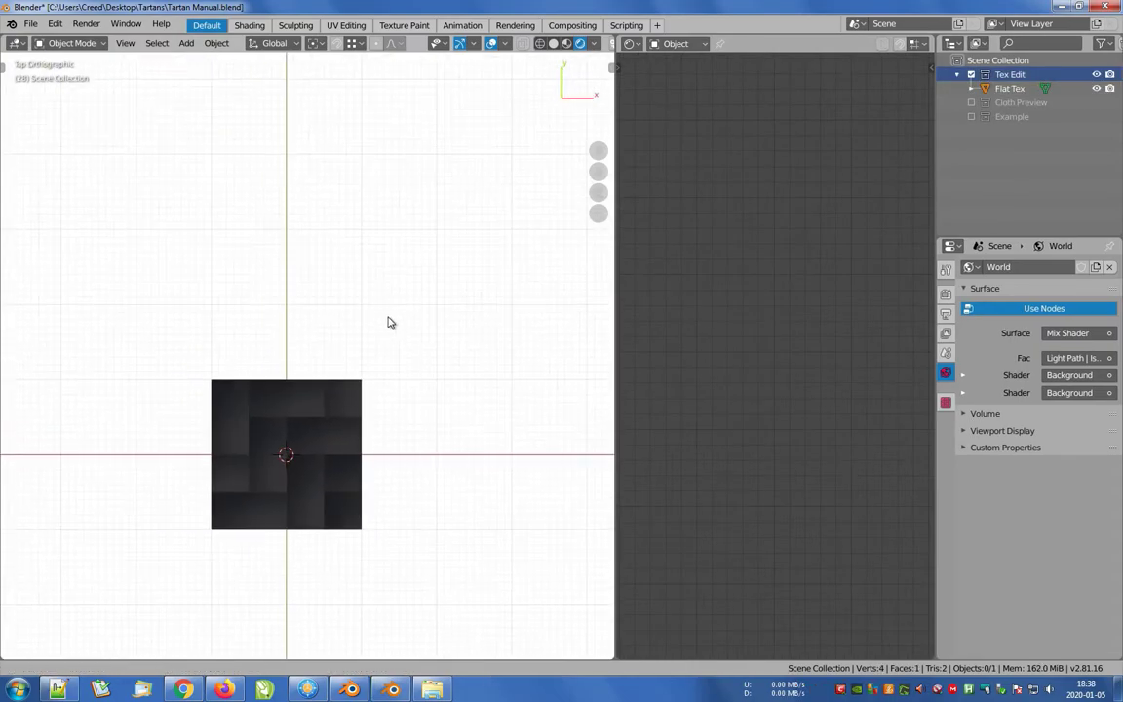
scroll(383, 313, "up", 2)
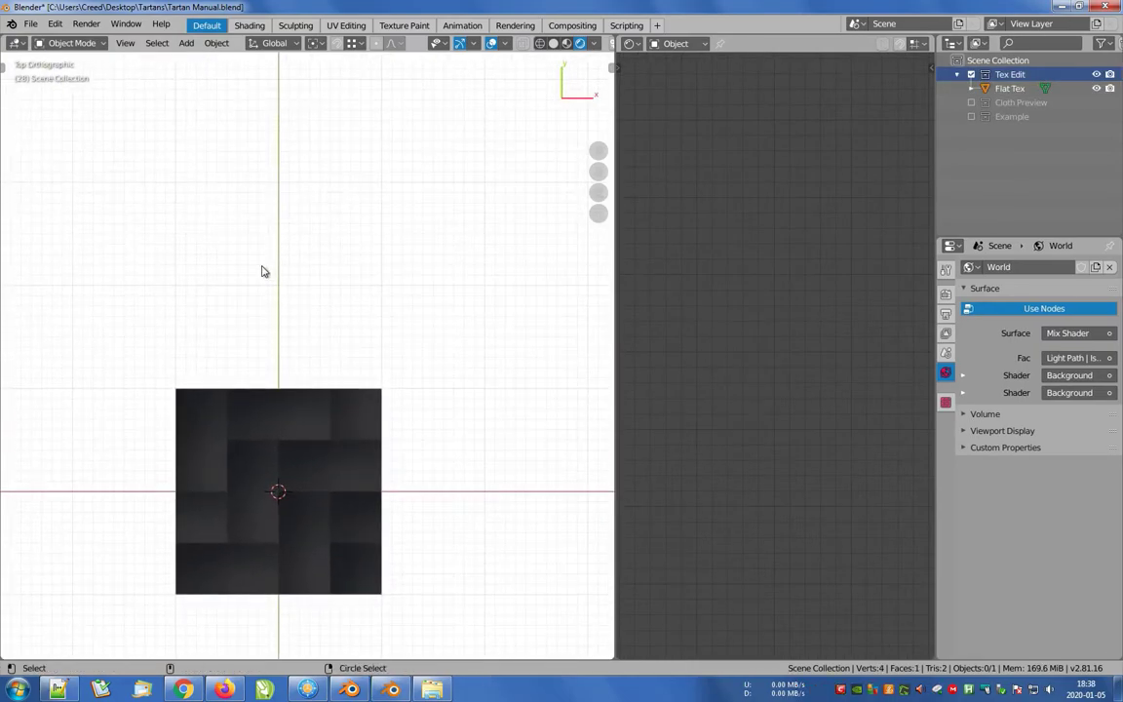
Import Usafr_tartan.png from the Desktop folder as an image plane.
key("shift+a")
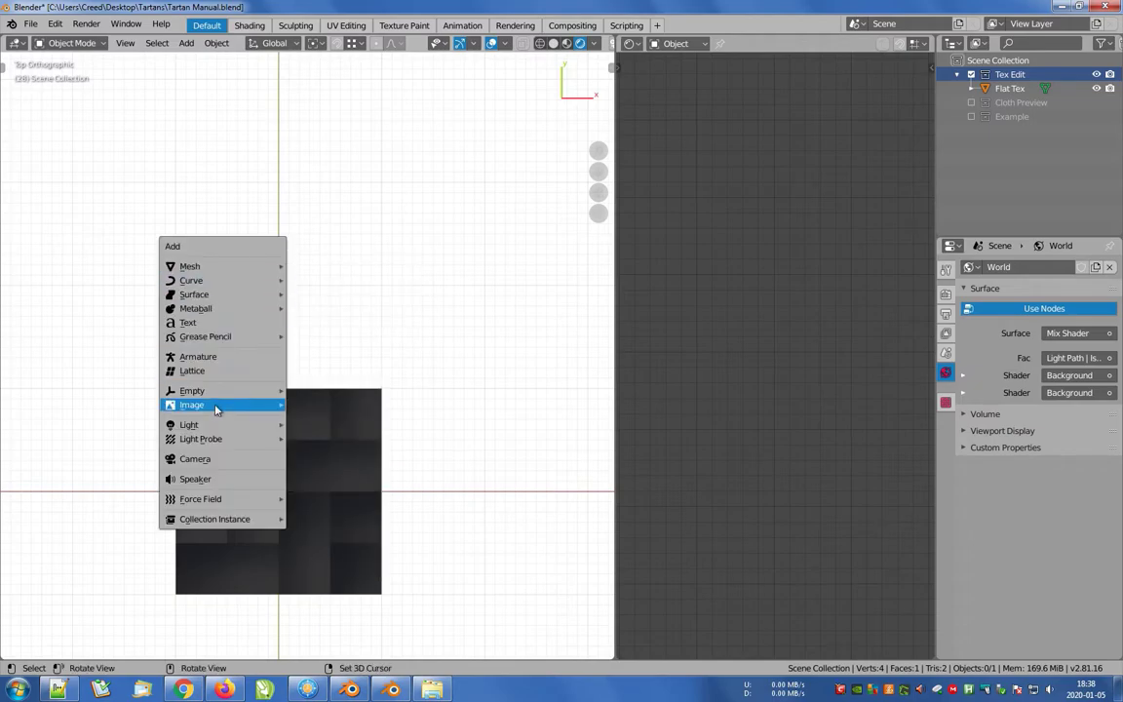
mouse_move(224, 409)
left_click(339, 431)
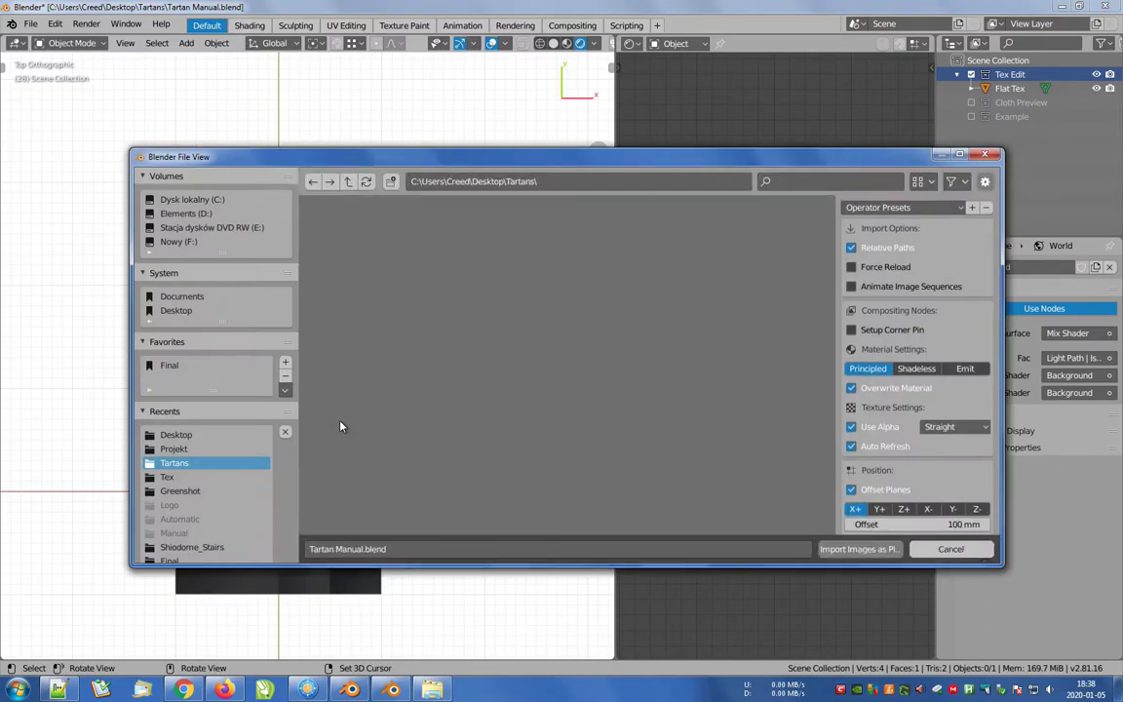
left_click(171, 314)
left_click(641, 267)
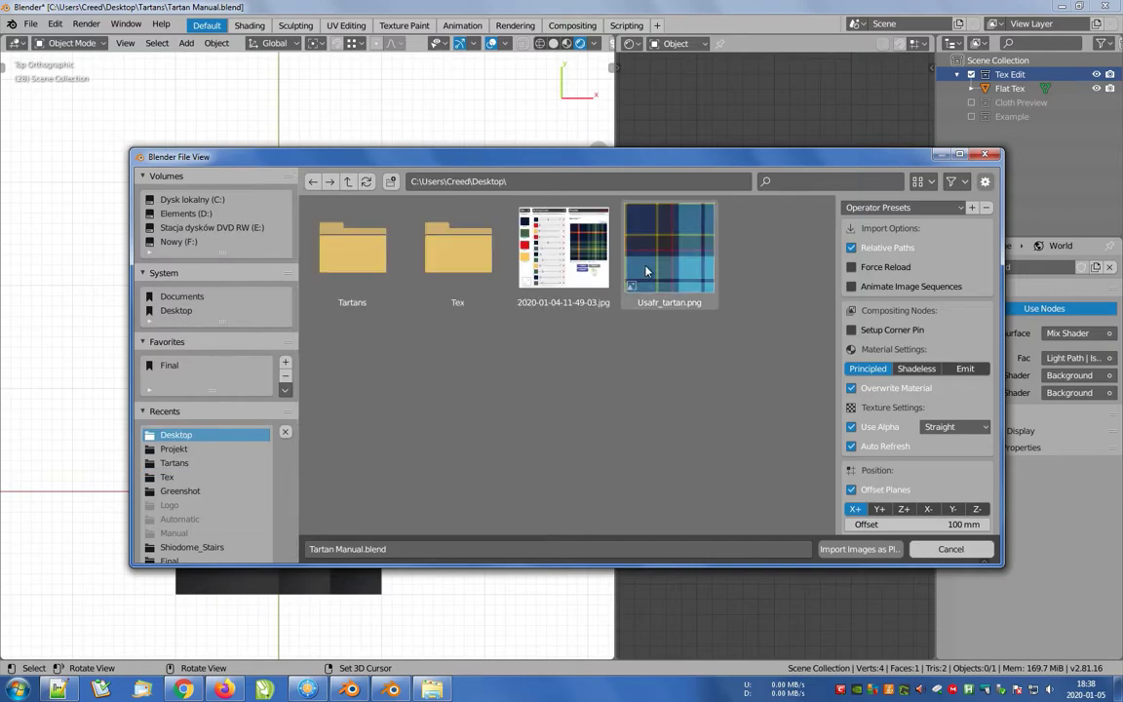
double_click(657, 244)
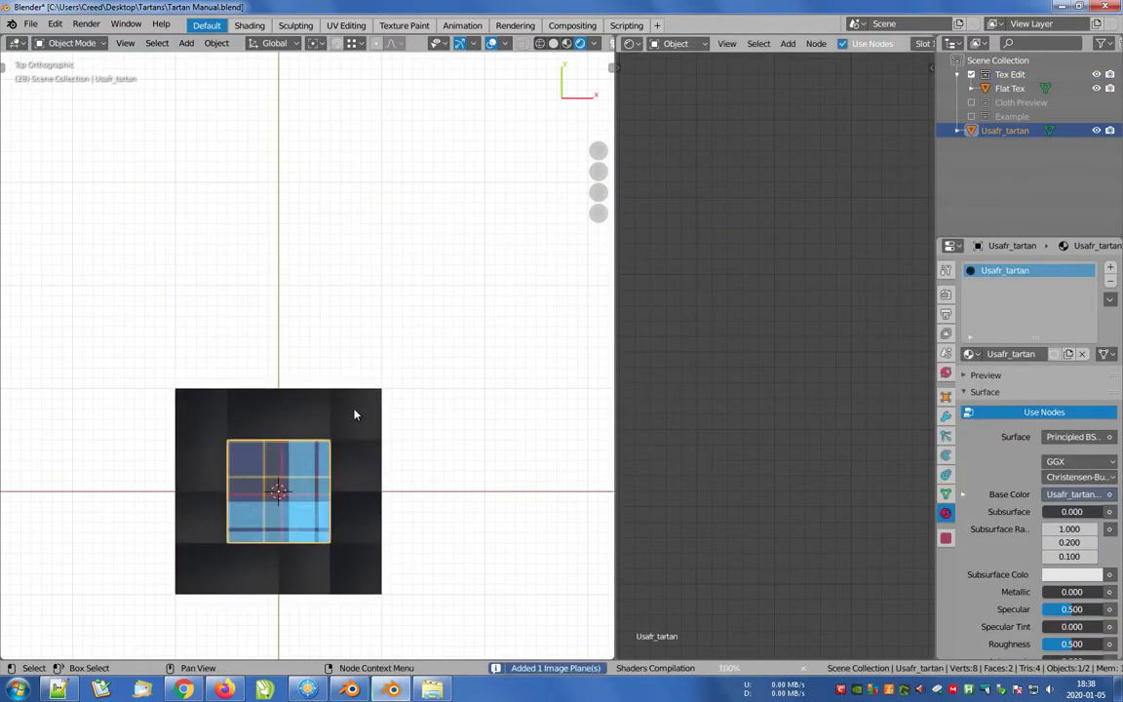
Move the tartan image plane about 2355 mm along Y, clear of the Flat Tex plane.
key("g")
key("y")
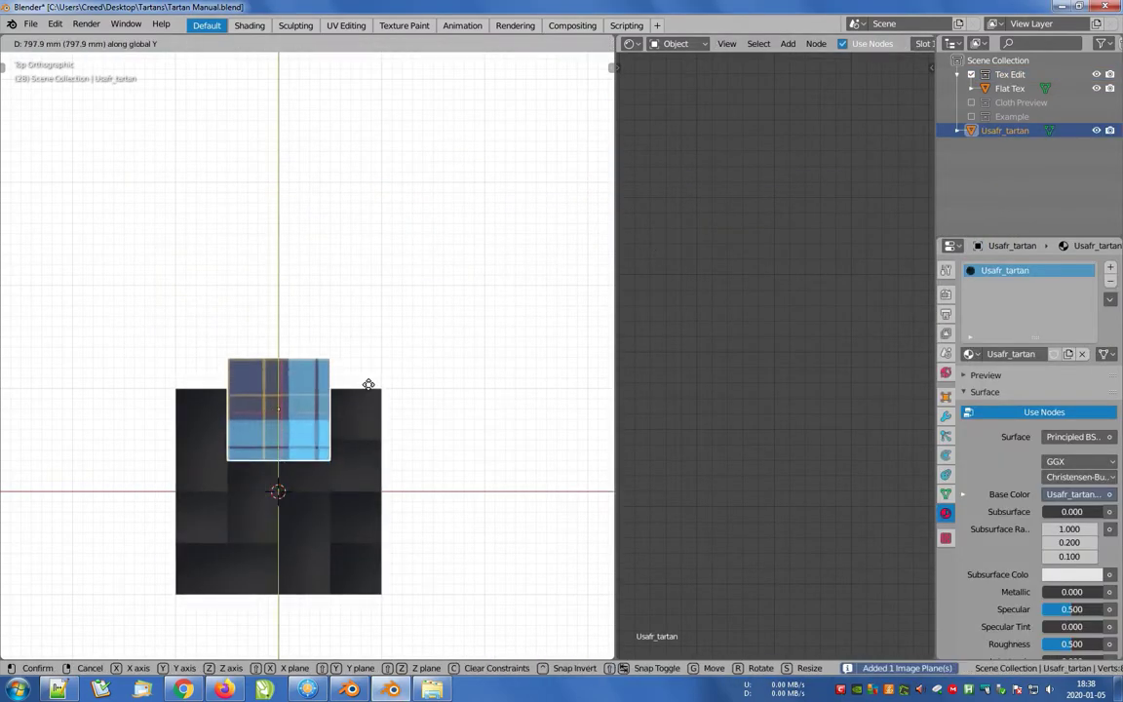
left_click(375, 239)
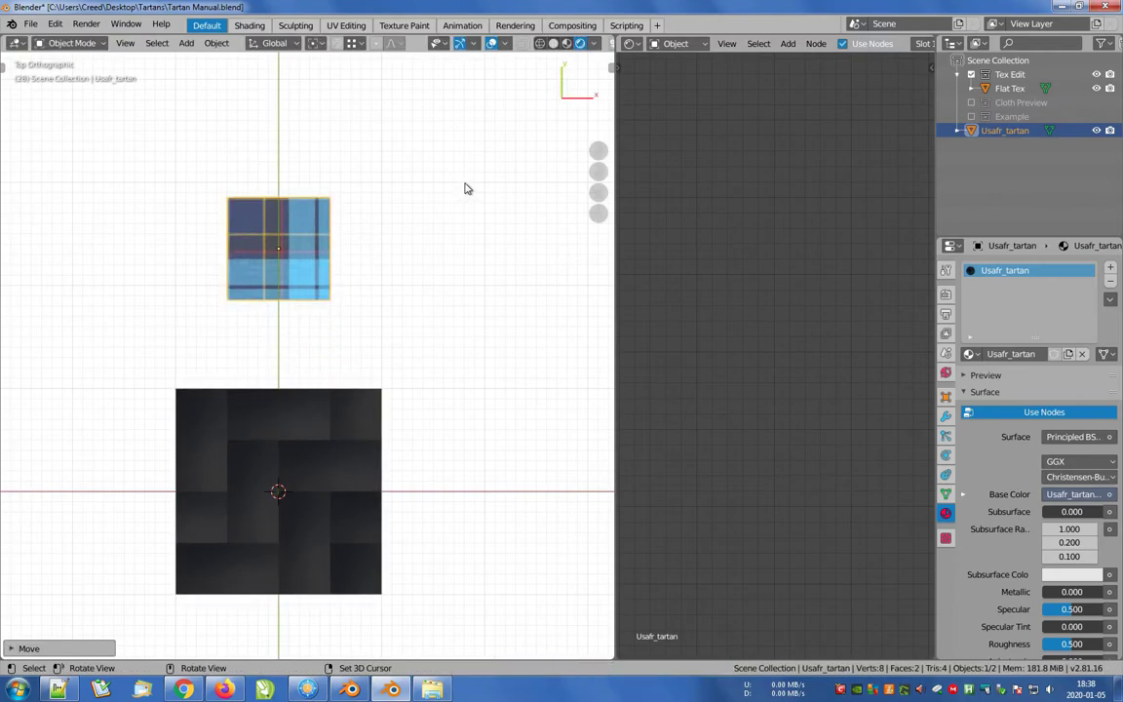
Set the tartan plane's X and Y dimensions to 2000 mm and move it along Y against the Flat Tex plane's upper edge.
key("n")
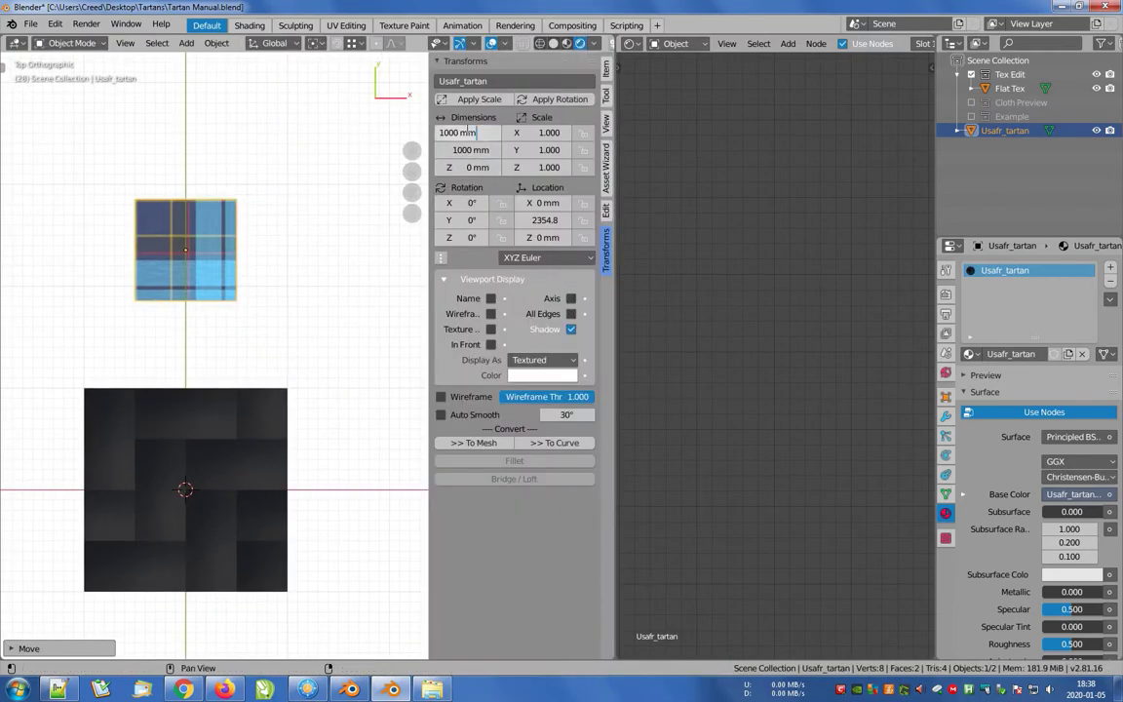
left_click(467, 128)
type("2000")
key("Tab")
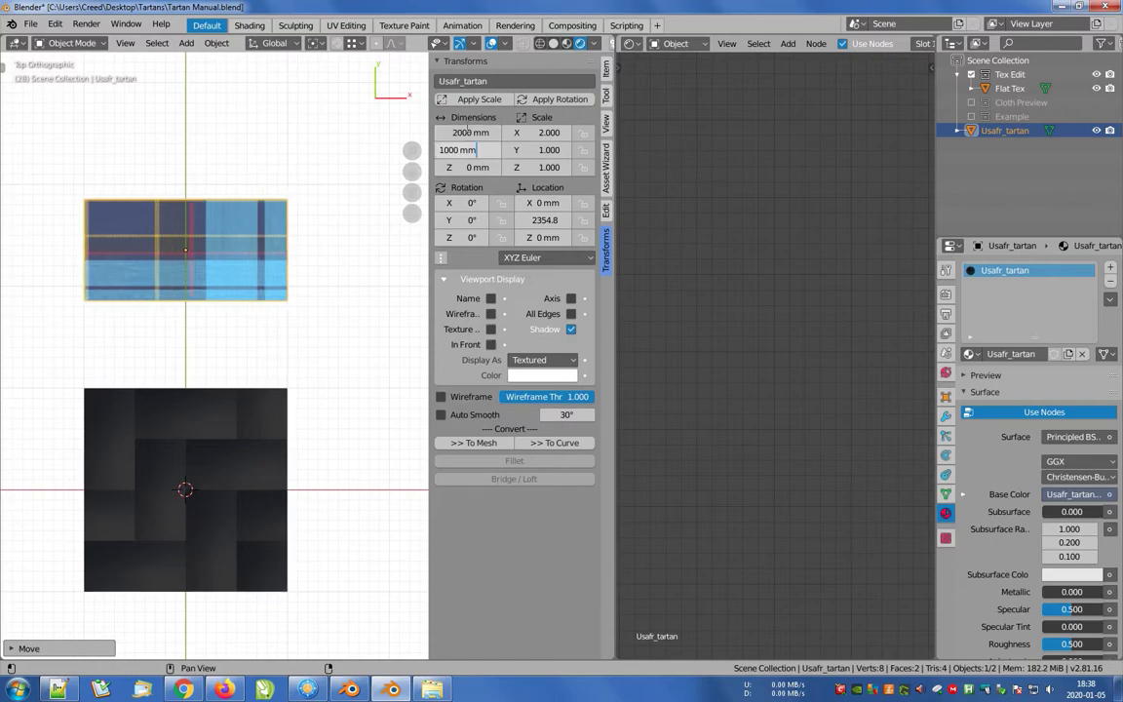
key("Return")
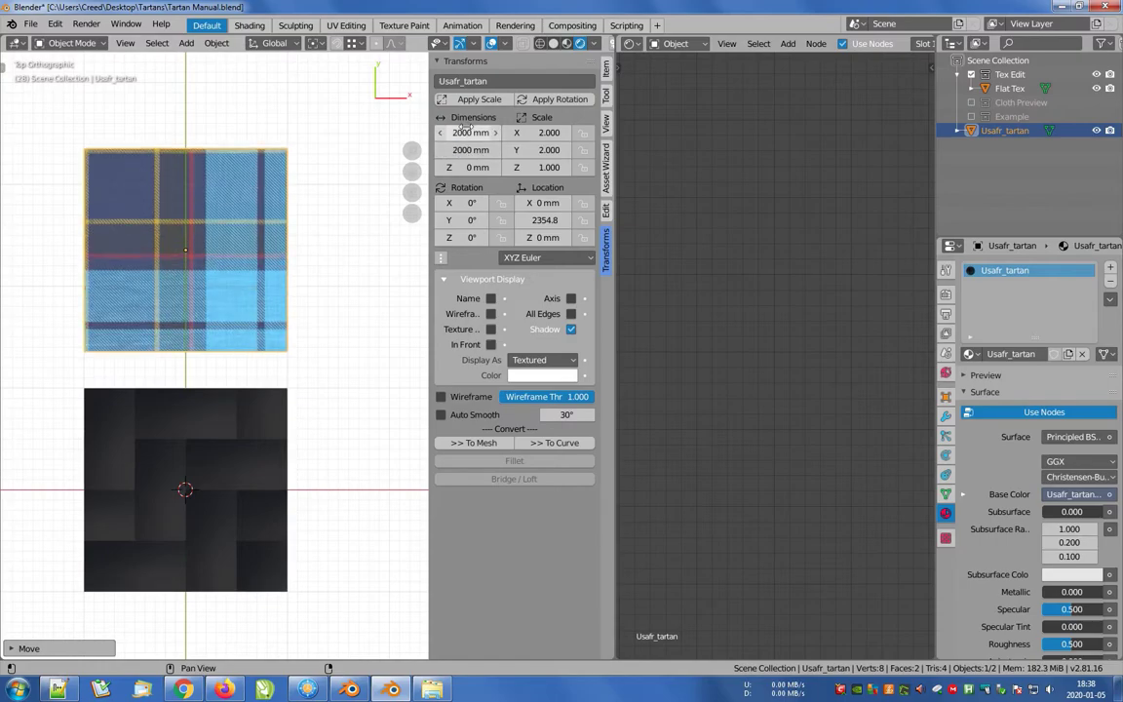
key("n")
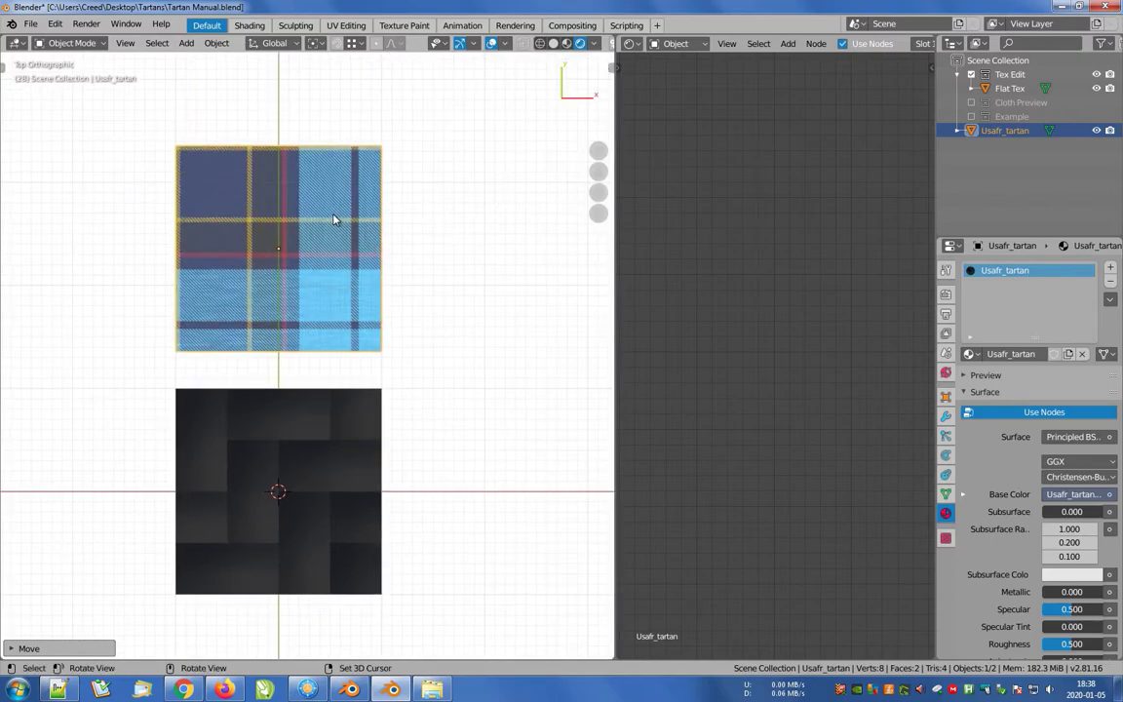
key("y")
left_click(177, 379)
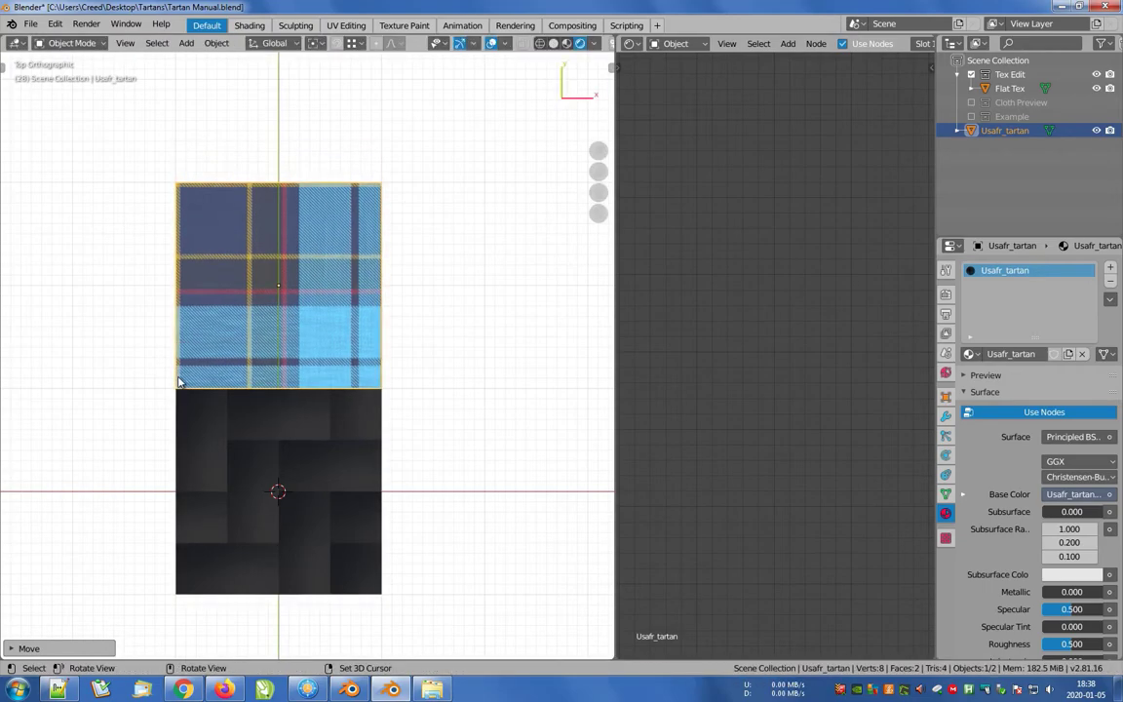
Split the 3D viewport horizontally and turn the upper area into an Image Editor.
left_click_drag(12, 45, 28, 349)
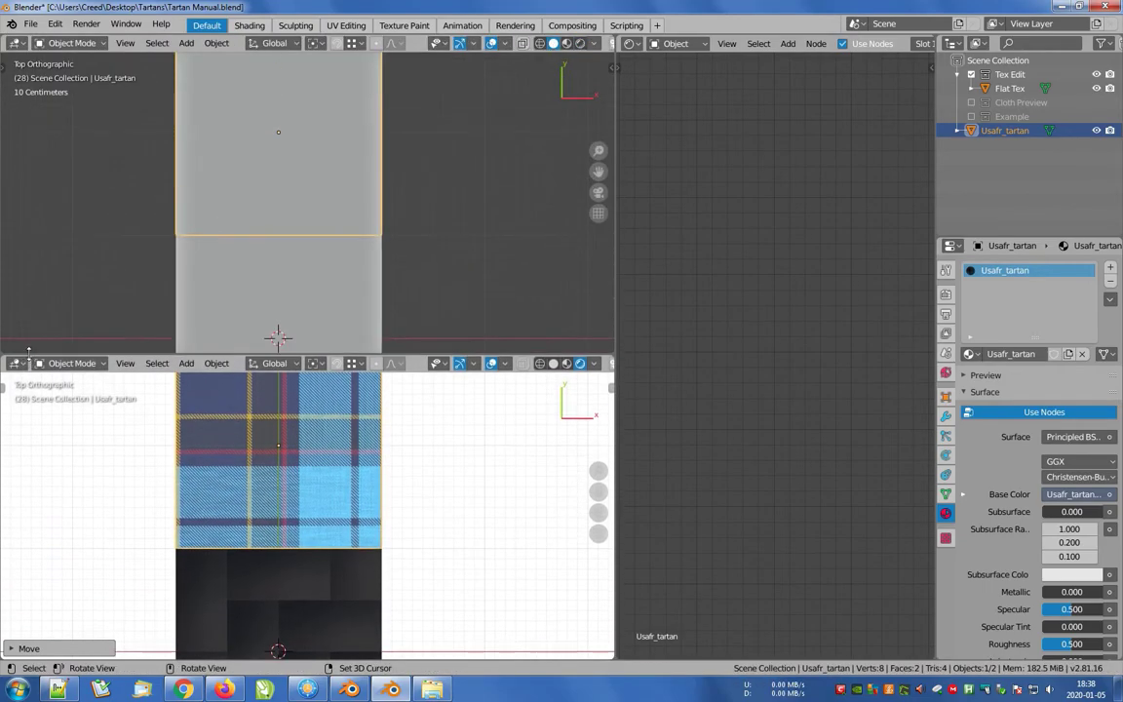
left_click(15, 43)
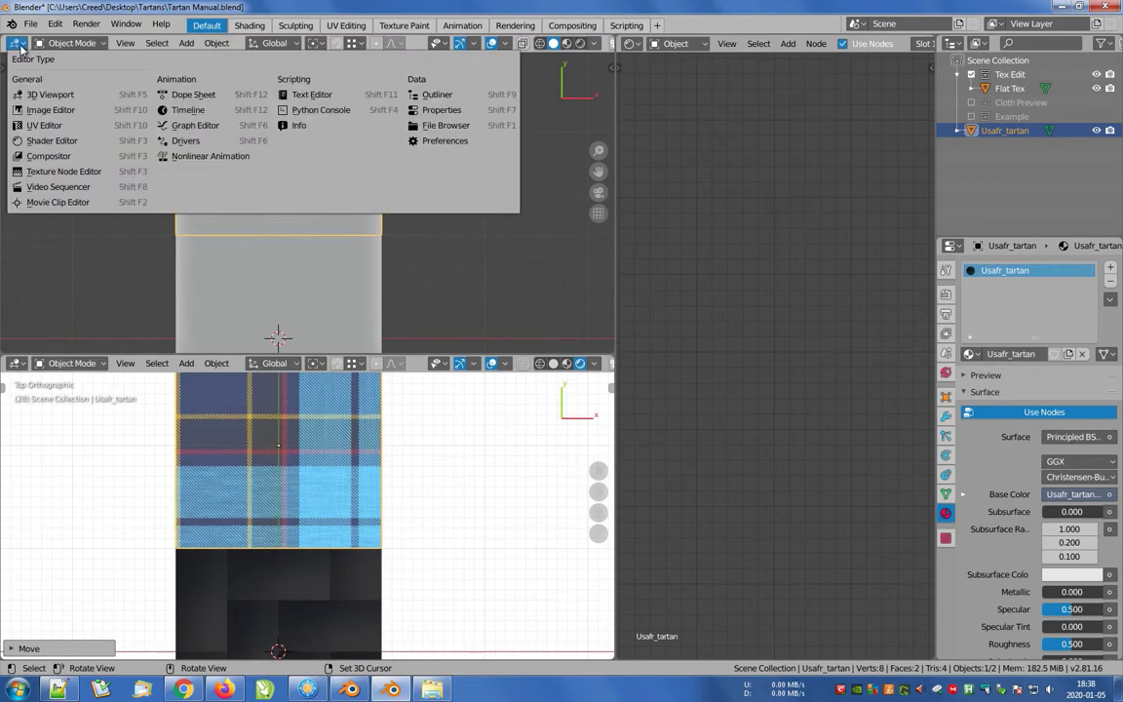
left_click(43, 109)
scroll(334, 190, "up", 1)
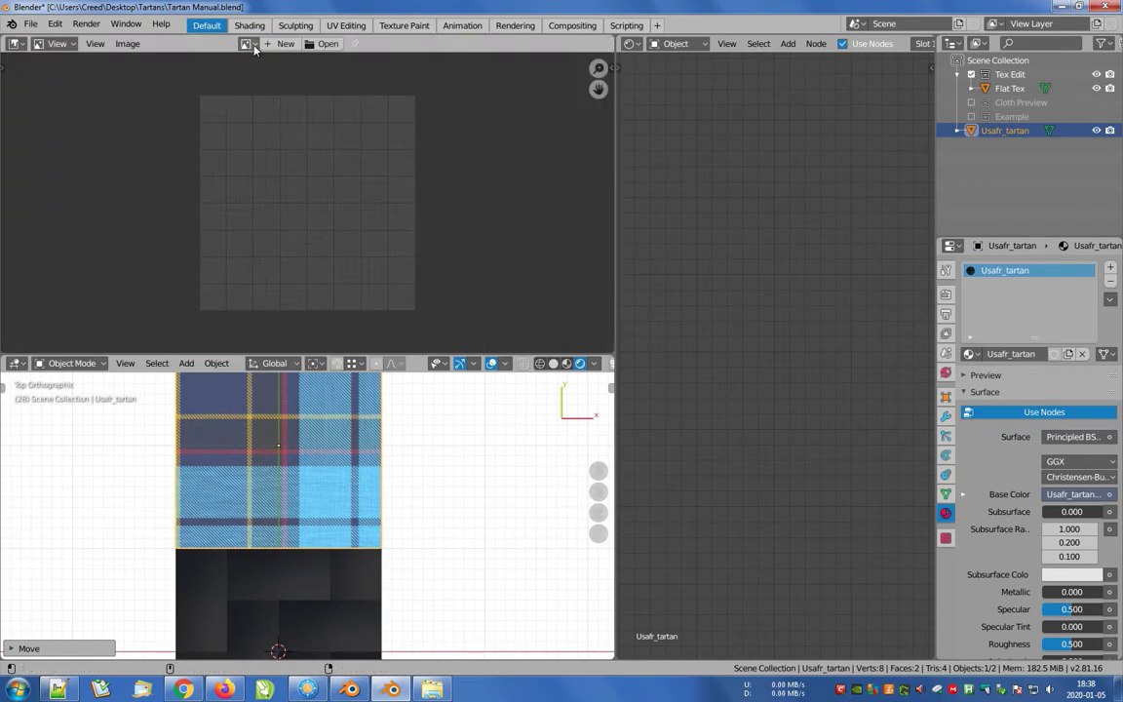
Display Usafr_tartan.png in the Image Editor and maximize that editor.
left_click(250, 45)
left_click(275, 90)
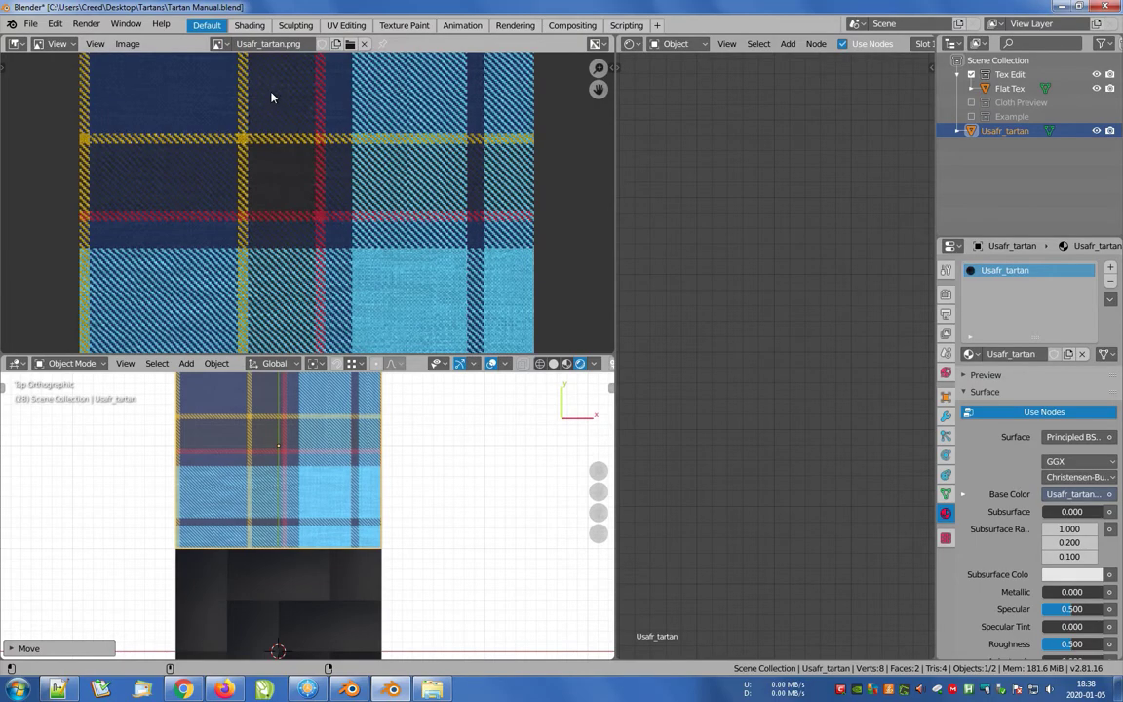
key("ctrl+space")
scroll(420, 243, "up", 1)
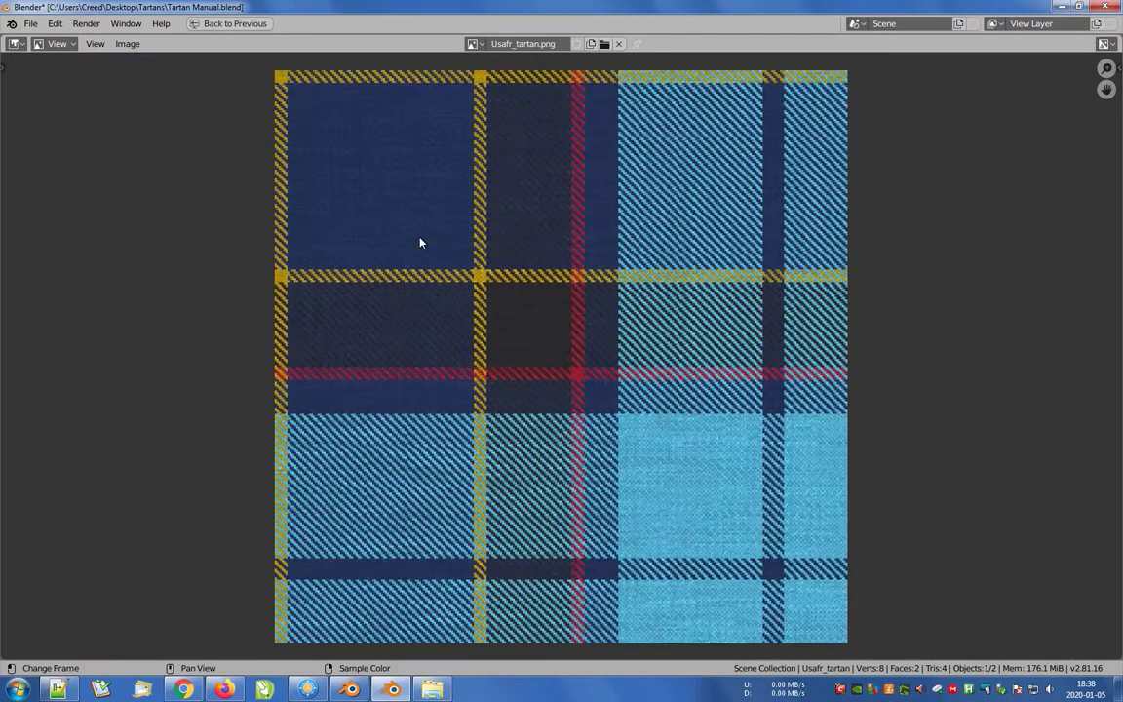
middle_click_drag(350, 192, 348, 190)
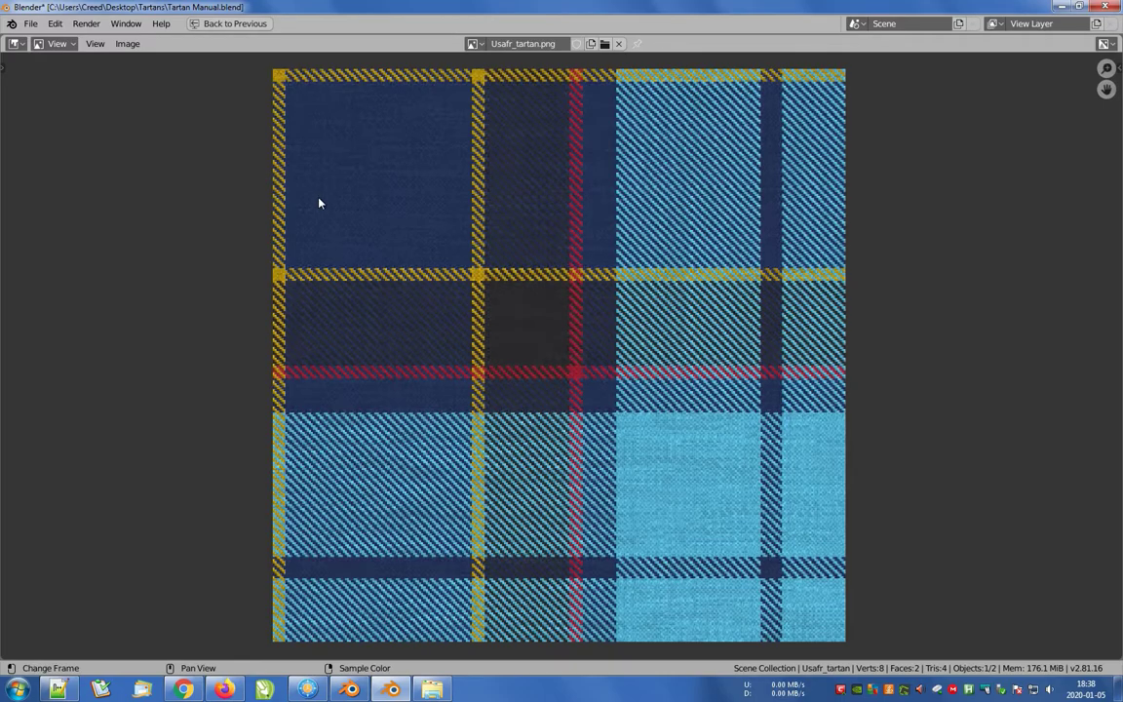
With the Annotate tool, write the number 1 beside the yellow square at the tartan image's upper-left corner.
key("t")
left_click(20, 95)
middle_click_drag(262, 108, 275, 197)
key("shift+b")
left_click_drag(270, 124, 369, 221)
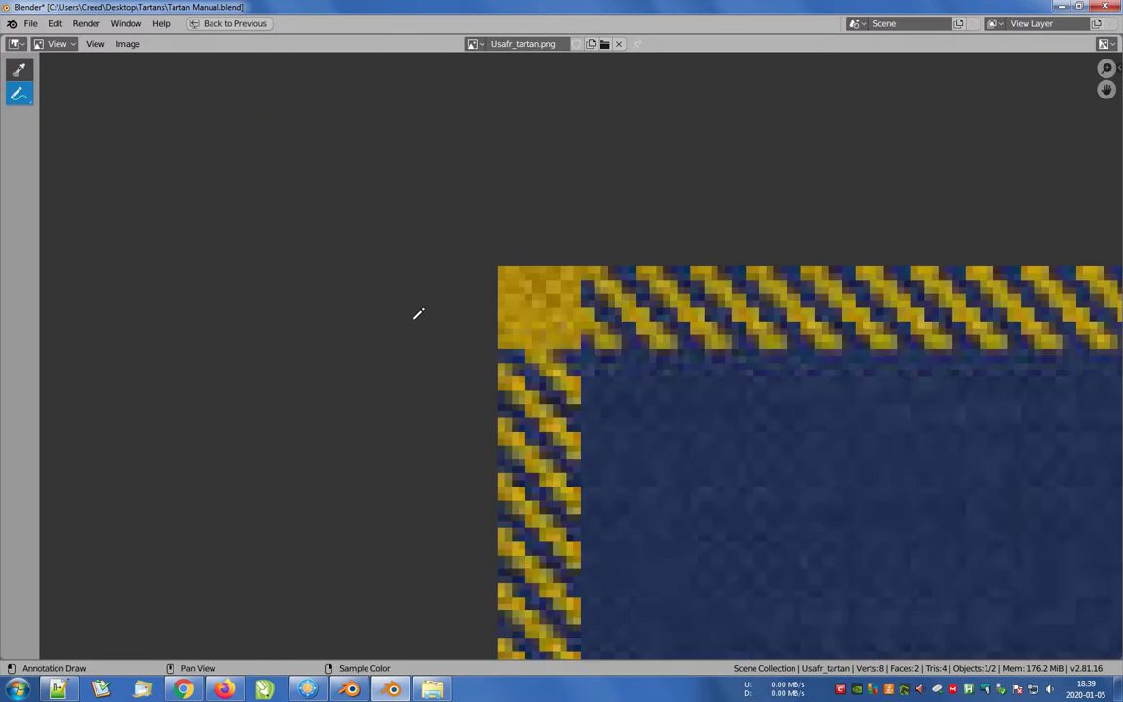
left_click_drag(462, 240, 468, 346)
Annotate the next diagonal tartan bands: 2 on the large blue square, 3 on the second yellow crossing, 4 on the black square.
scroll(542, 363, "down", 4)
middle_click_drag(756, 447, 482, 214)
left_click_drag(507, 379, 613, 389)
scroll(680, 425, "down", 2)
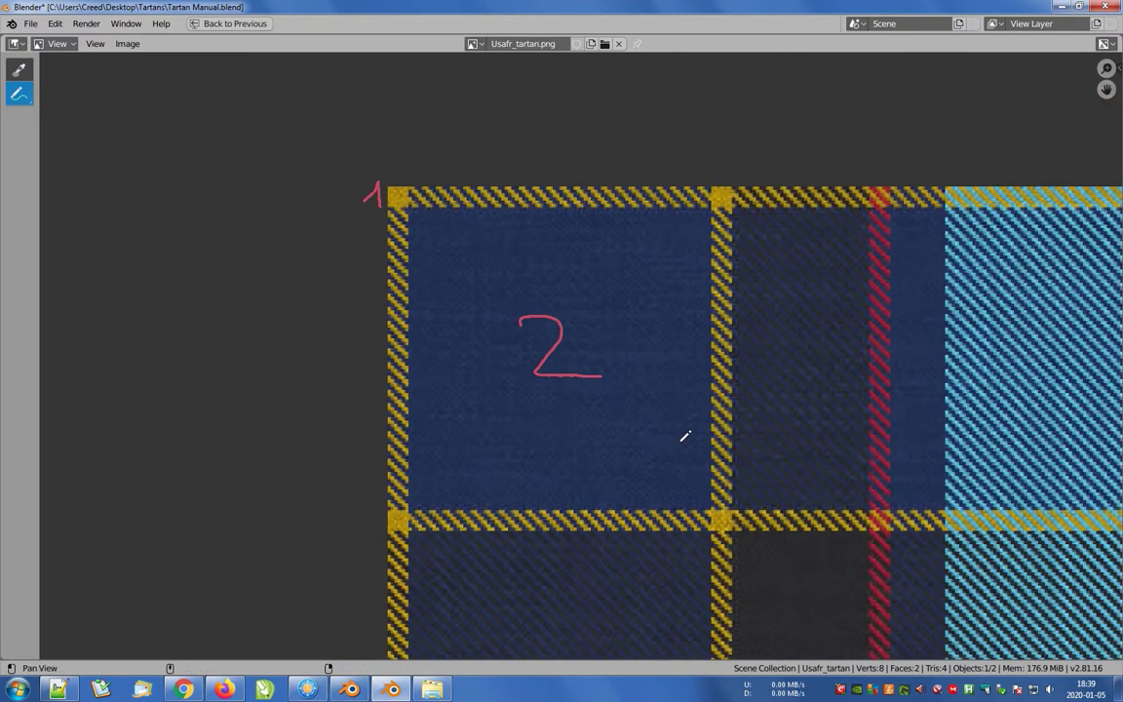
middle_click_drag(681, 439, 564, 313)
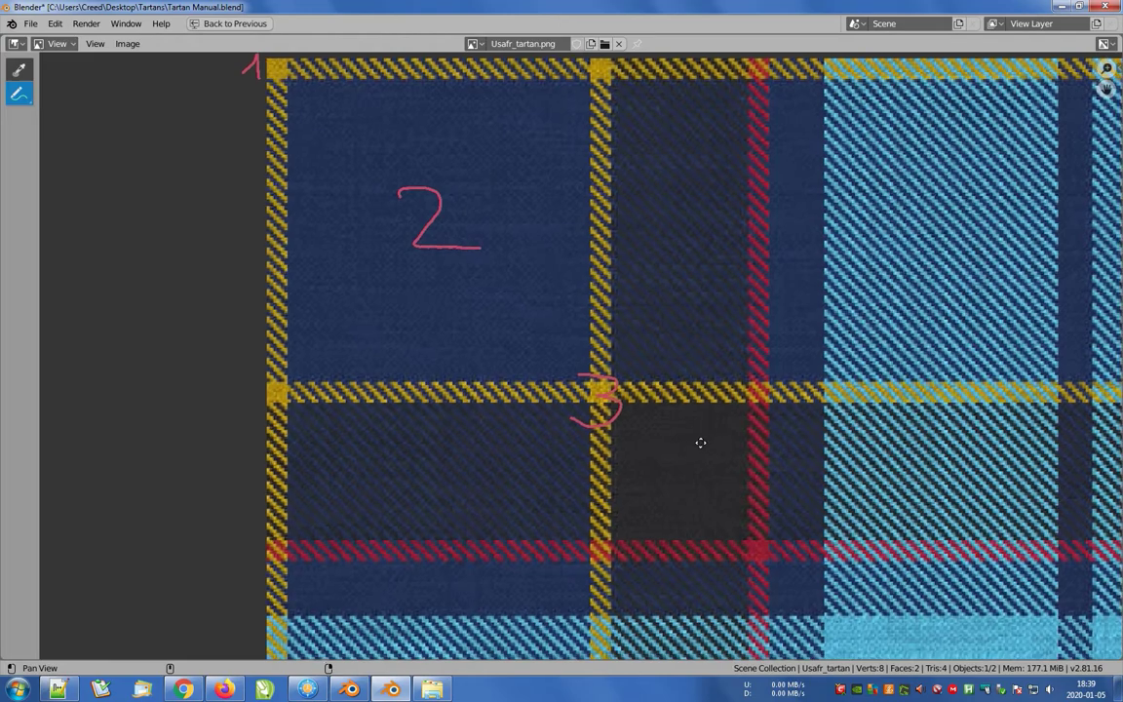
middle_click_drag(704, 447, 528, 319)
left_click_drag(479, 312, 484, 320)
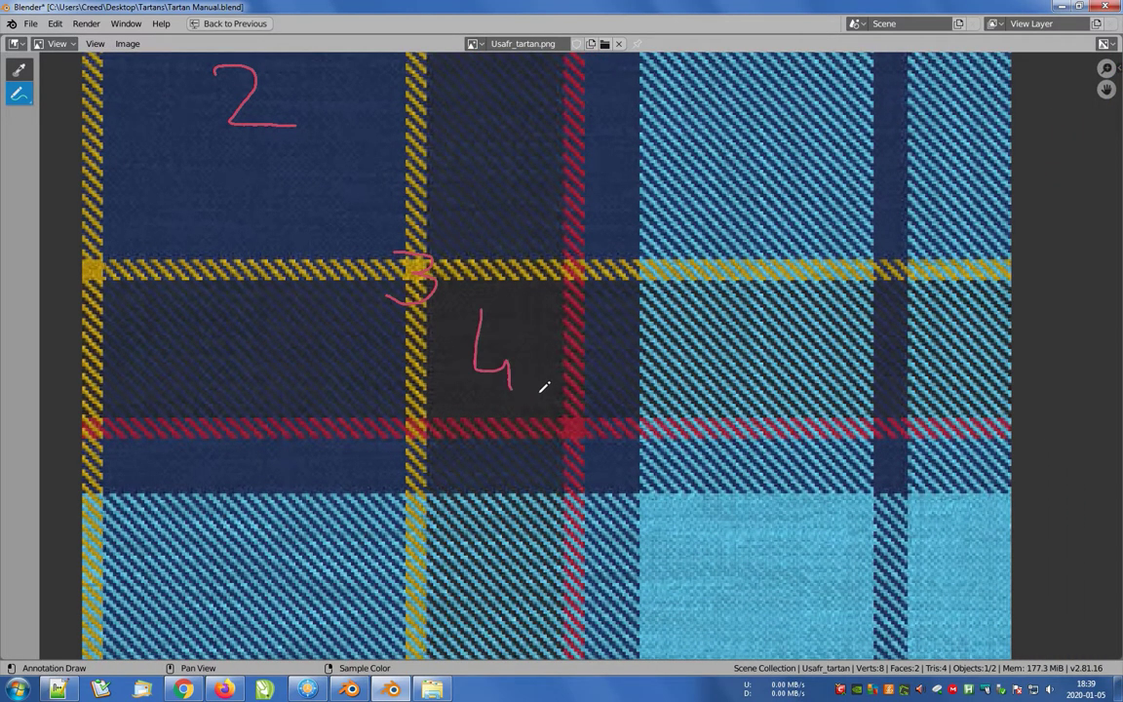
Annotate the red stripe crossing with 5 and the small dark blue square after it with 6.
scroll(579, 395, "up", 6)
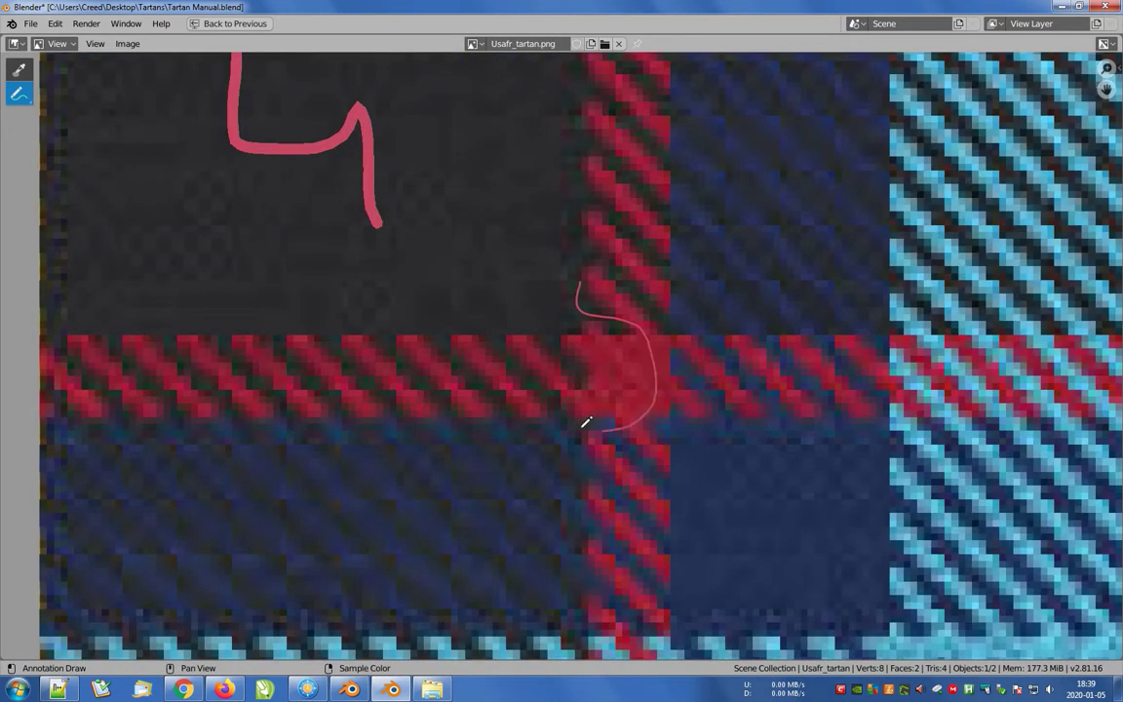
left_click_drag(596, 429, 567, 402)
left_click_drag(579, 283, 705, 287)
scroll(681, 390, "down", 2)
middle_click_drag(702, 441, 644, 372)
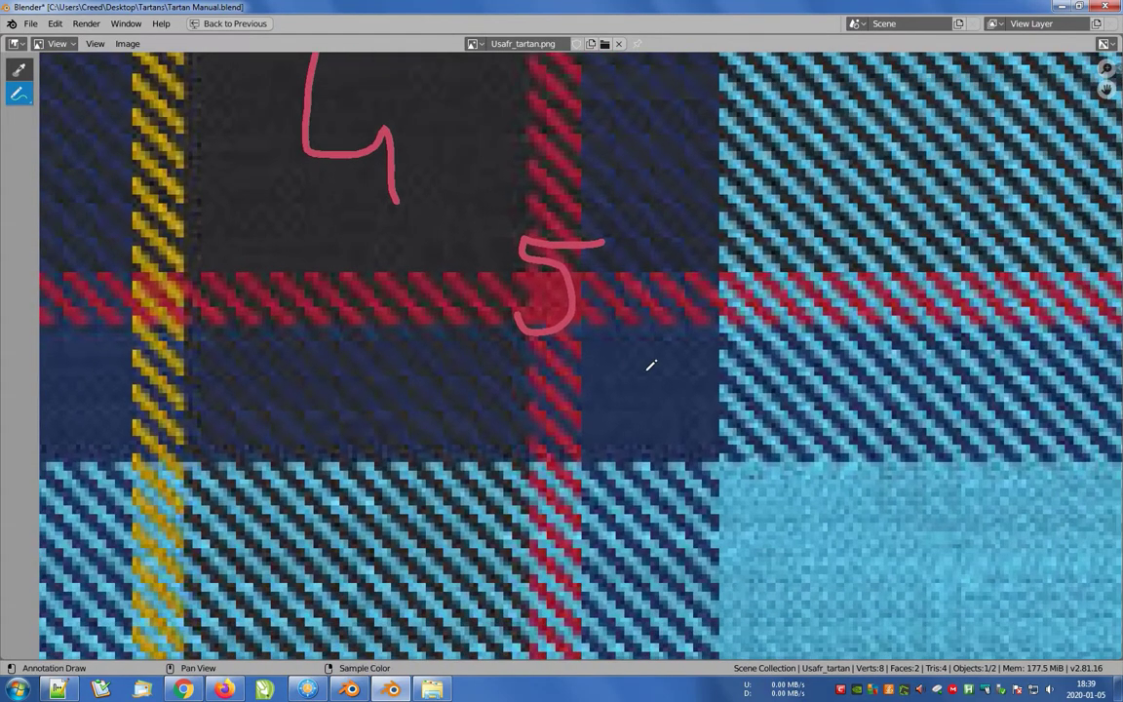
left_click_drag(634, 429, 617, 418)
Annotate the large light blue square with 7, the dark blue crossing with 8 and the last light blue square with 9.
scroll(624, 429, "down", 3)
mouse_move(746, 476)
middle_mouse_down()
mouse_move(592, 321)
mouse_move(577, 321)
middle_mouse_up()
middle_click_drag(666, 383, 531, 341)
scroll(531, 341, "up", 2)
left_click_drag(520, 376, 509, 332)
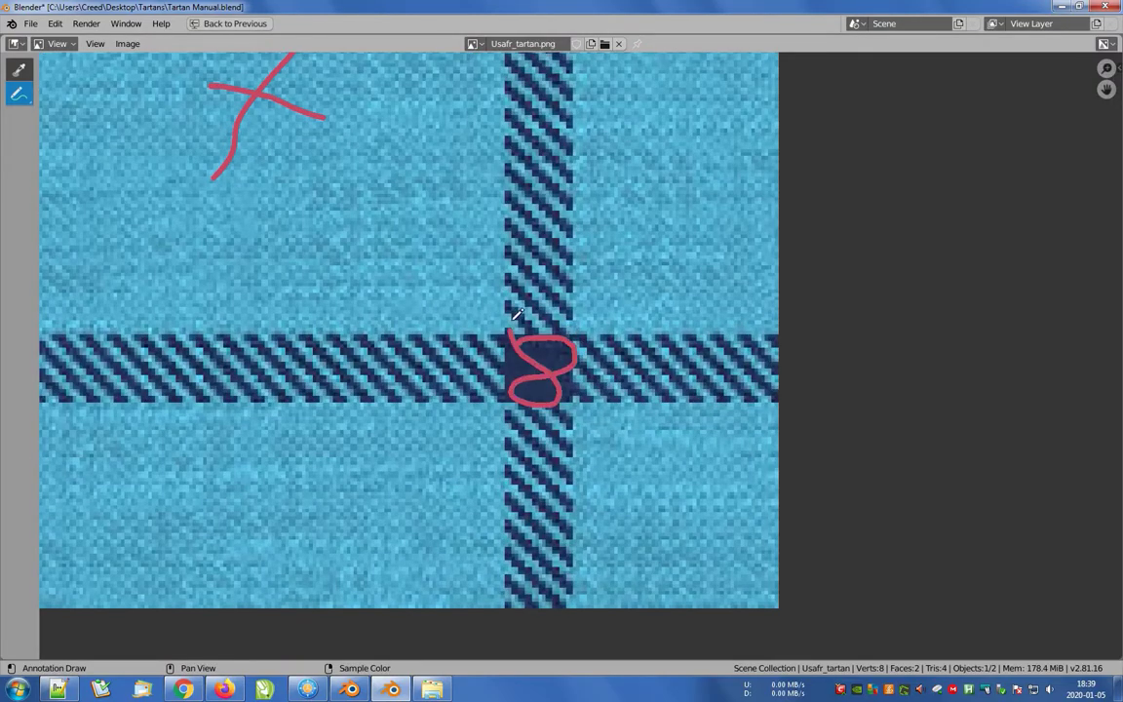
left_click_drag(685, 479, 680, 471)
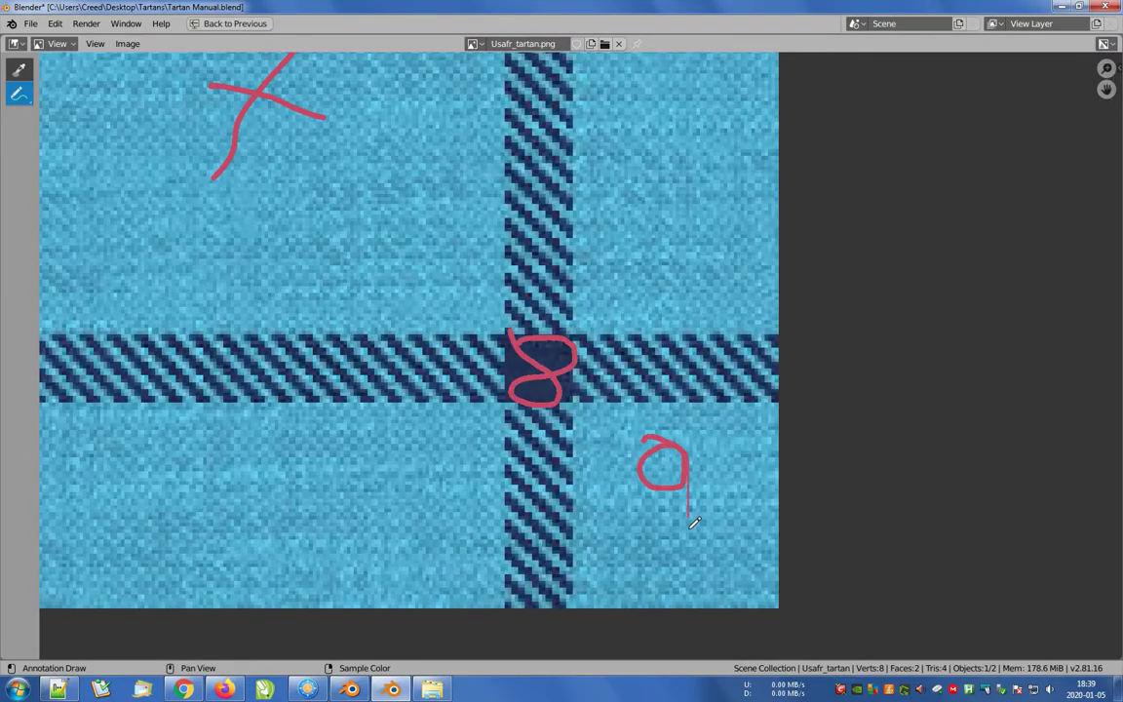
scroll(410, 277, "down", 4)
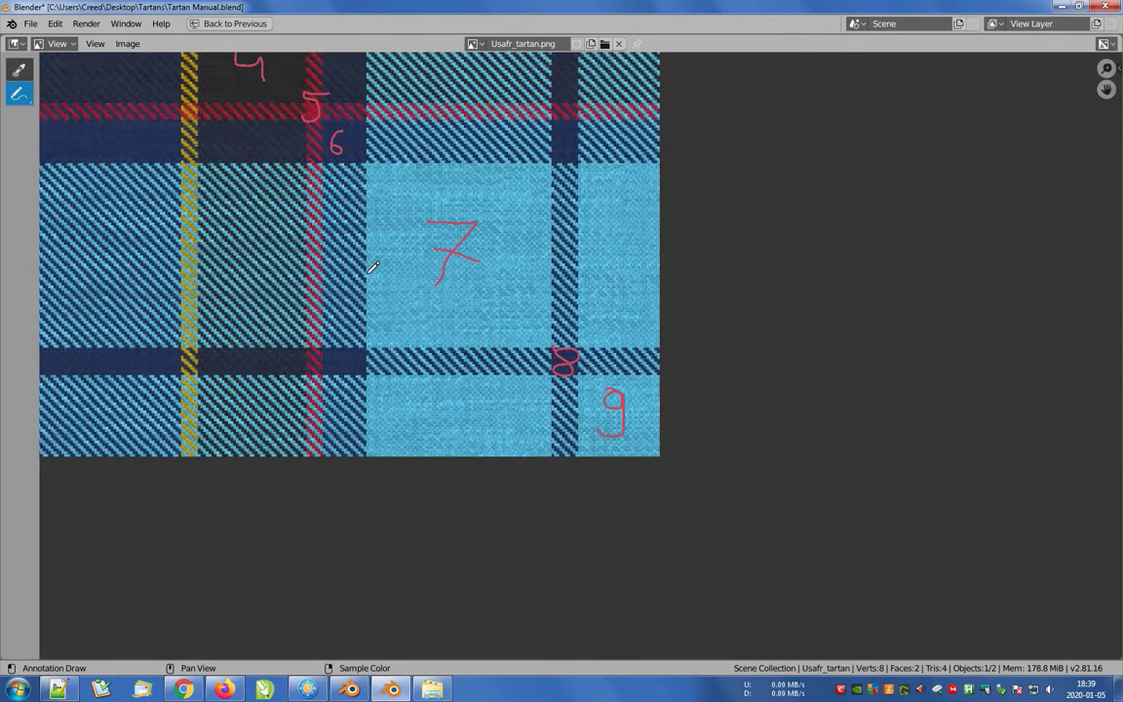
Restore the multi-editor layout, select the Flat Tex plane to show its material nodes, and widen the node editor.
key("t")
key("ctrl+space")
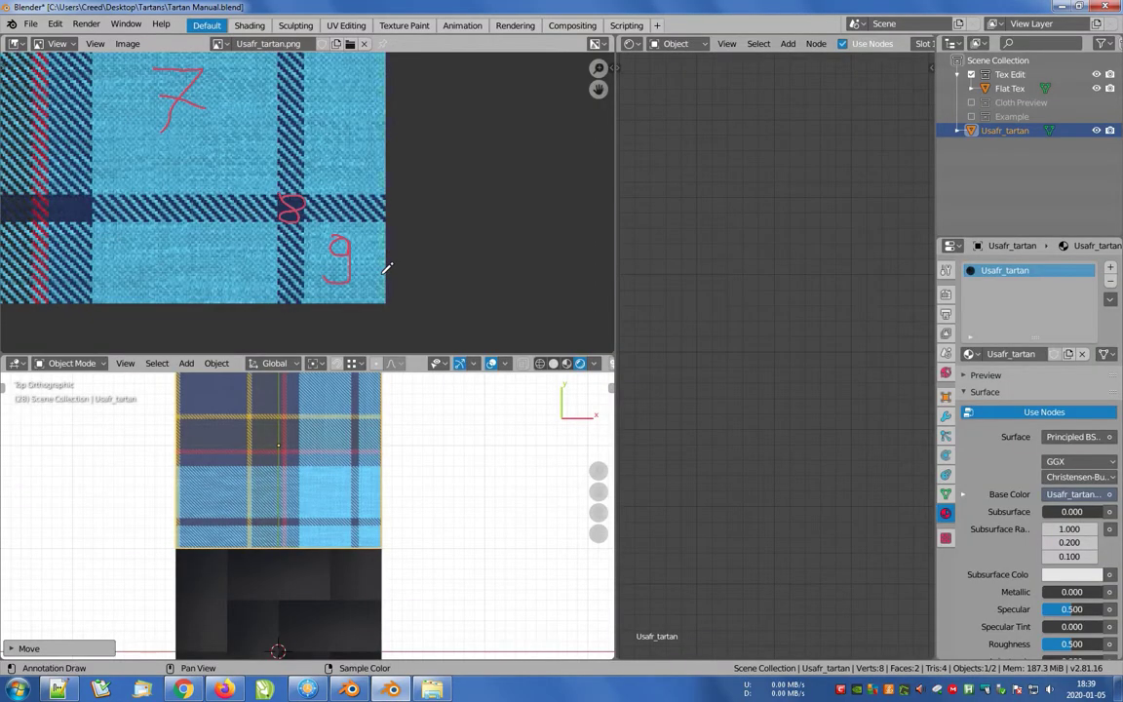
left_click(369, 566)
middle_click_drag(648, 500, 705, 470)
left_click_drag(616, 468, 450, 436)
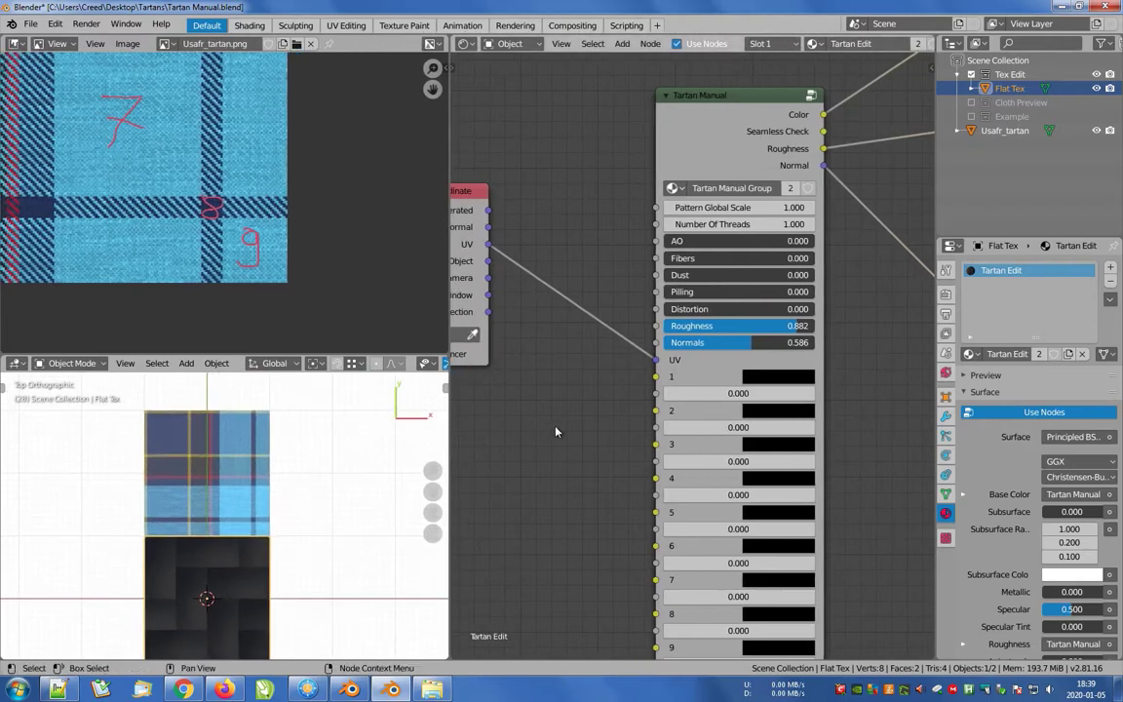
Add an RGB node below the Texture Coordinate node in the Tartan Edit material.
middle_click_drag(555, 431, 631, 351)
key("shift+a")
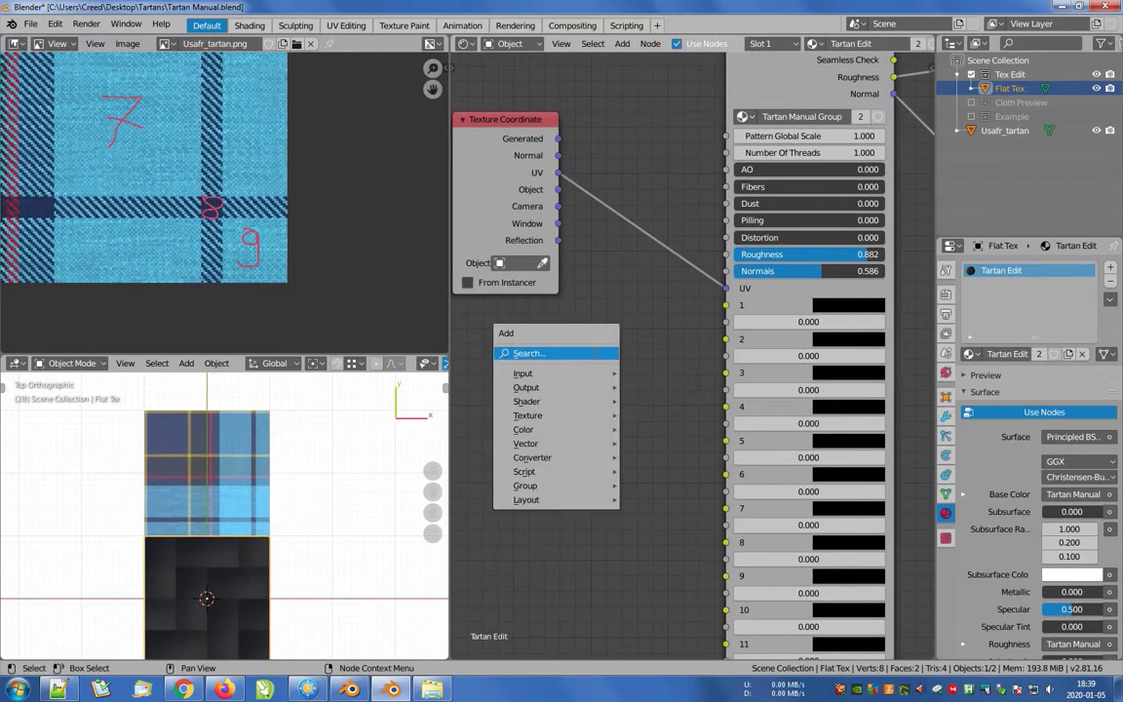
left_click(596, 353)
type("rg")
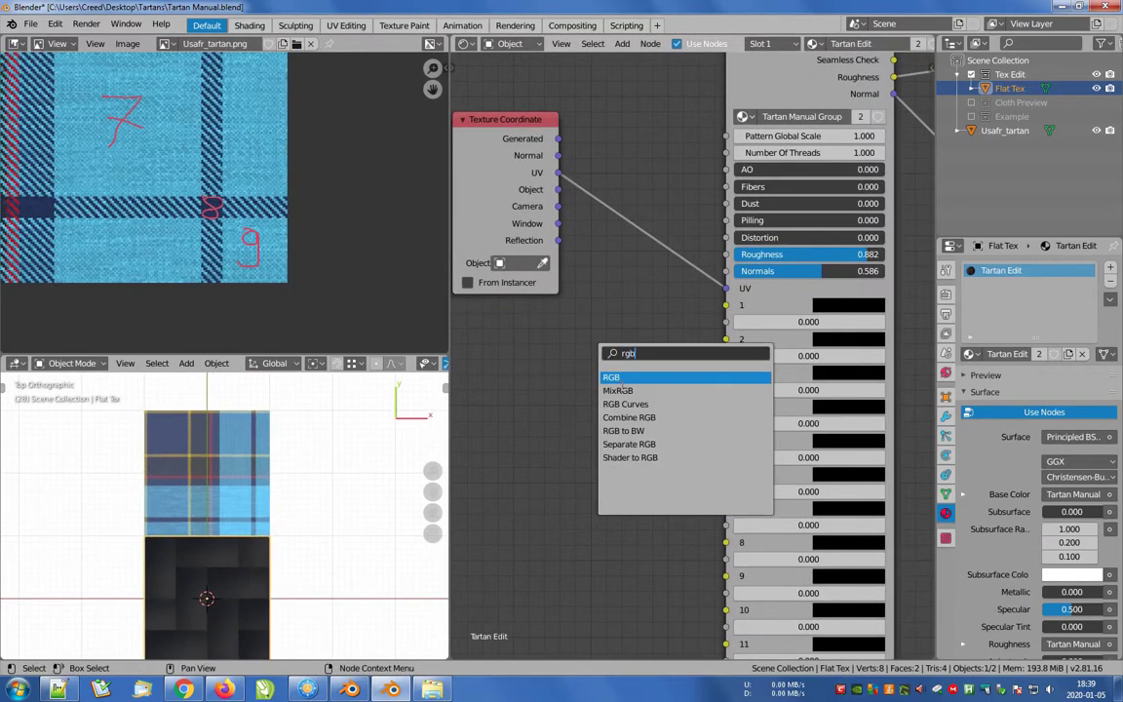
type("b")
key("Return")
left_click(546, 331)
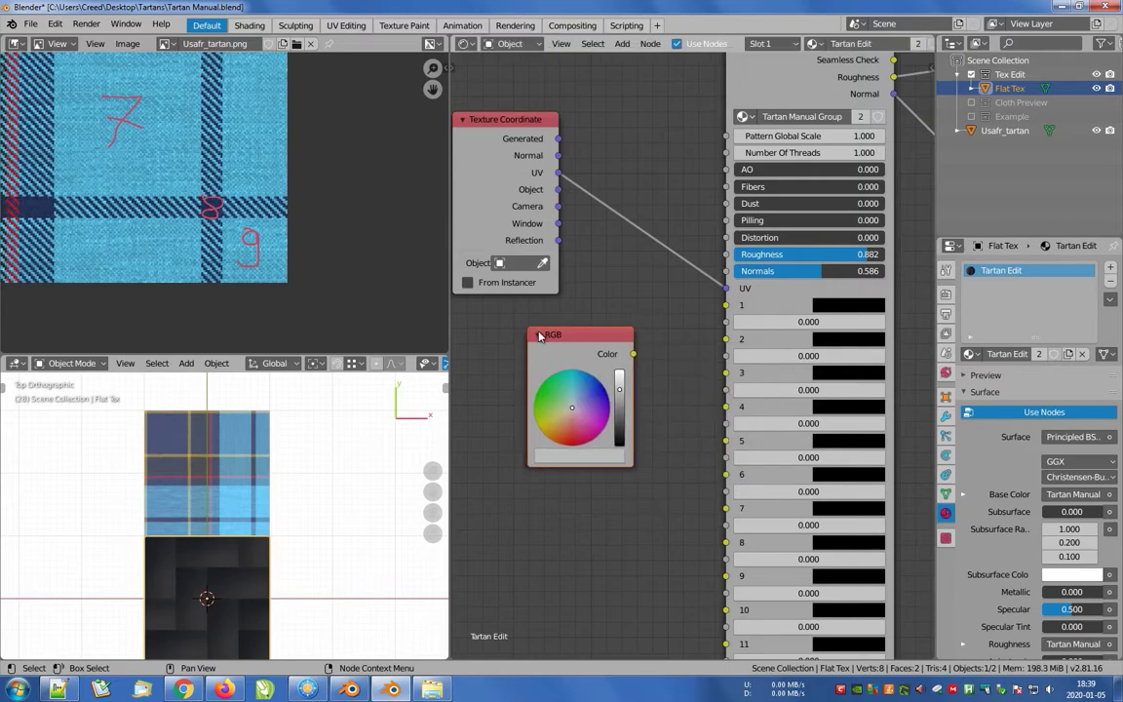
Duplicate the RGB node straight down repeatedly to build a vertical stack of five RGB nodes.
key("ctrl+space")
middle_click_drag(550, 316, 580, 269)
key("shift+d")
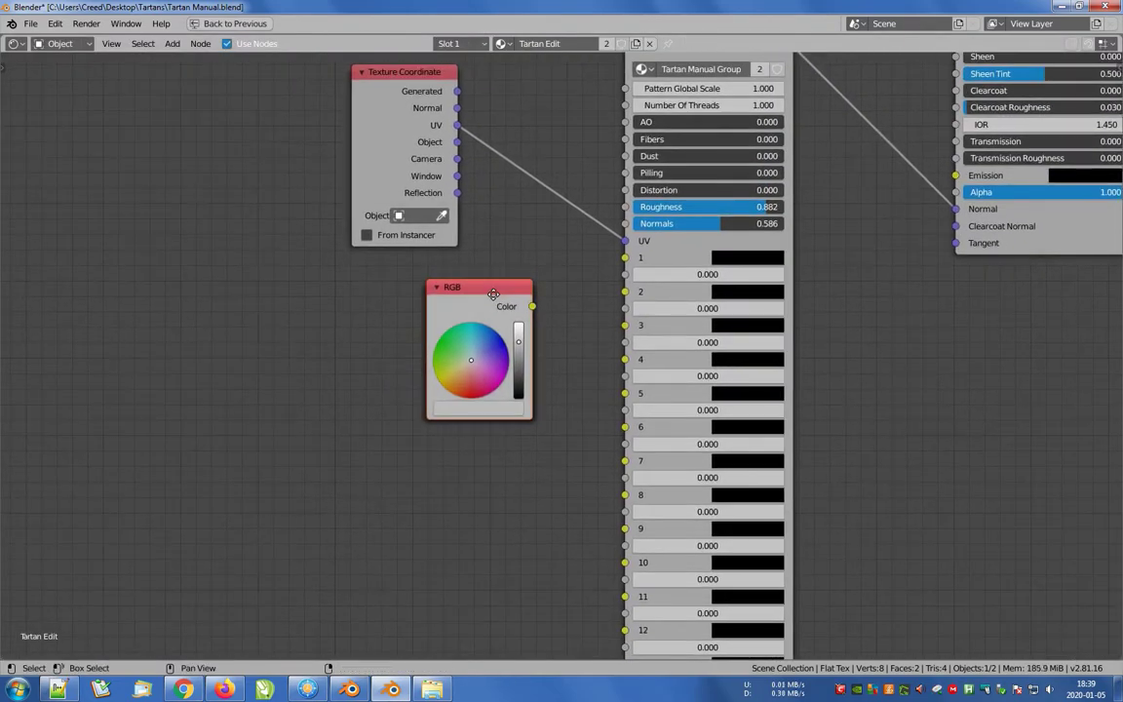
key("y")
left_click(519, 440)
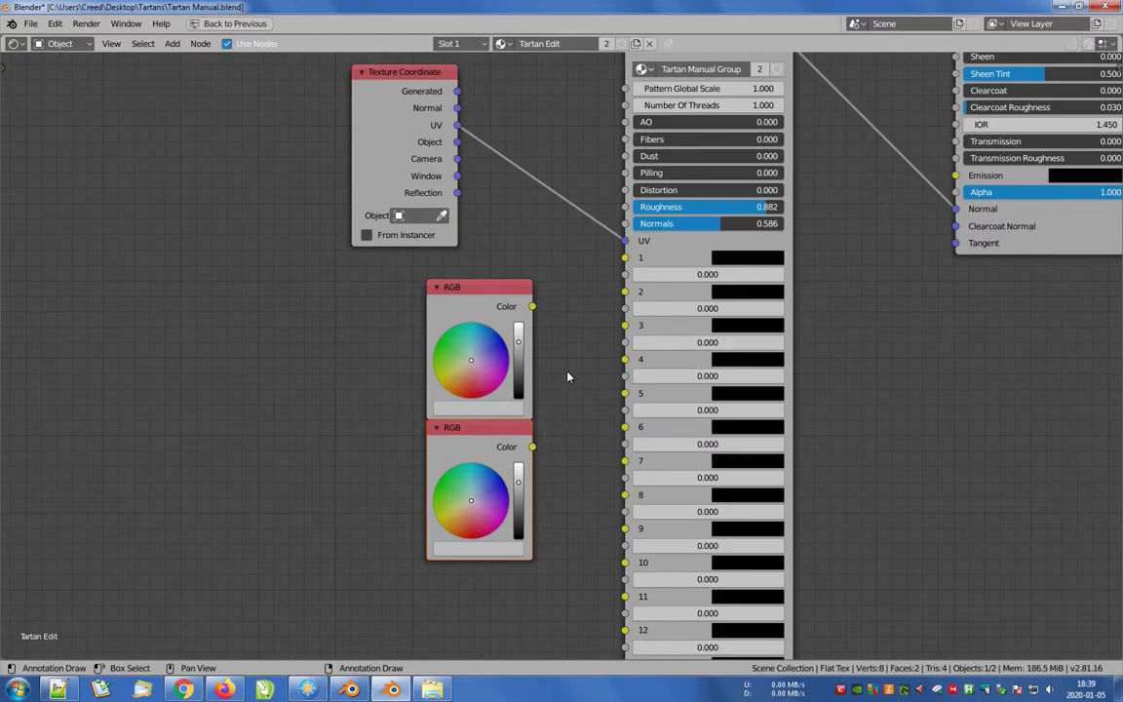
key("shift+r")
scroll(390, 384, "down", 2)
key("shift+r")
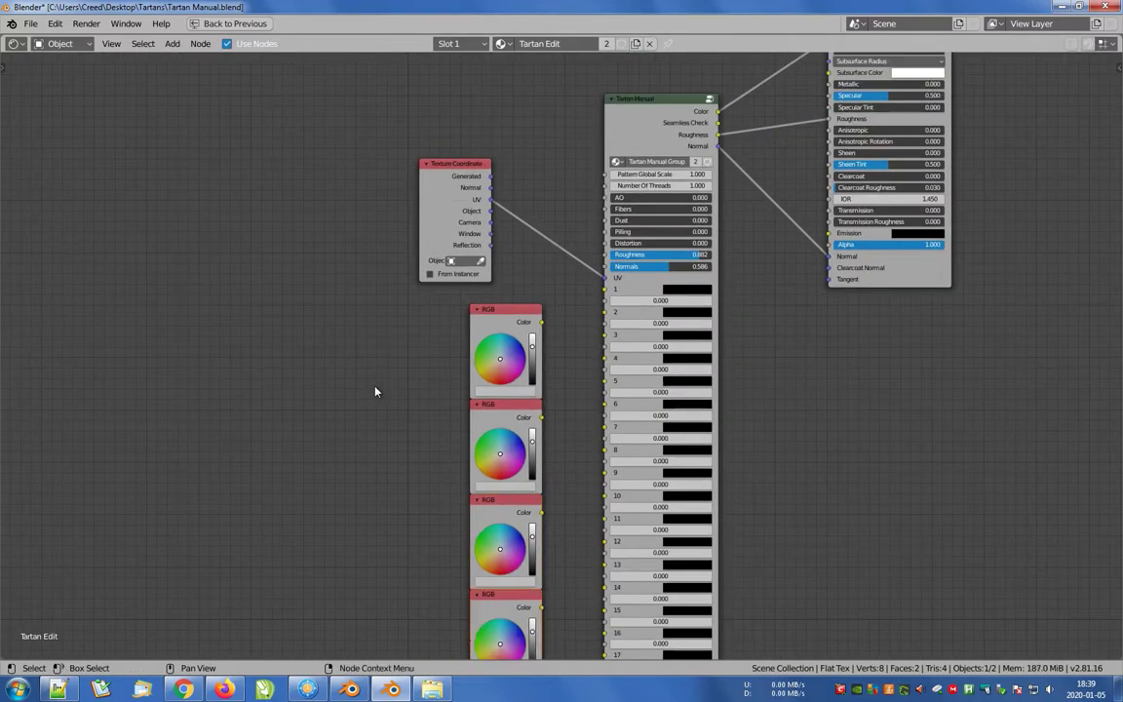
scroll(375, 392, "down", 2)
key("shift+r")
key("ctrl+space")
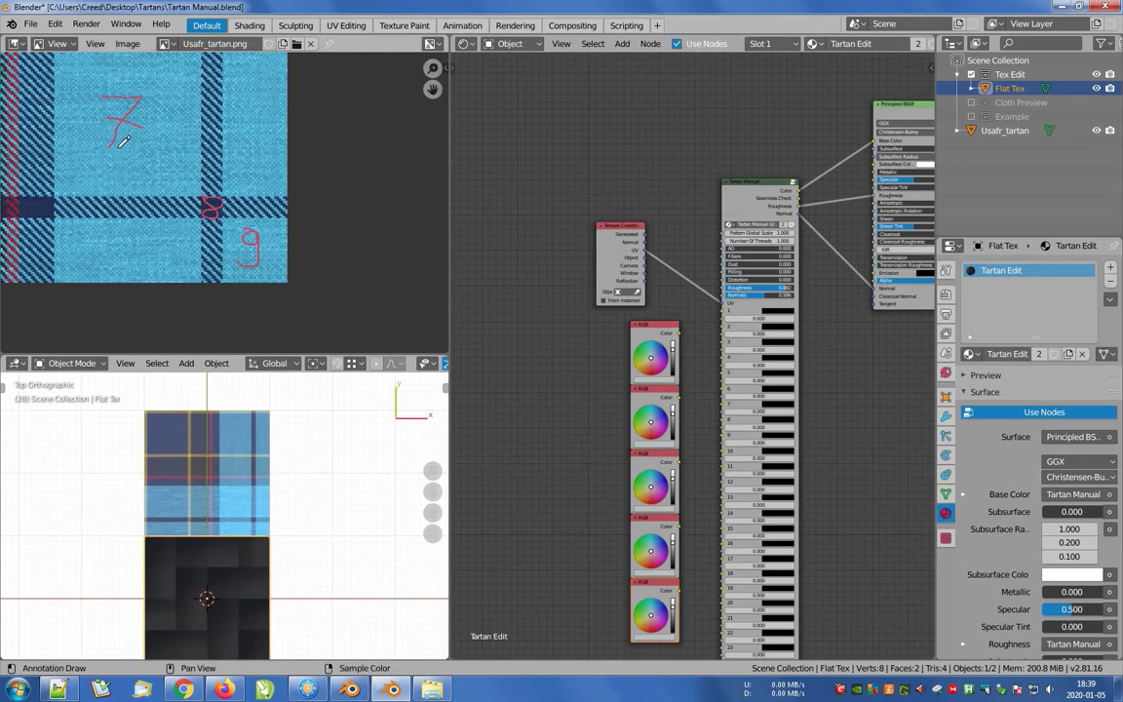
Sample the yellow of tartan square 1 into the uppermost RGB node.
key("t")
key("t")
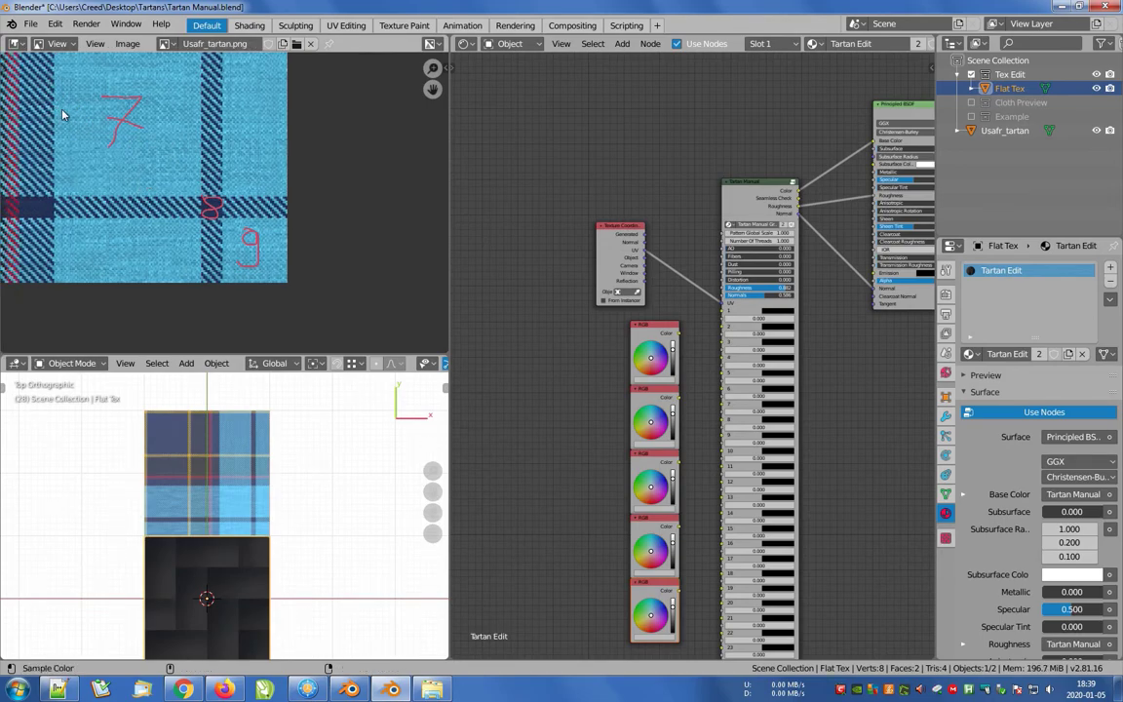
middle_click_drag(62, 115, 282, 273)
middle_click_drag(14, 72, 188, 212)
middle_click_drag(168, 166, 191, 294)
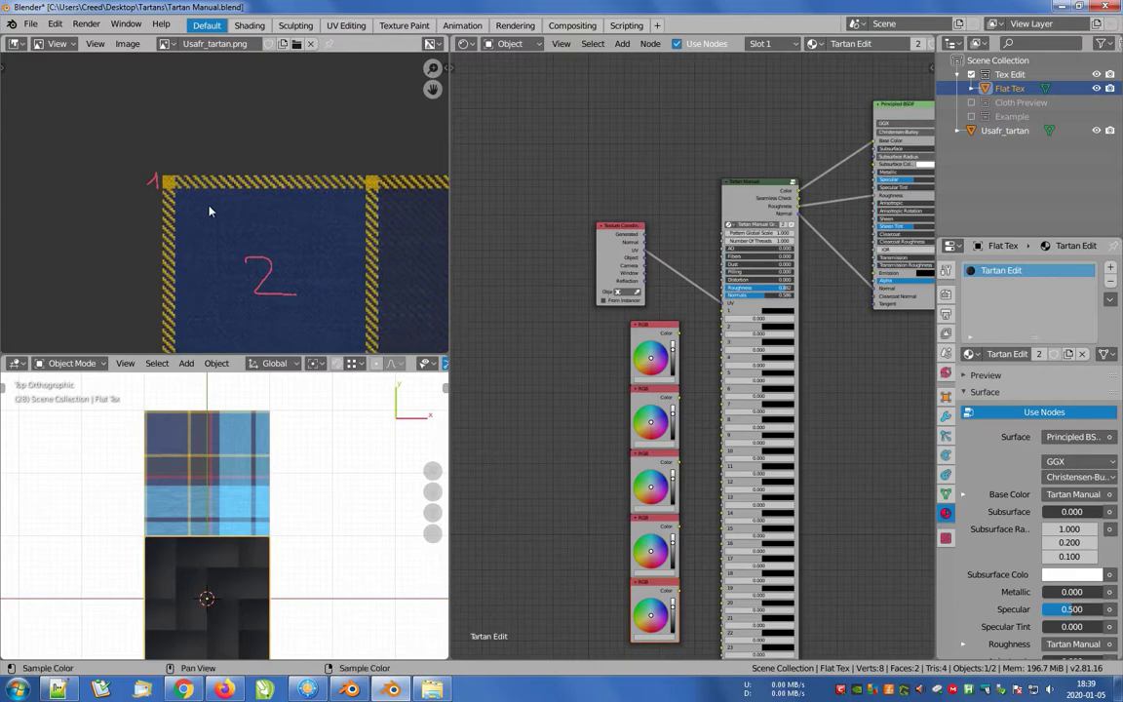
scroll(214, 211, "up", 2)
scroll(632, 363, "up", 7)
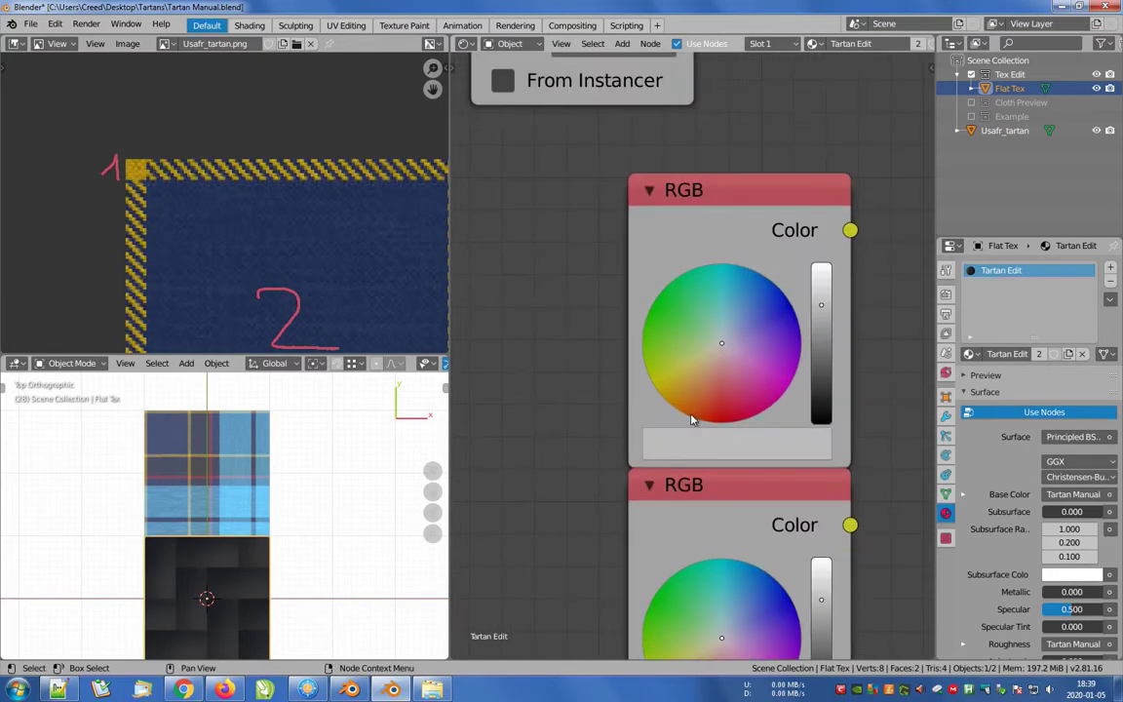
key("e")
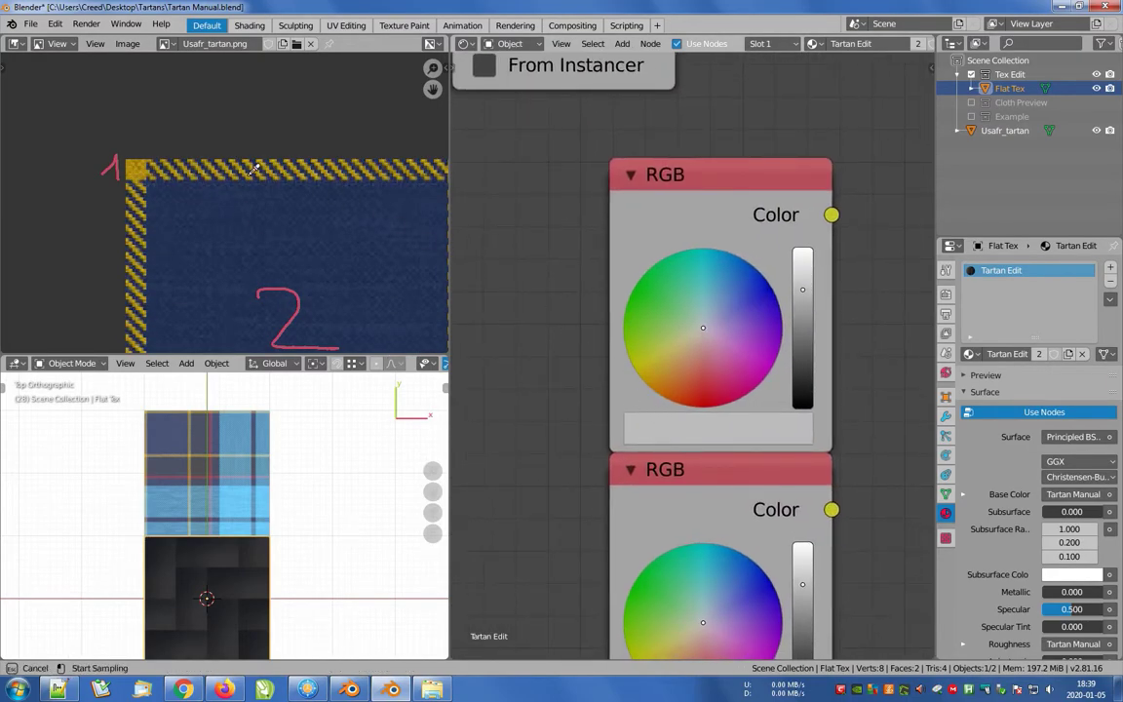
left_click(136, 168)
Sample the dark blue of tartan square 2 into the second RGB node.
scroll(288, 250, "down", 3)
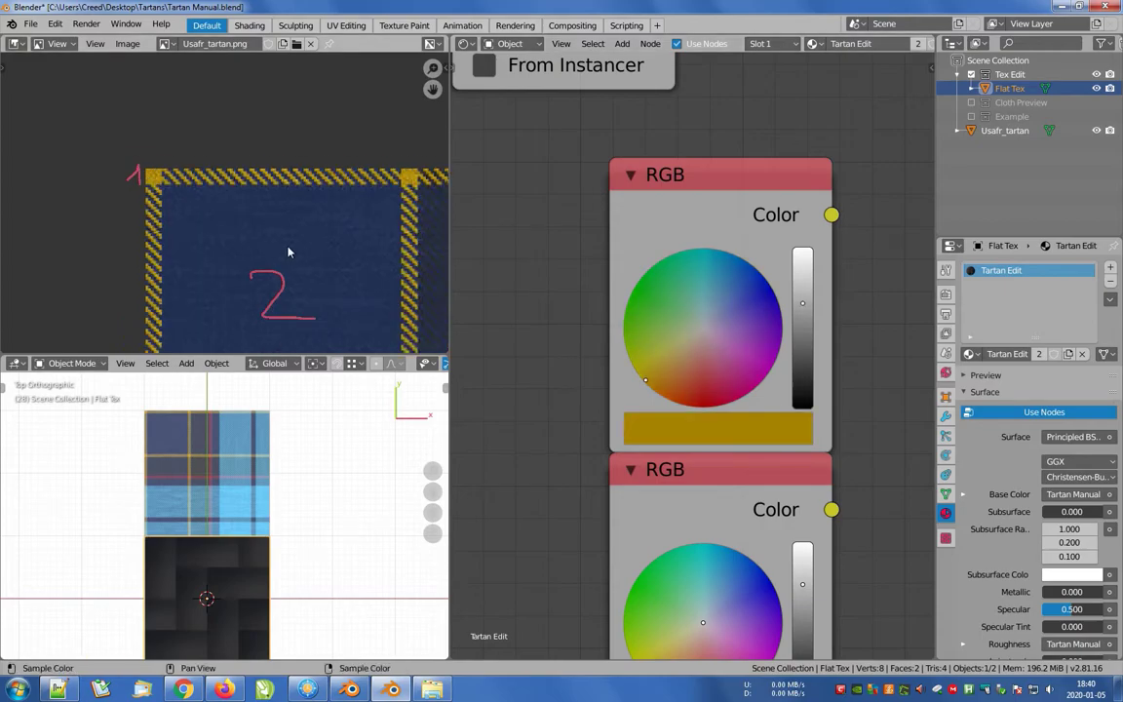
scroll(554, 484, "down", 3)
middle_click_drag(554, 484, 544, 308)
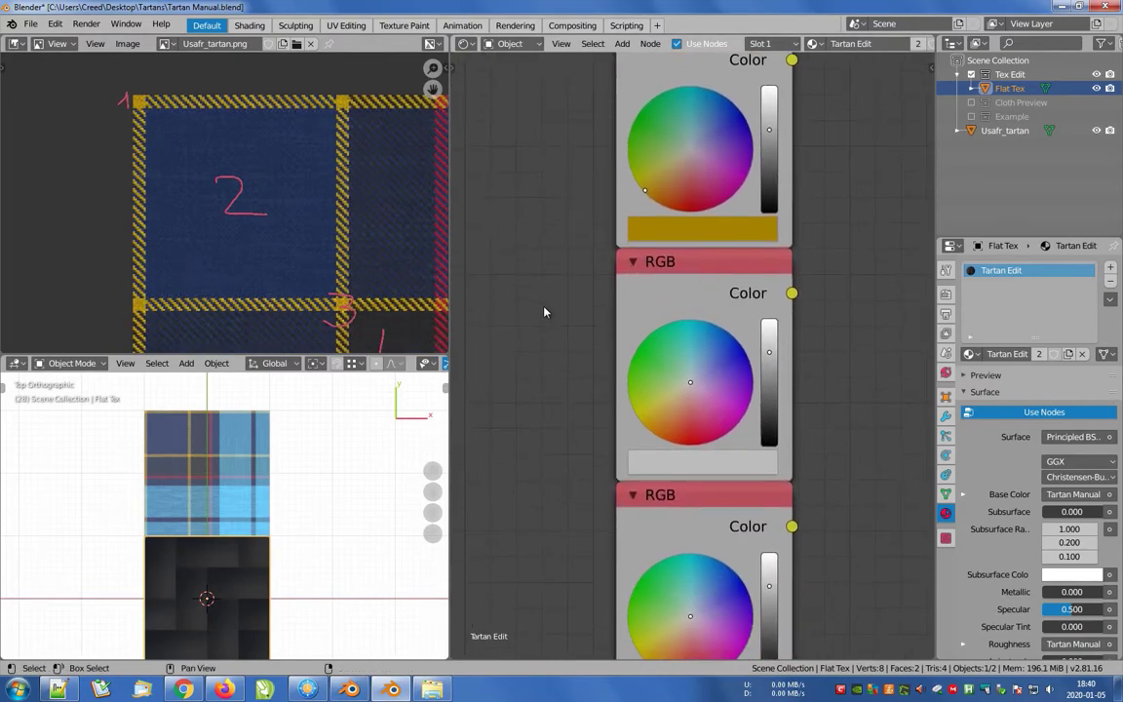
key("e")
left_click(246, 235)
Sample the black of tartan square 4 into the third RGB node.
middle_click_drag(409, 287, 342, 180)
middle_click_drag(554, 470, 578, 212)
key("e")
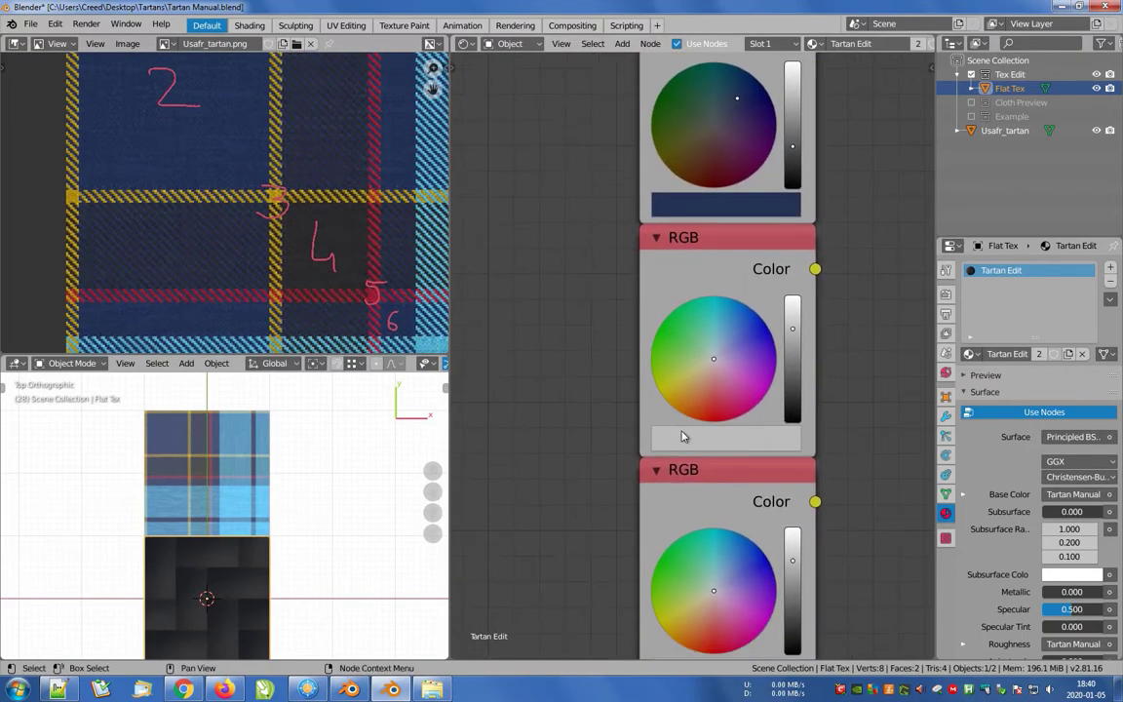
left_click(340, 243)
Sample the red of stripe crossing 5 into the fourth RGB node.
middle_click_drag(546, 452, 530, 208)
middle_click_drag(537, 310, 529, 298)
scroll(389, 319, "up", 6)
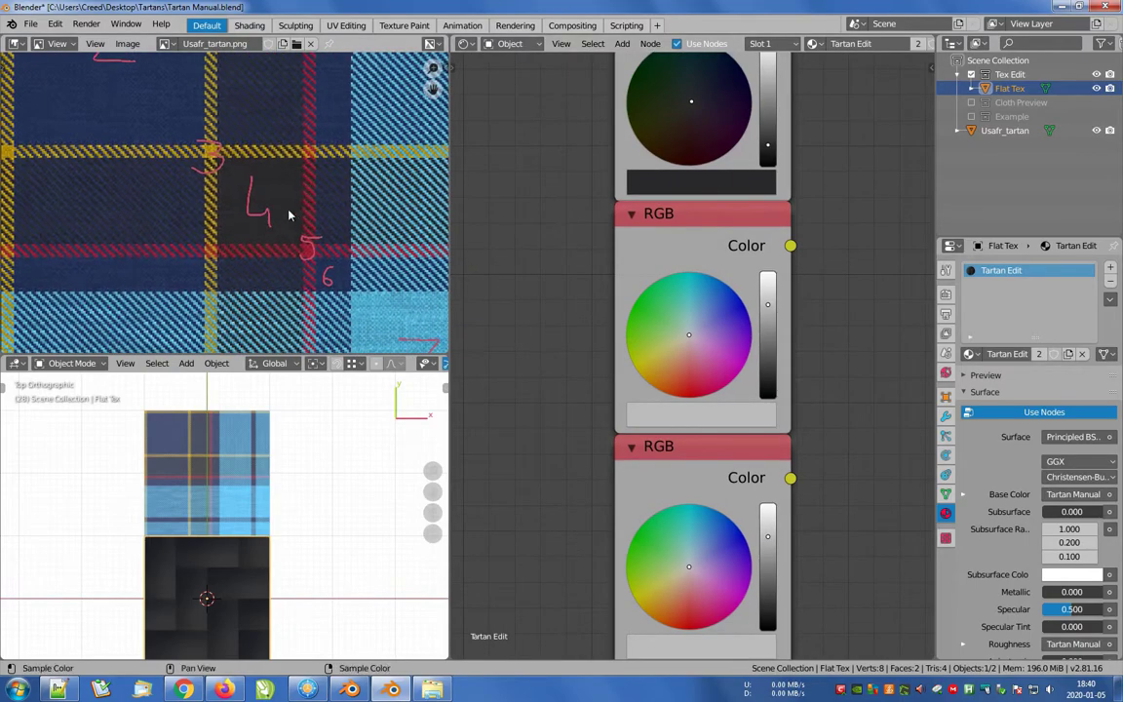
key("e")
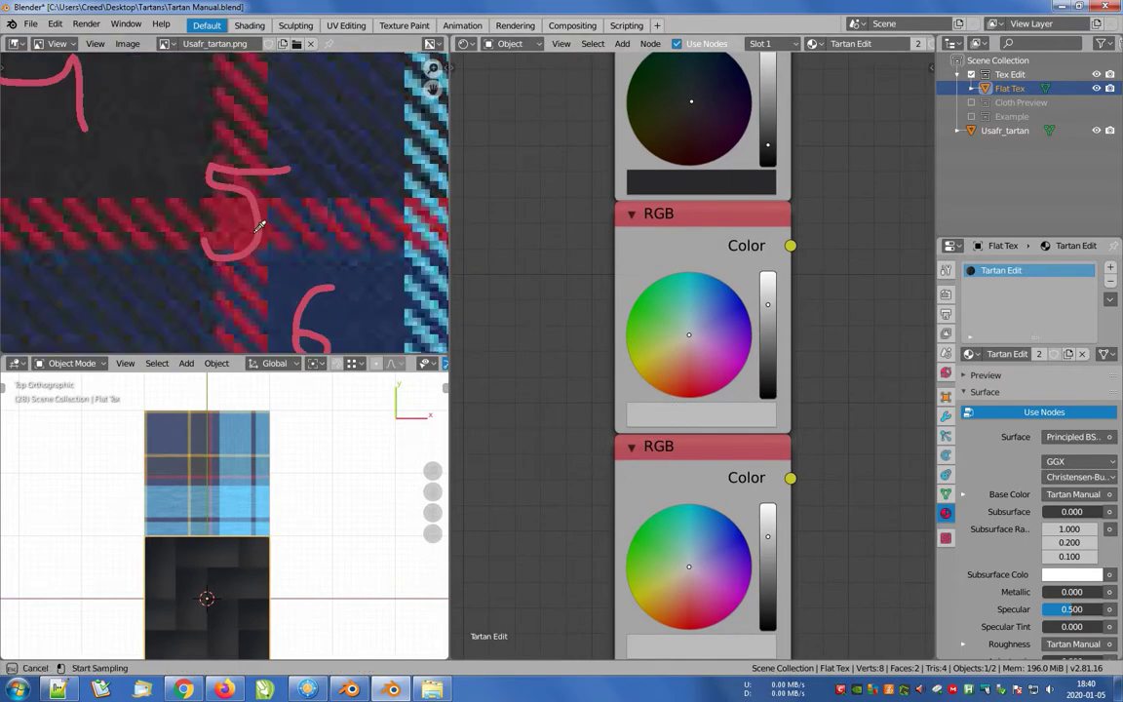
left_click(238, 211)
Sample the light blue of tartan square 7 into the fifth RGB node.
scroll(238, 213, "down", 4)
middle_click_drag(340, 294, 270, 199)
middle_click_drag(570, 480, 566, 351)
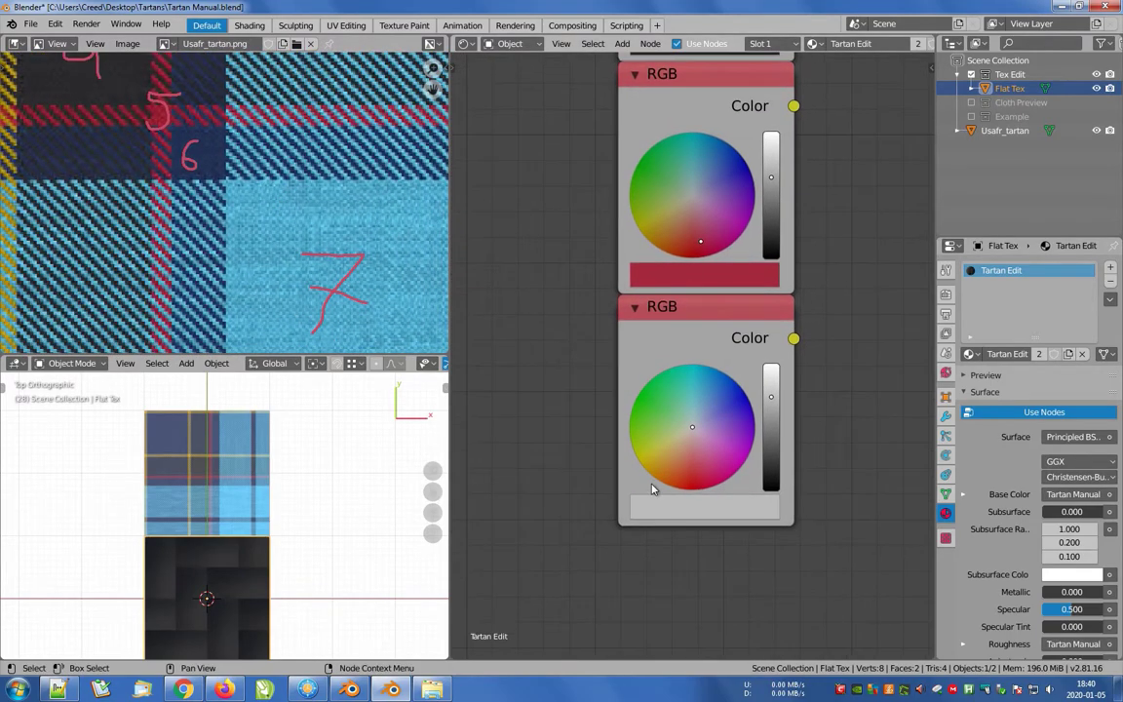
key("e")
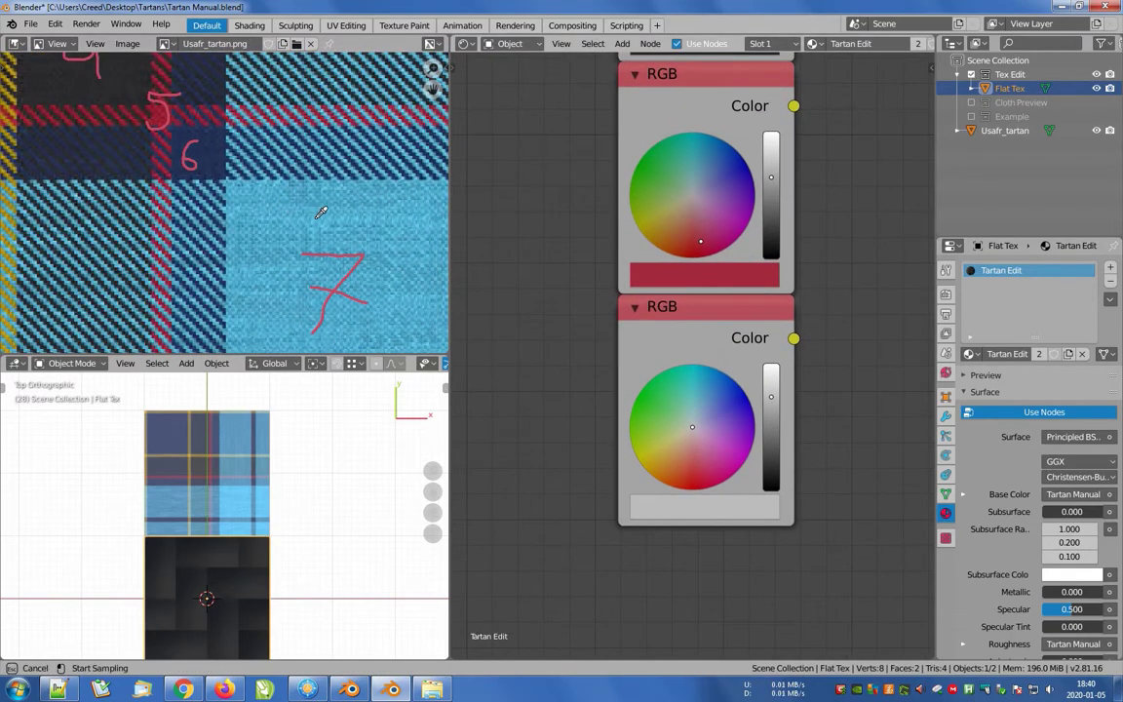
left_click(327, 223)
Connect the yellow RGB node's Color output to inputs 1 and 3 of the Tartan Manual node.
scroll(254, 253, "down", 6)
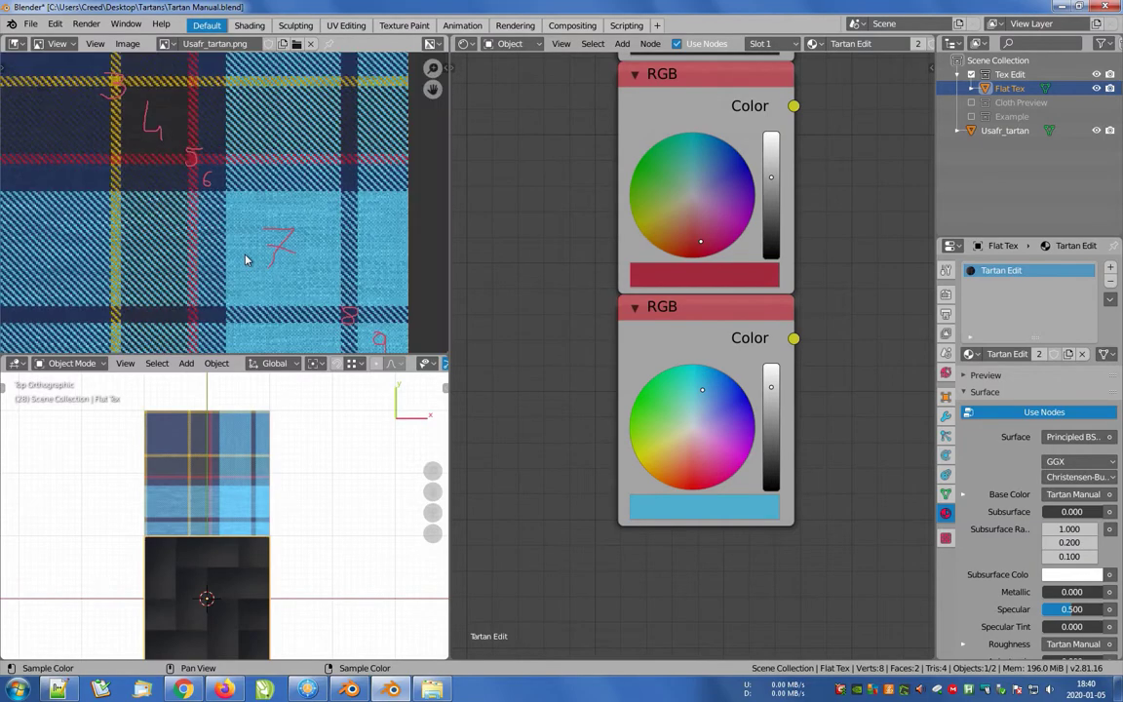
middle_click_drag(561, 166, 474, 492)
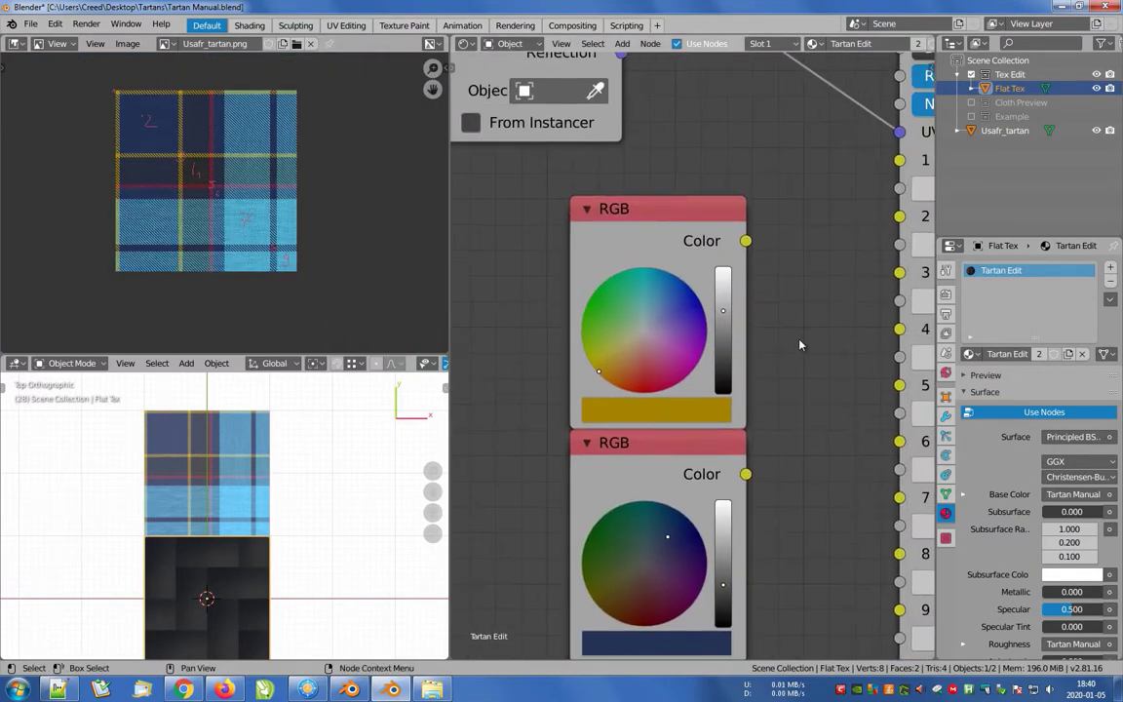
scroll(751, 346, "down", 3)
middle_click_drag(755, 231, 700, 321)
scroll(704, 301, "up", 1)
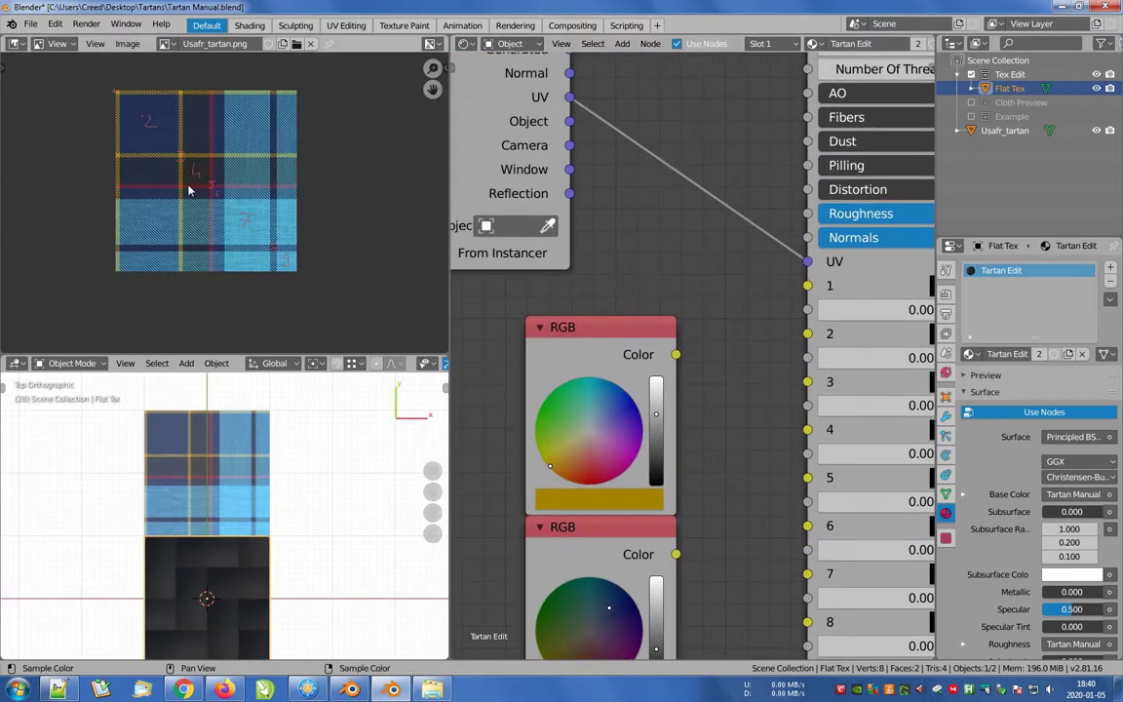
scroll(193, 188, "up", 4)
middle_click_drag(199, 191, 227, 321)
middle_click_drag(671, 286, 629, 258)
left_click_drag(634, 327, 766, 256)
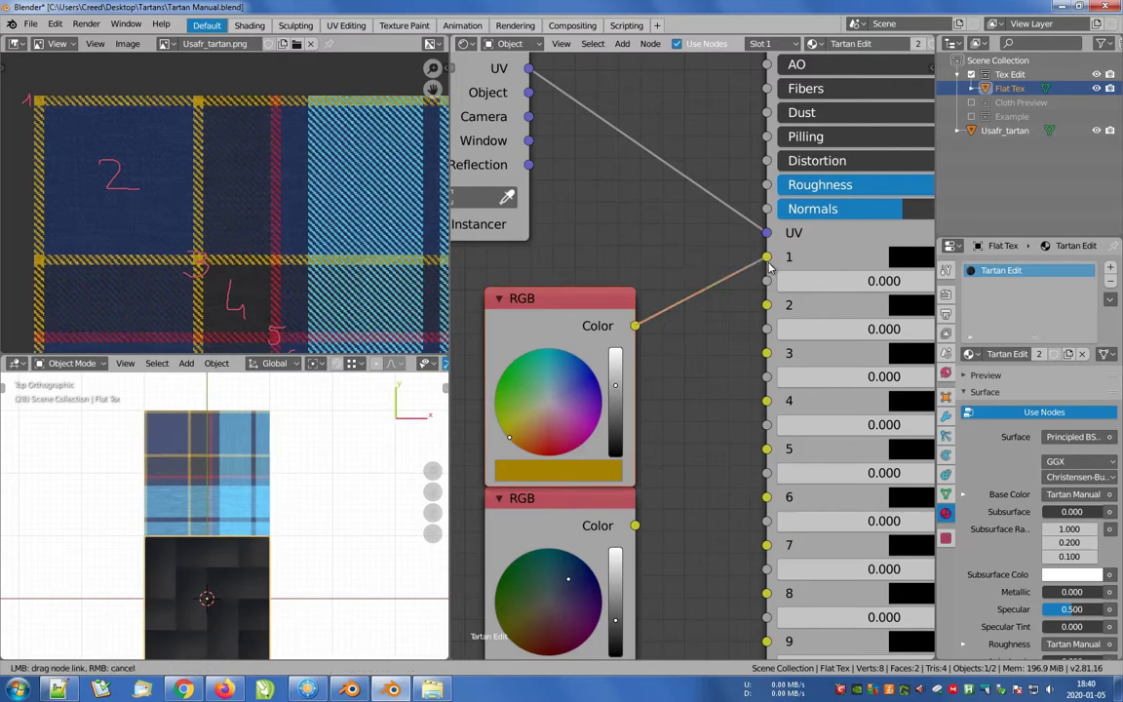
left_click_drag(635, 328, 769, 354)
Connect the dark blue RGB node's Color output to Tartan Manual inputs 2, 6 and 8.
middle_click_drag(702, 490, 709, 308)
middle_click_drag(376, 281, 248, 95)
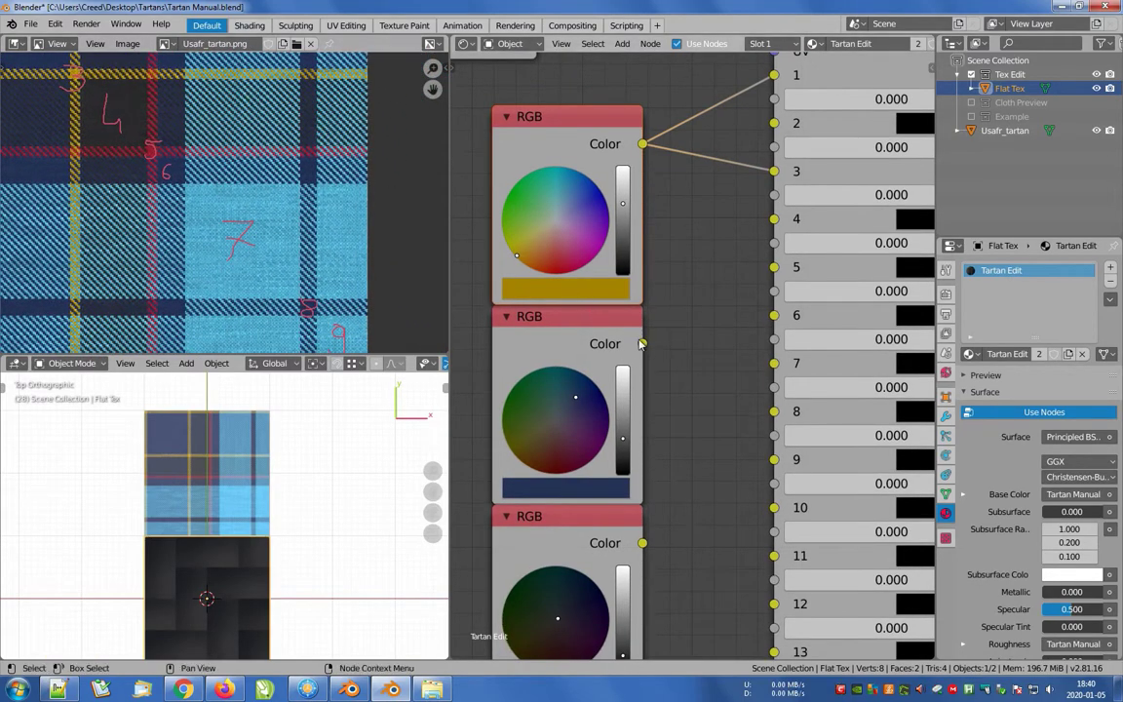
left_click_drag(642, 344, 698, 288)
left_click_drag(715, 342, 774, 411)
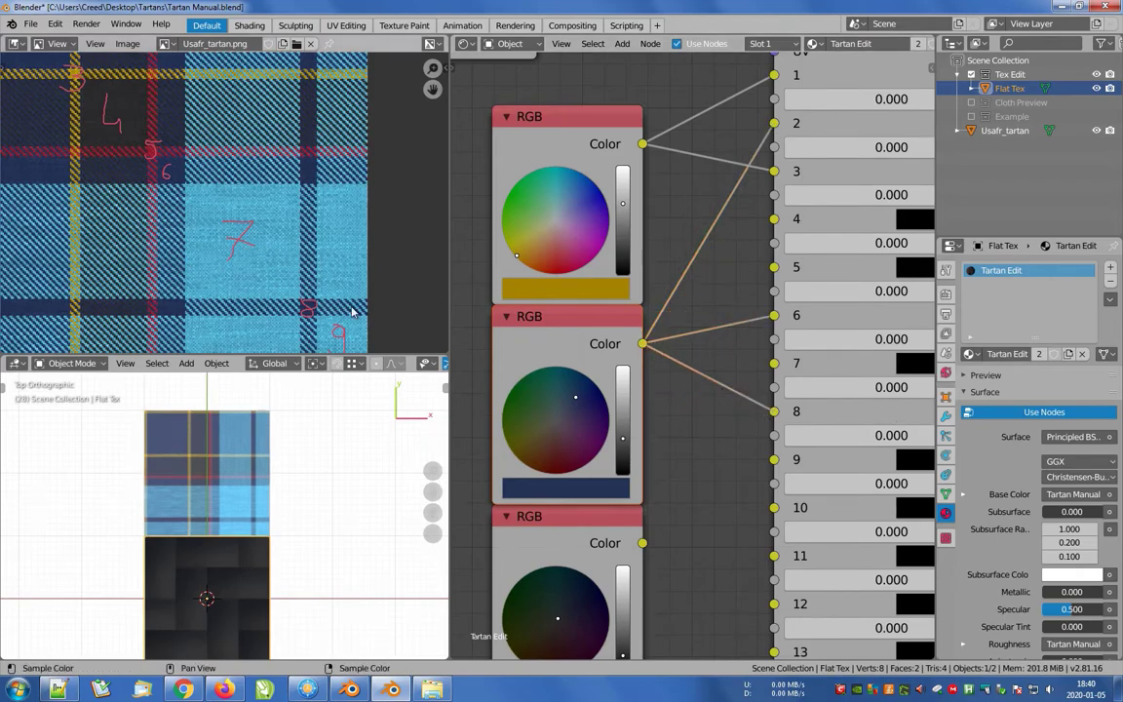
Connect the black RGB node's Color output to Tartan Manual input 4.
middle_click_drag(682, 521, 692, 335)
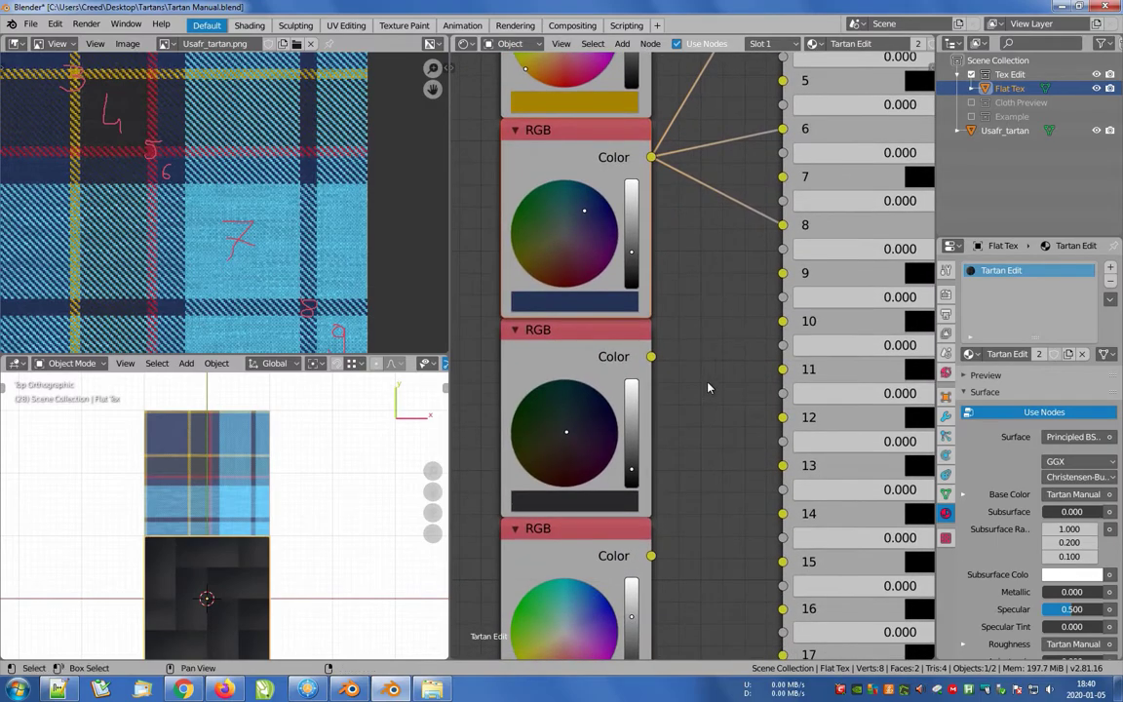
left_click_drag(654, 359, 664, 339)
scroll(697, 304, "down", 3)
middle_click_drag(696, 294, 667, 404)
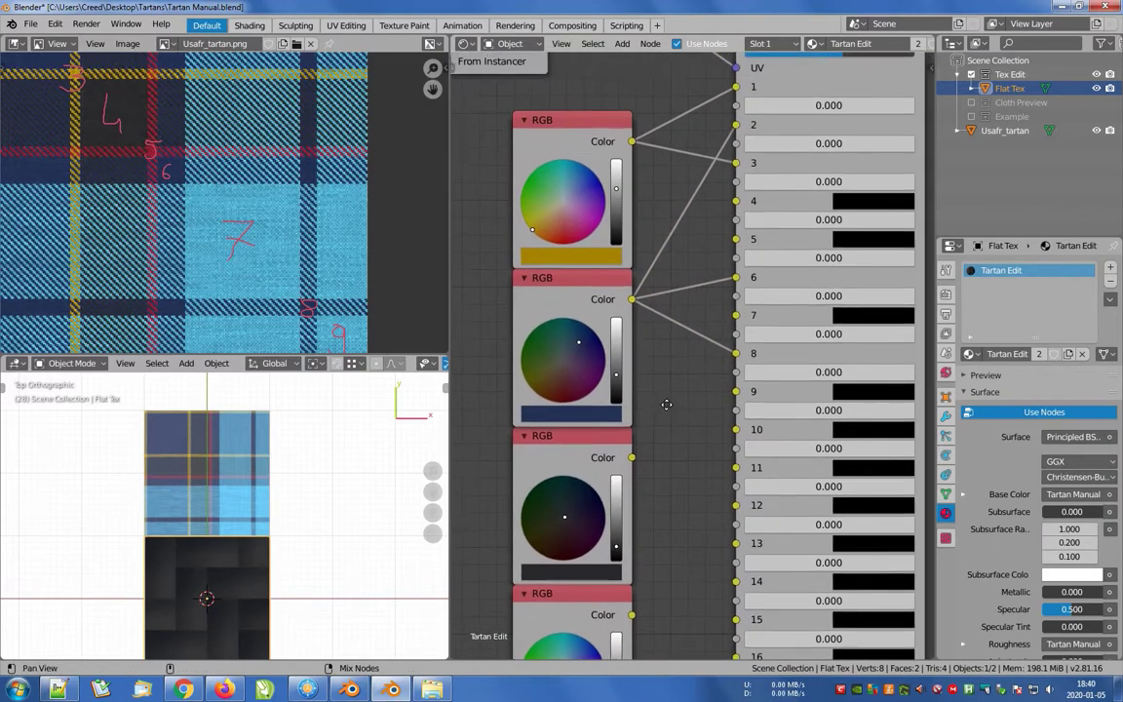
left_click_drag(631, 459, 706, 209)
Connect the red RGB node's Color output to Tartan Manual input 5.
scroll(697, 371, "down", 5, "shift")
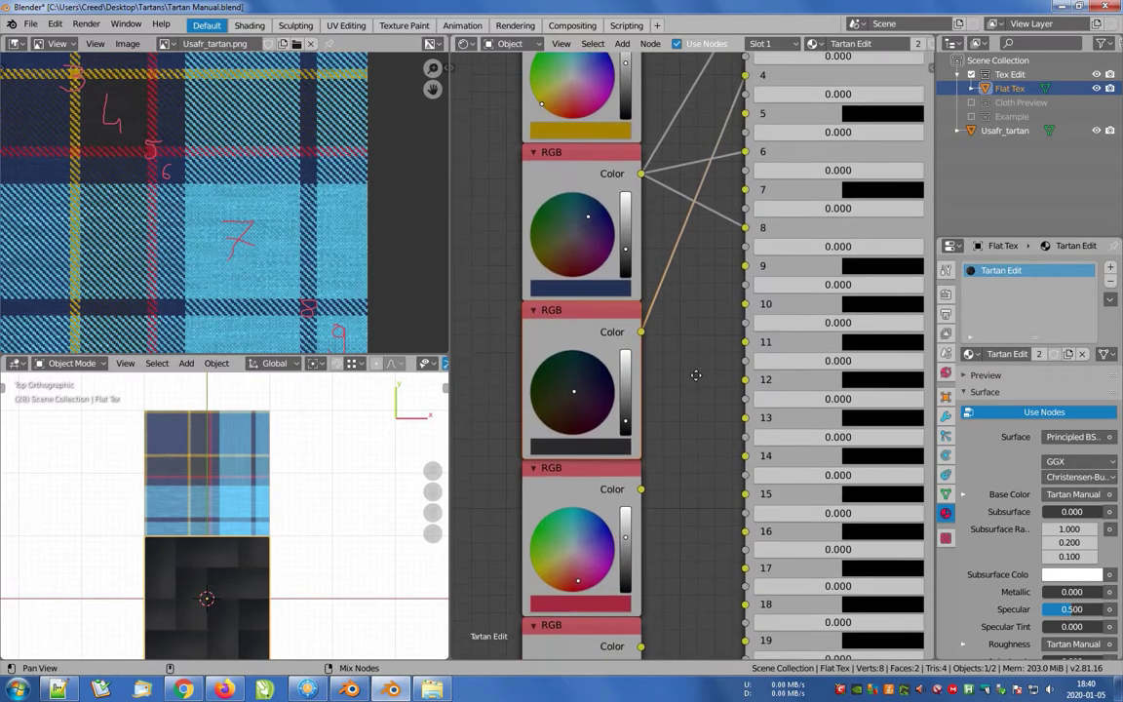
middle_click_drag(714, 309, 693, 402)
left_click_drag(622, 522, 723, 146)
scroll(695, 359, "down", 4)
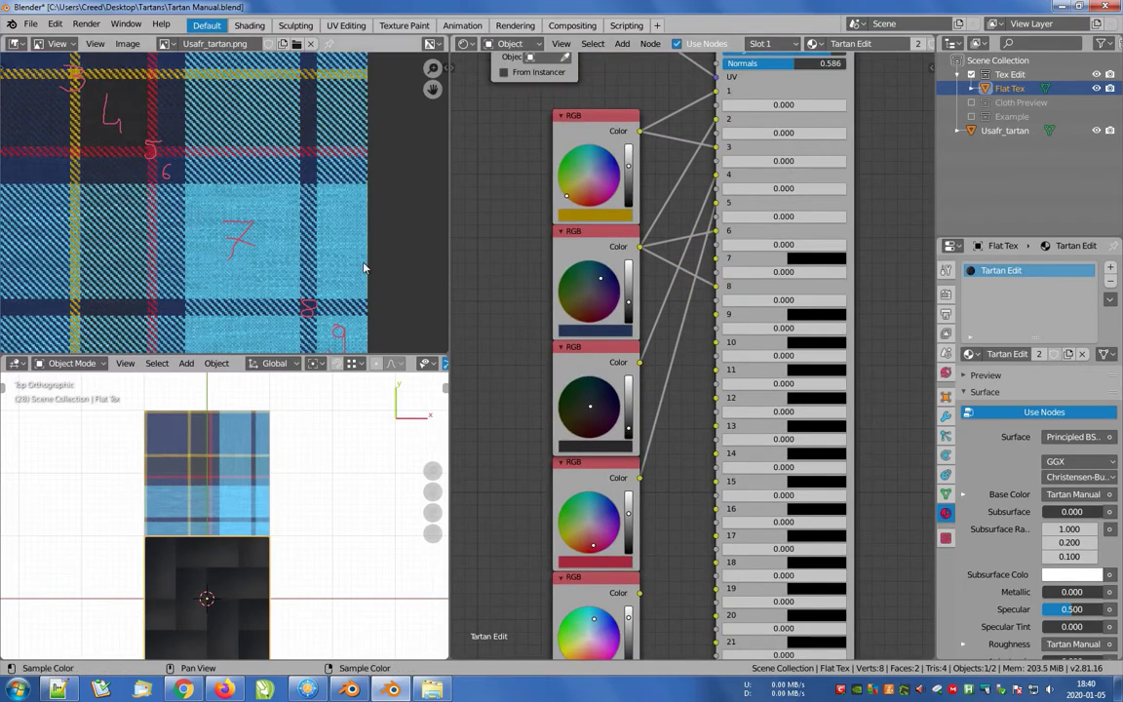
Connect the light blue RGB node's Color output to Tartan Manual inputs 7 and 9.
middle_click_drag(672, 538, 675, 444)
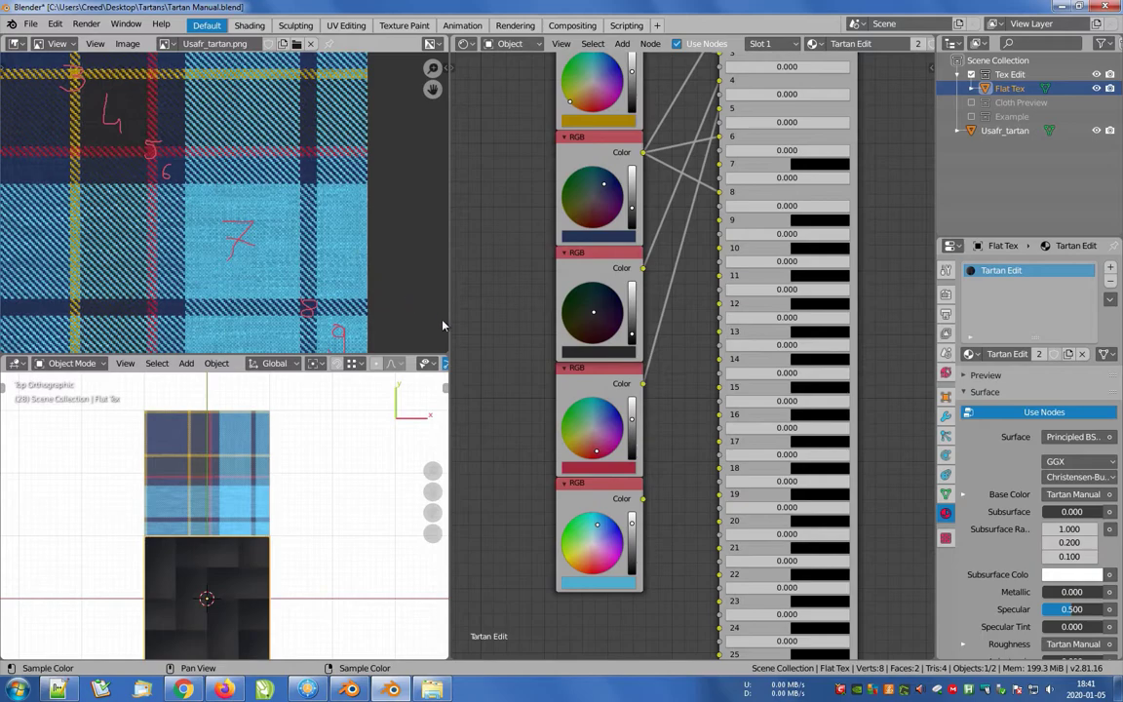
middle_click_drag(674, 326, 677, 379)
left_click_drag(648, 553, 722, 216)
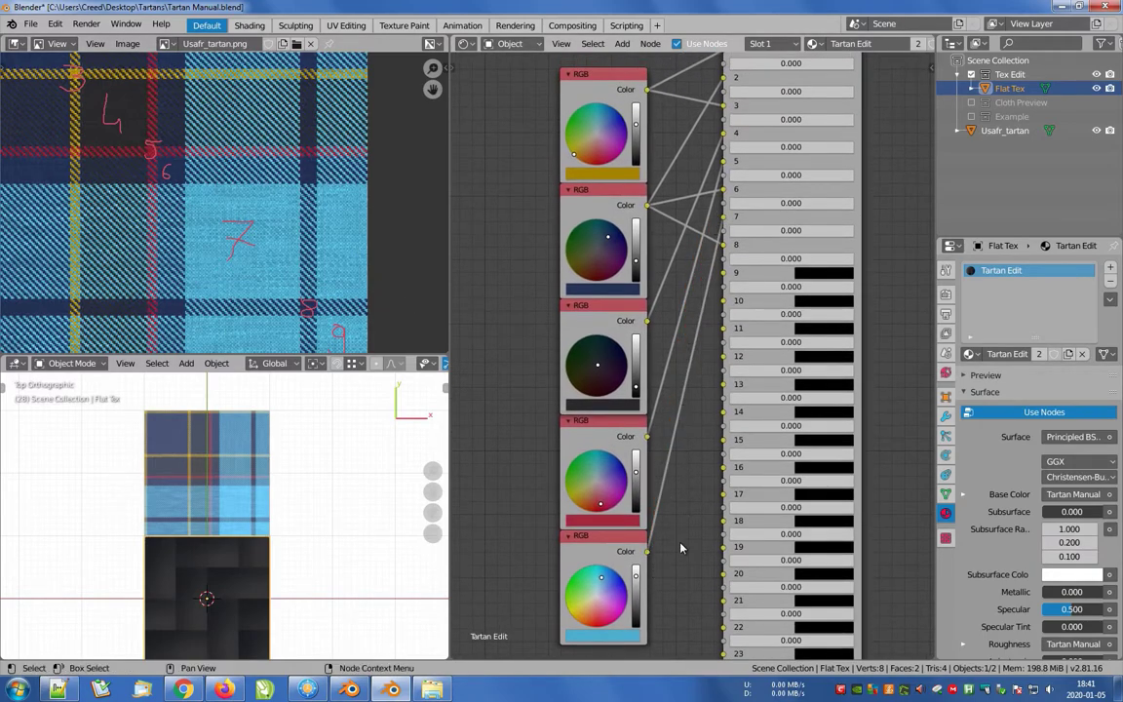
left_click_drag(647, 554, 724, 273)
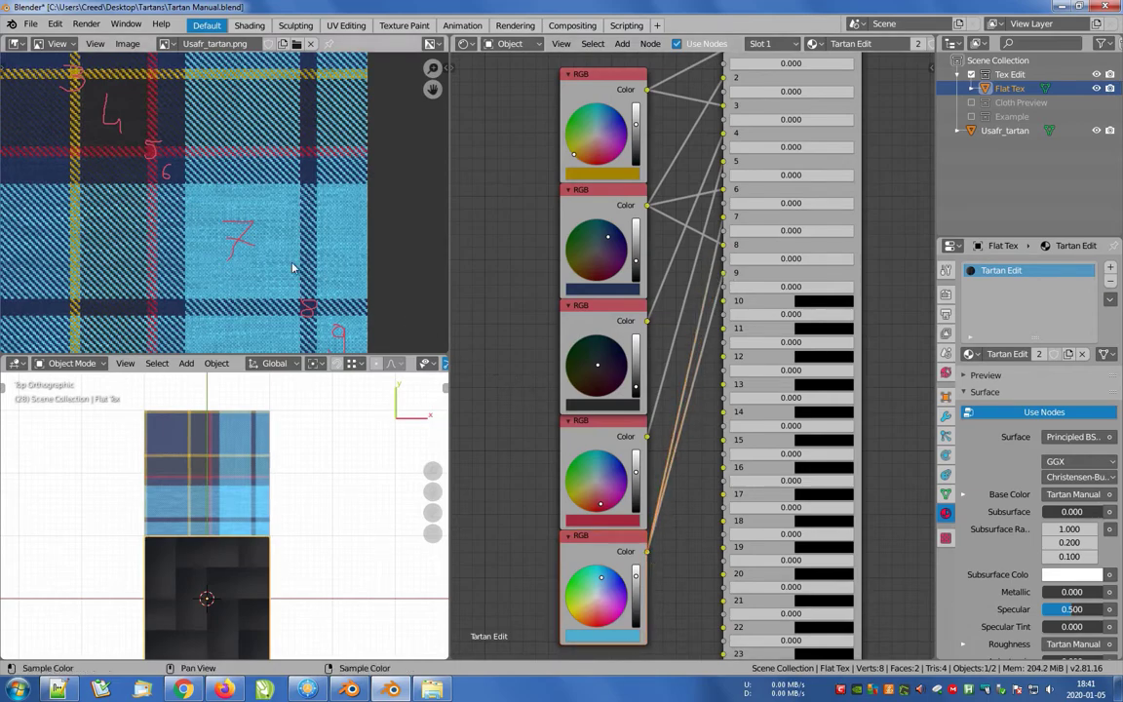
scroll(278, 261, "down", 2)
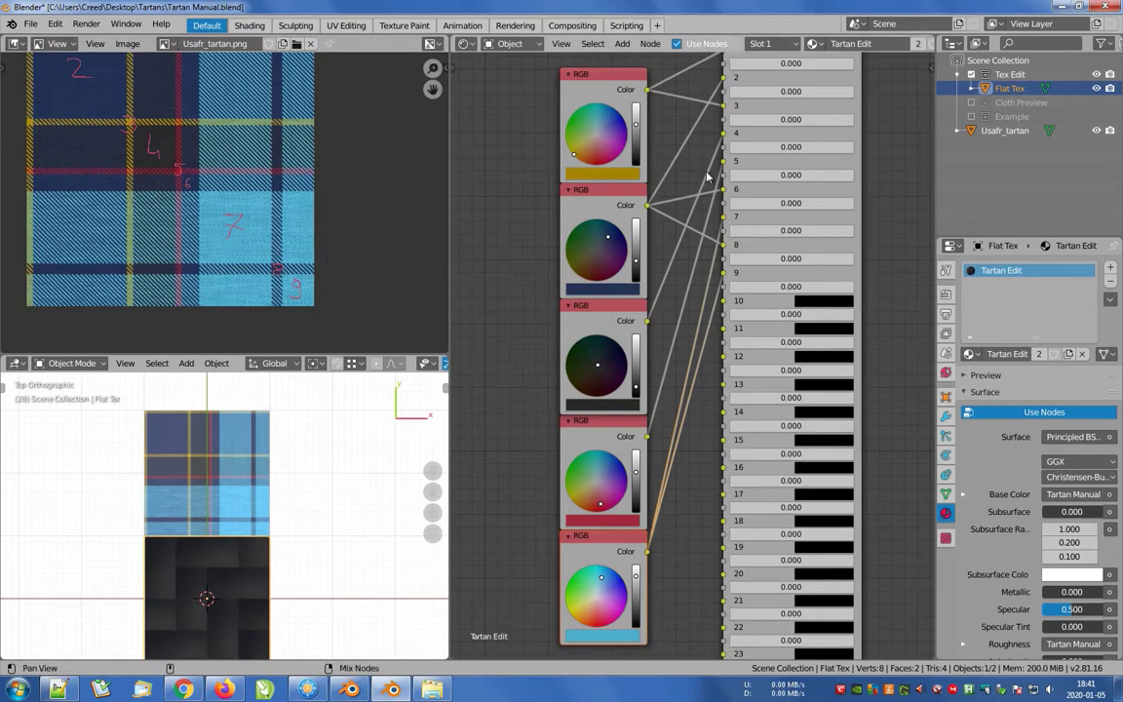
middle_click_drag(684, 86, 631, 357)
key("b")
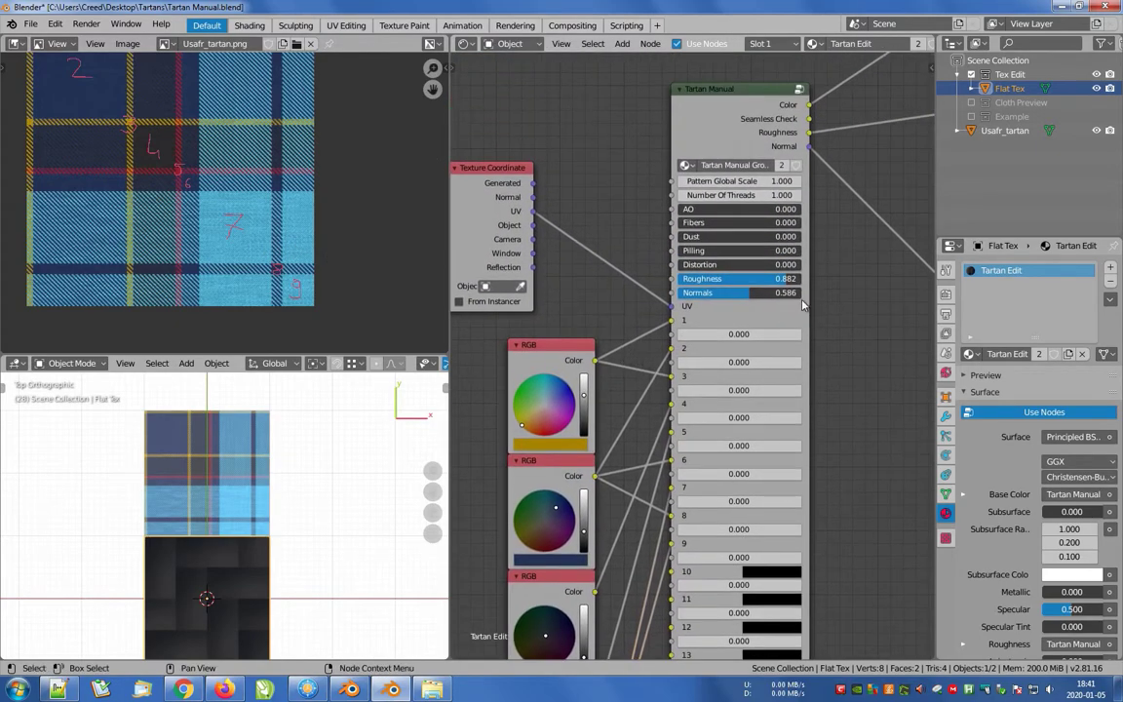
Set the width of stripe 1 on the Tartan Manual node to 6.
left_click_drag(799, 292, 613, 392)
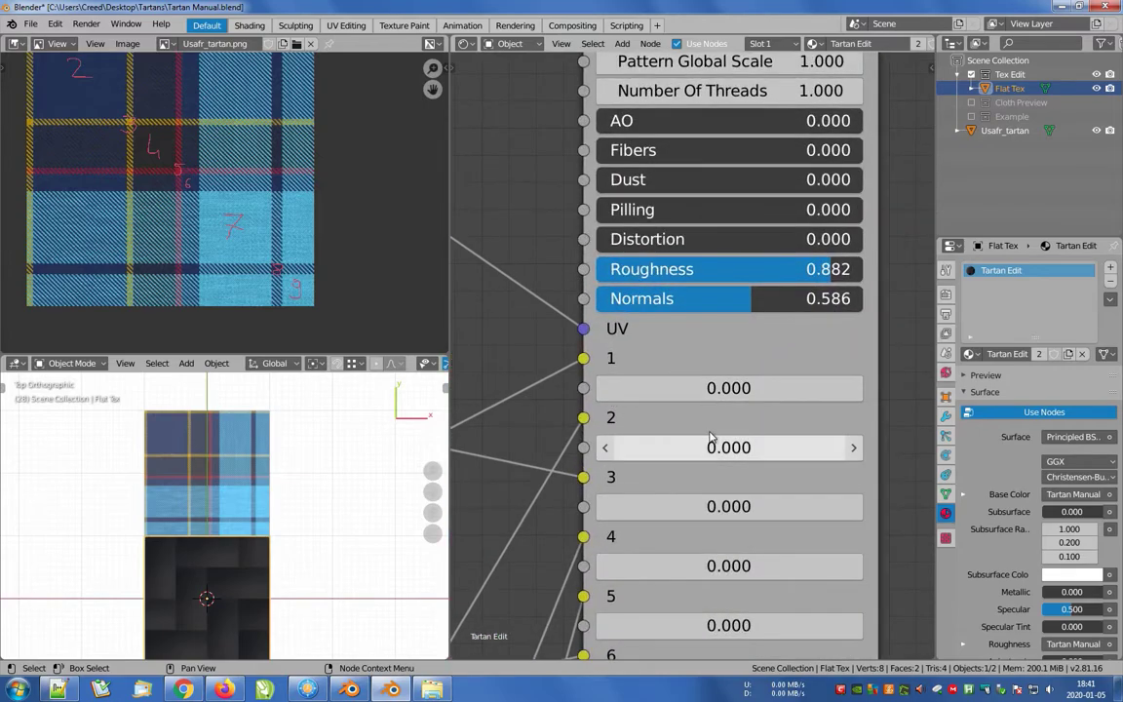
left_click(724, 387)
type("0.0")
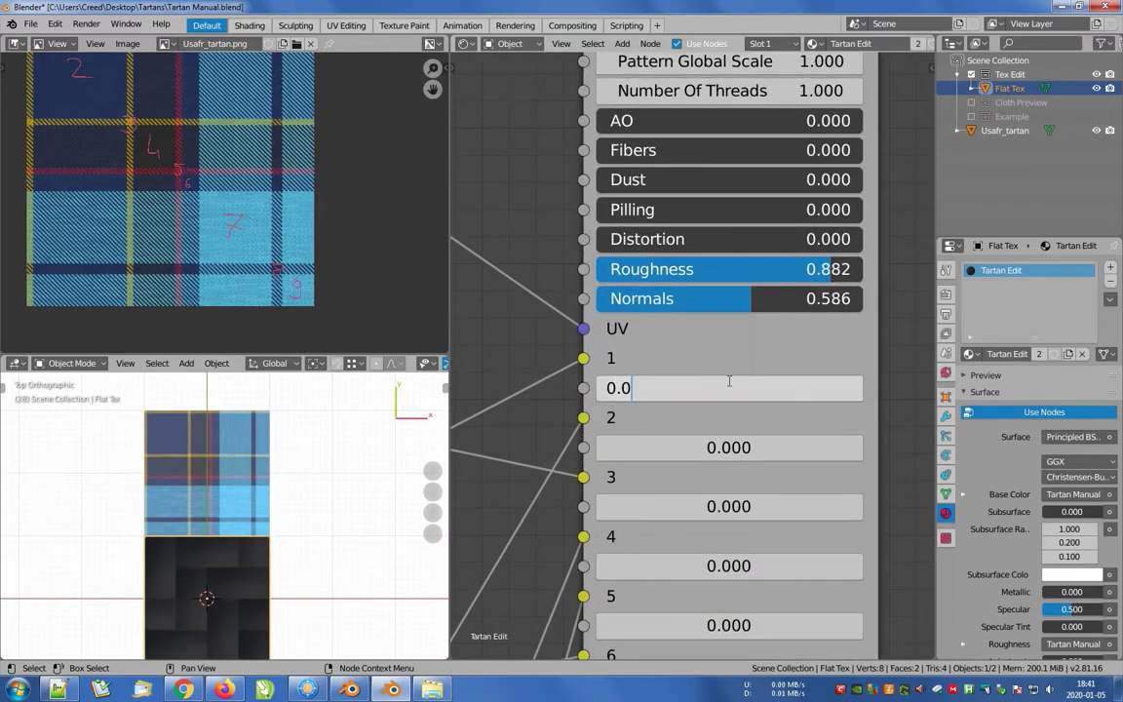
key("Return")
Set the interpolation of the Usafr_tartan.png image texture on the reference plane's material to Closest.
middle_click_drag(300, 563, 348, 493, "shift")
scroll(172, 446, "up", 7)
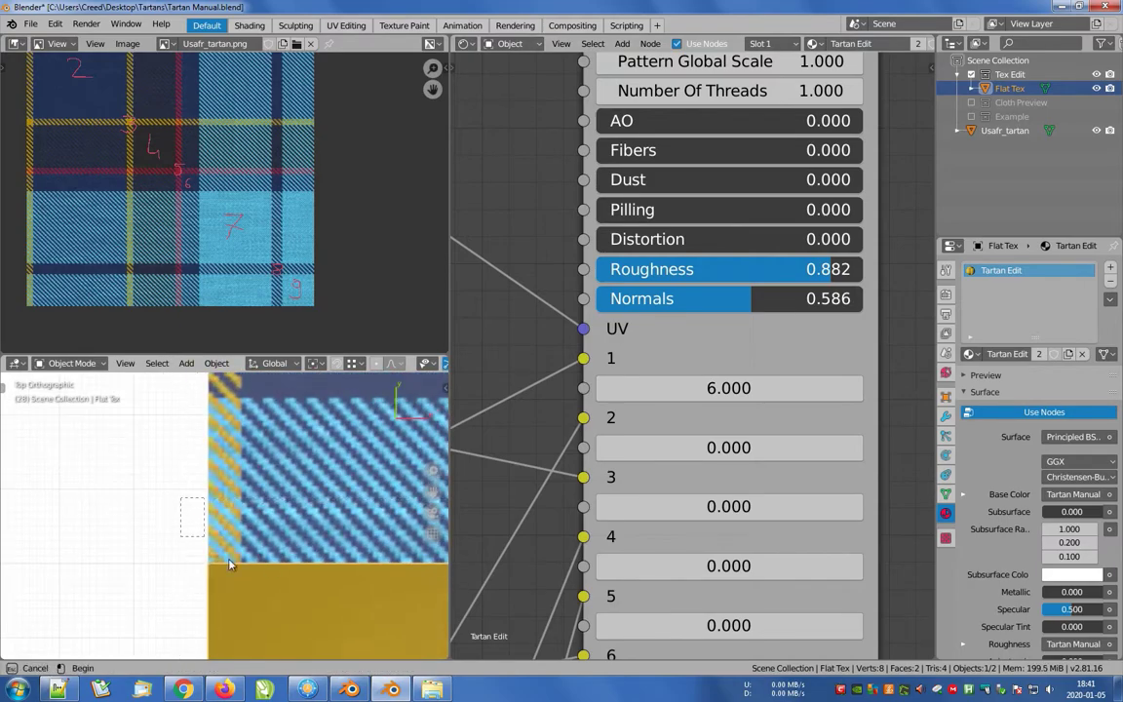
scroll(306, 531, "up", 2)
left_click(292, 478)
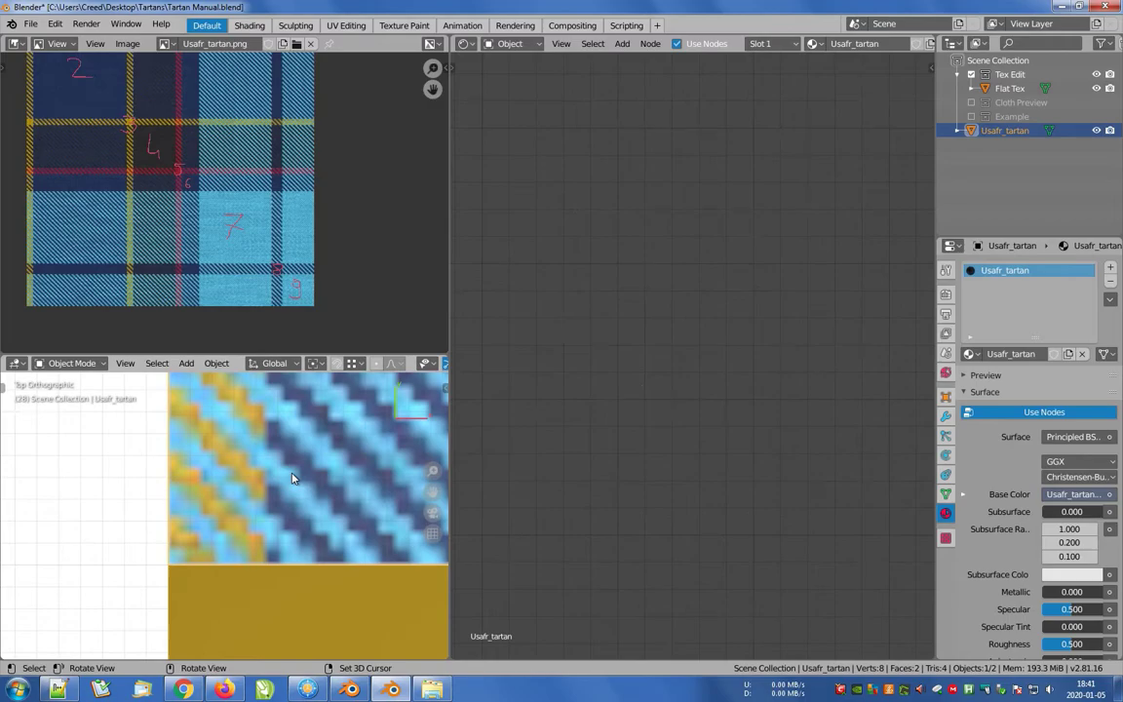
scroll(639, 408, "down", 5)
left_click_drag(585, 504, 585, 504, "alt")
middle_click_drag(585, 504, 772, 228)
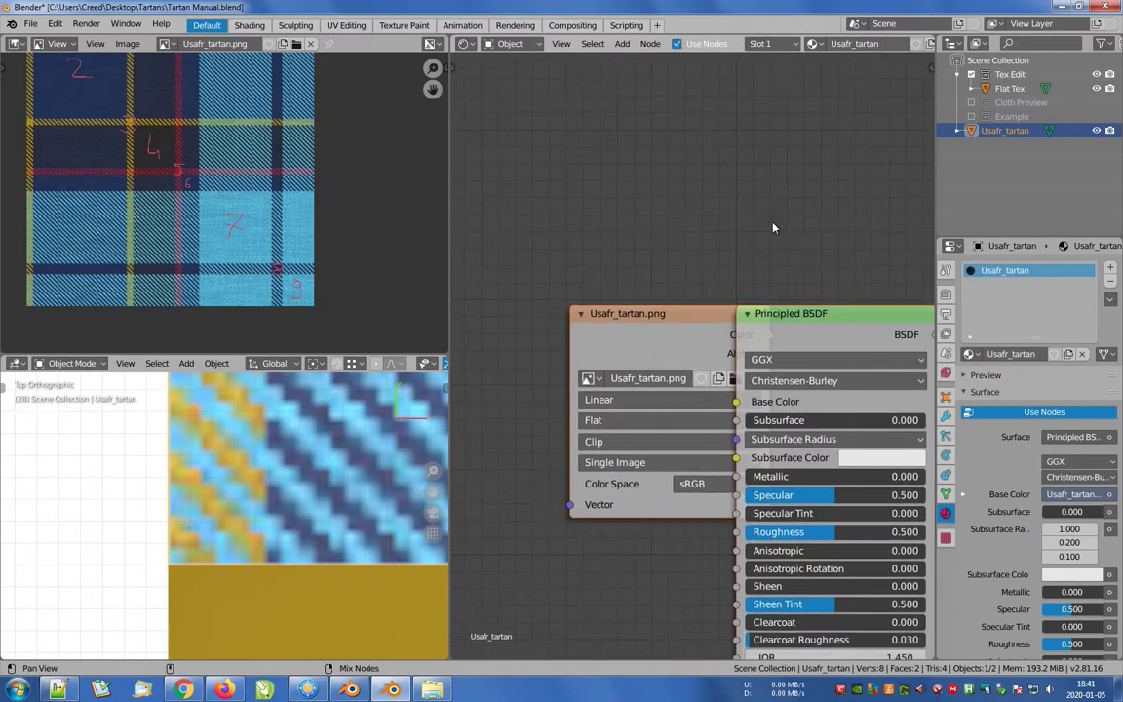
left_click(598, 401)
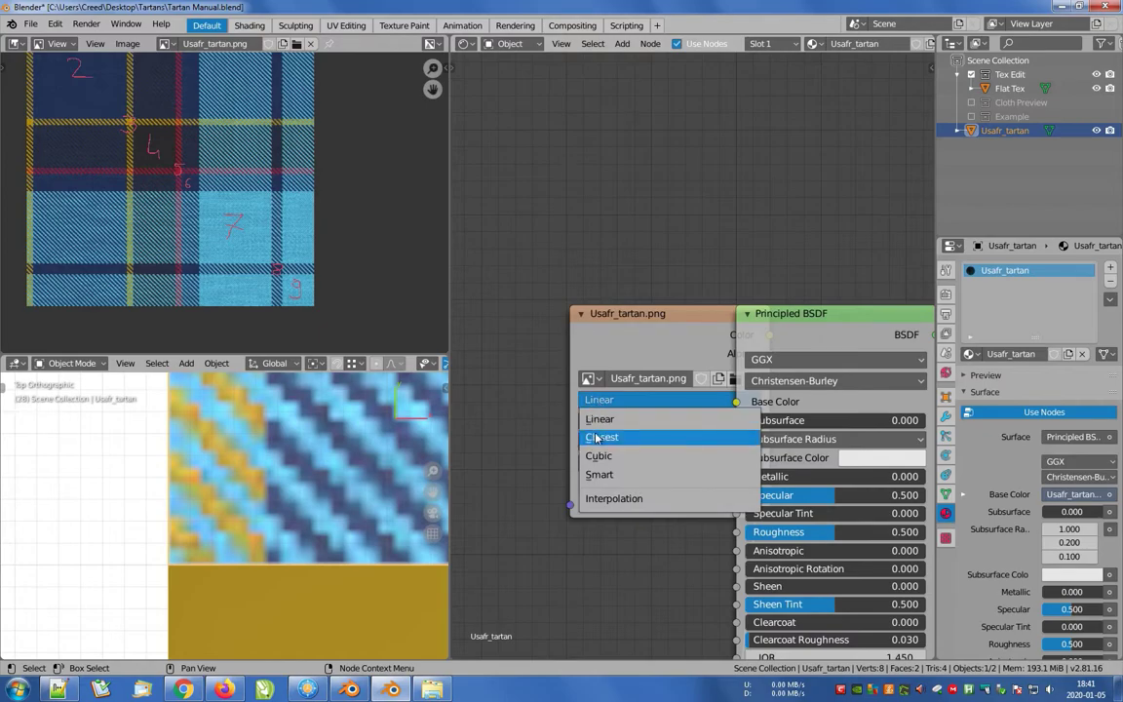
left_click(597, 437)
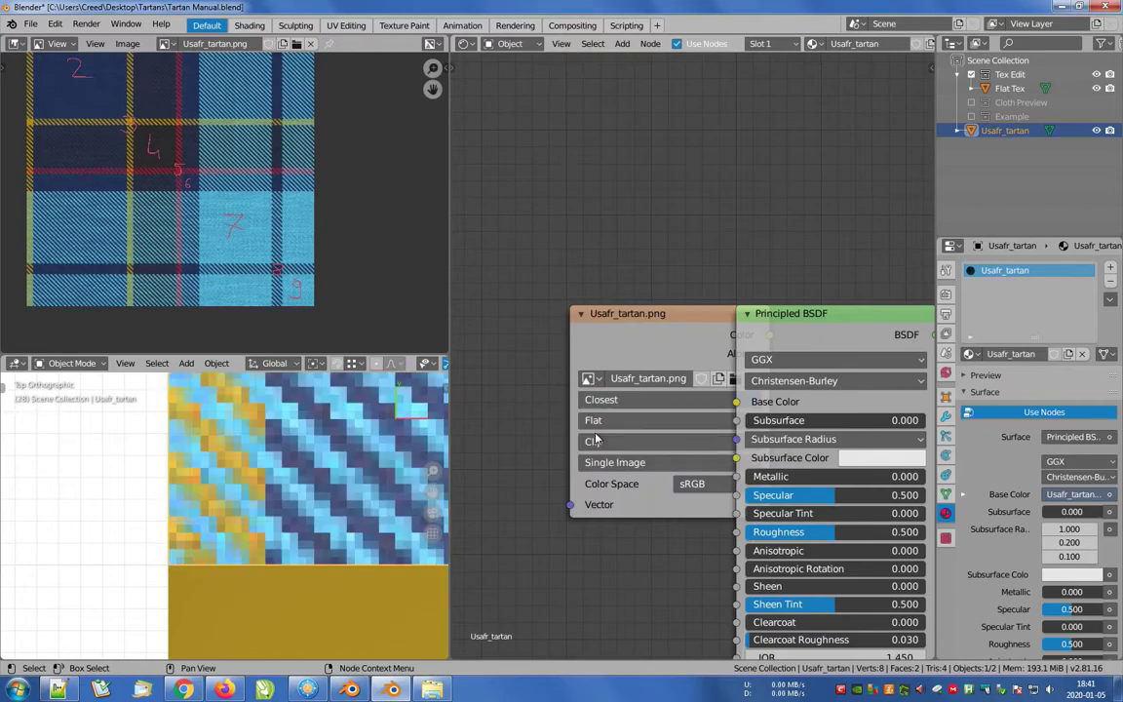
Select the Flat Tex plane and enlarge the 3D viewport vertically, shrinking the reference image view.
left_click(258, 603)
scroll(272, 536, "down", 2)
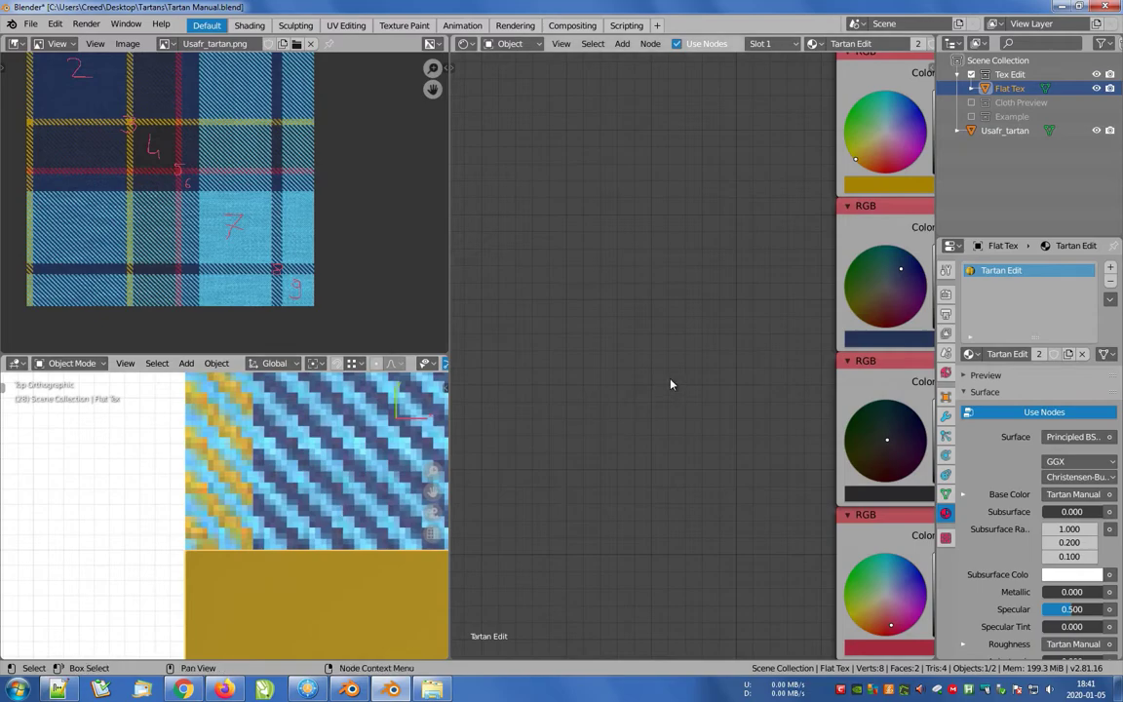
middle_click_drag(693, 244, 554, 438)
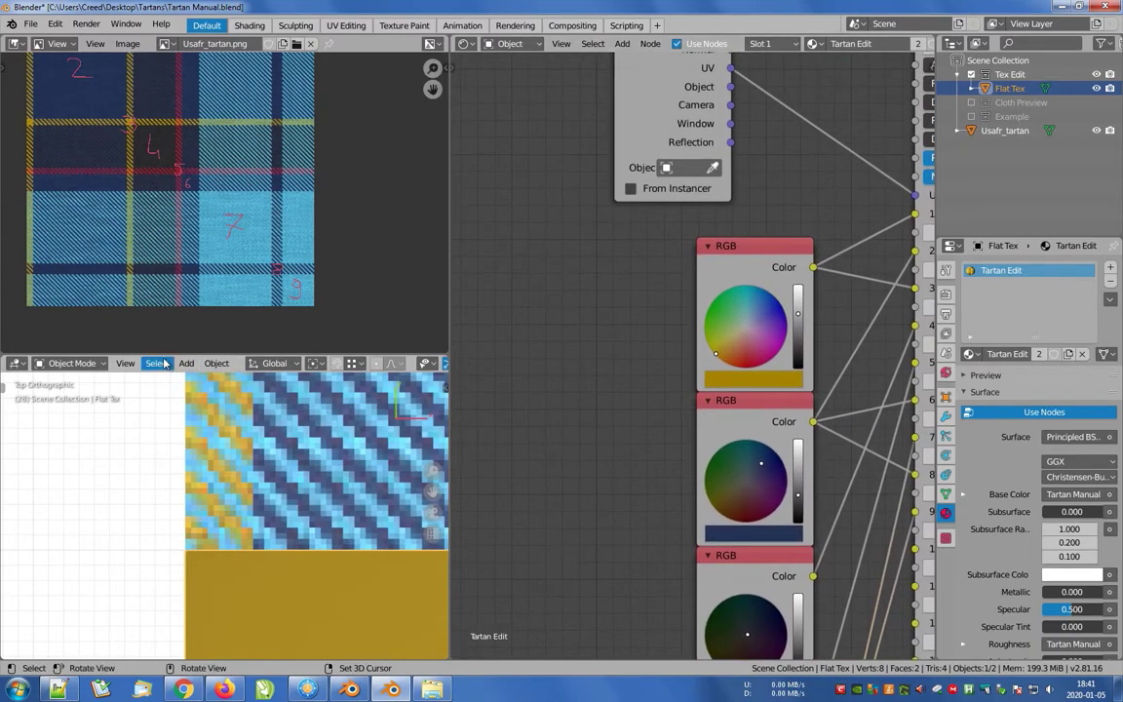
left_click_drag(165, 355, 172, 119)
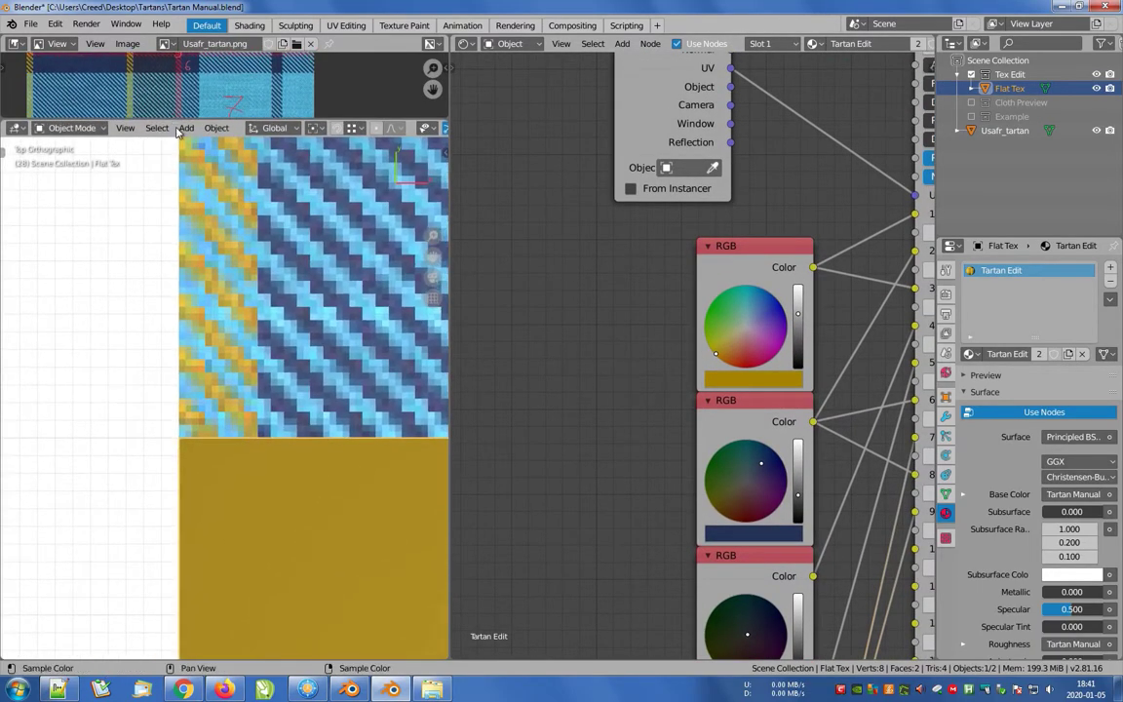
Match the weave size to the reference pixels by setting Tartan Manual's Number Of Threads to 270.
middle_click_drag(644, 283, 817, 471)
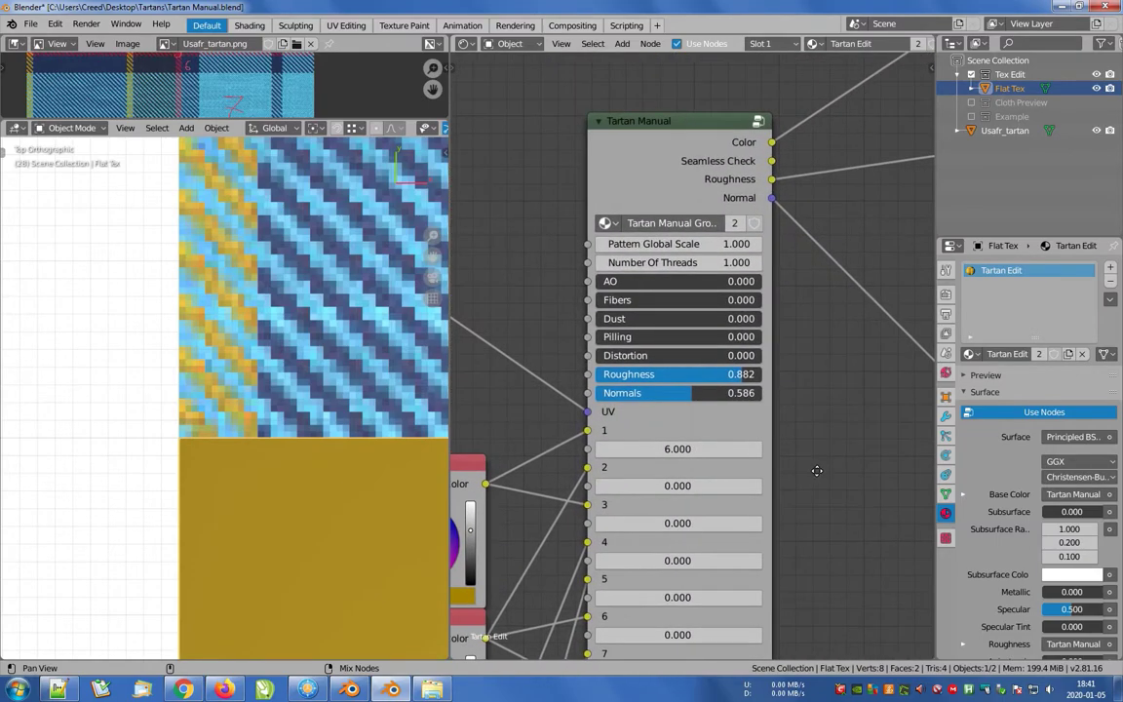
middle_click_drag(819, 357, 819, 380)
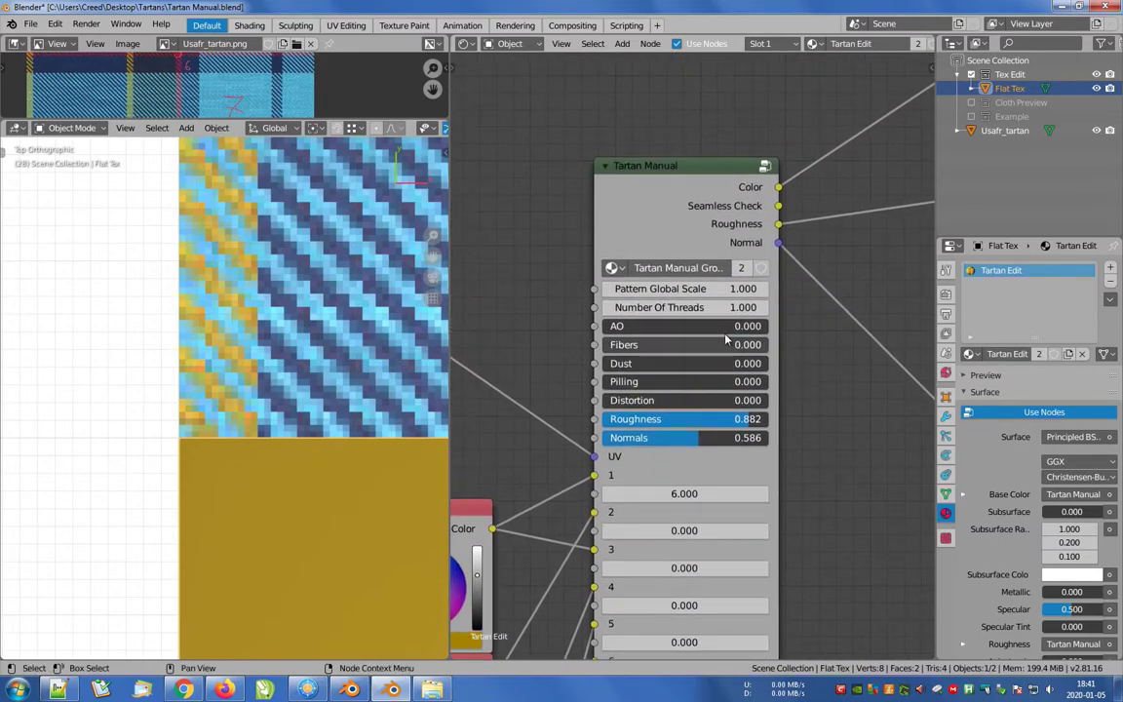
left_click_drag(682, 307, 388, 415)
key("ctrl+z")
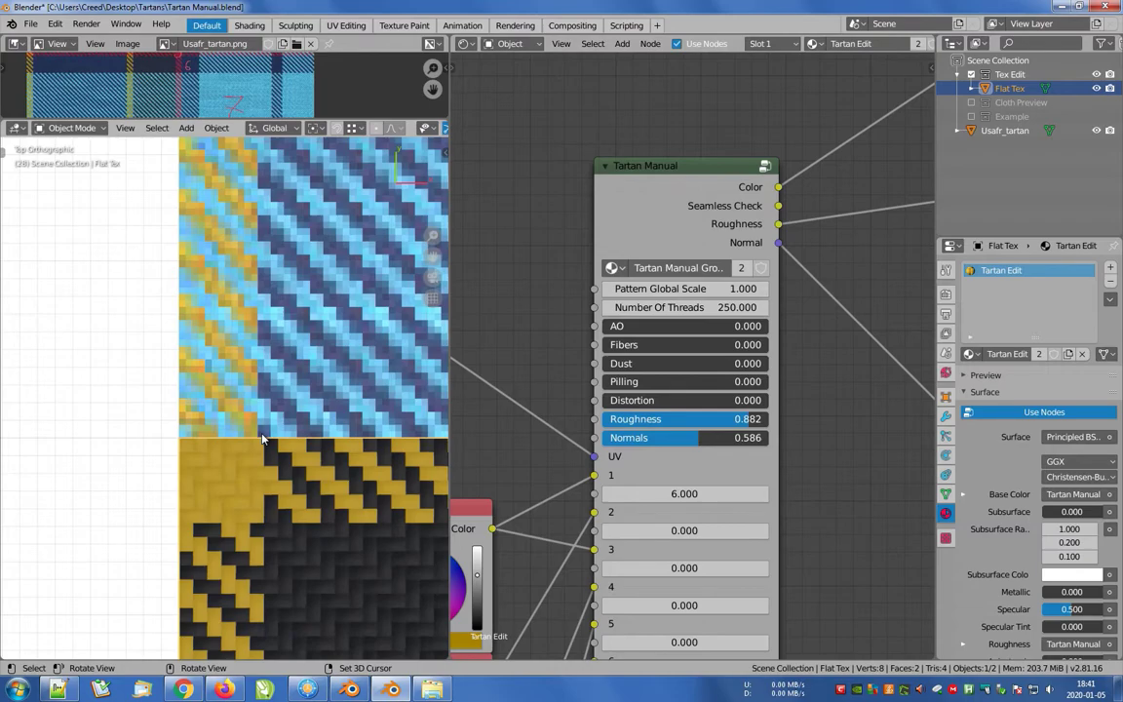
scroll(262, 435, "up", 4)
middle_click_drag(261, 435, 158, 351, "shift")
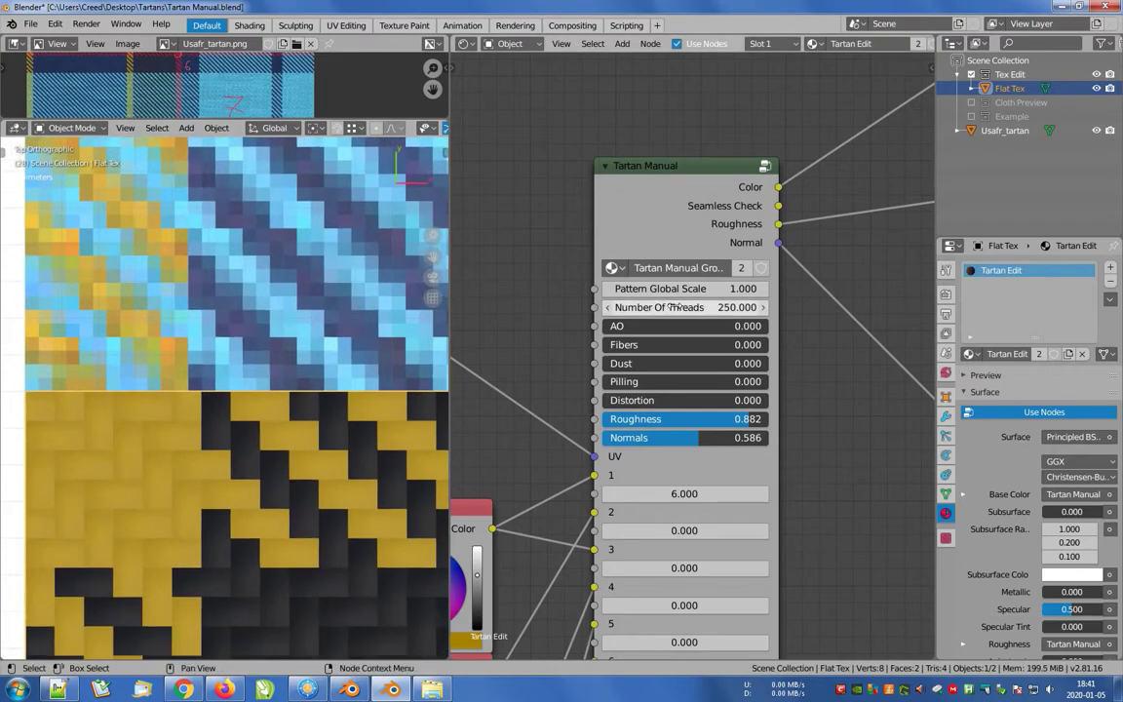
left_click_drag(673, 307, 775, 307)
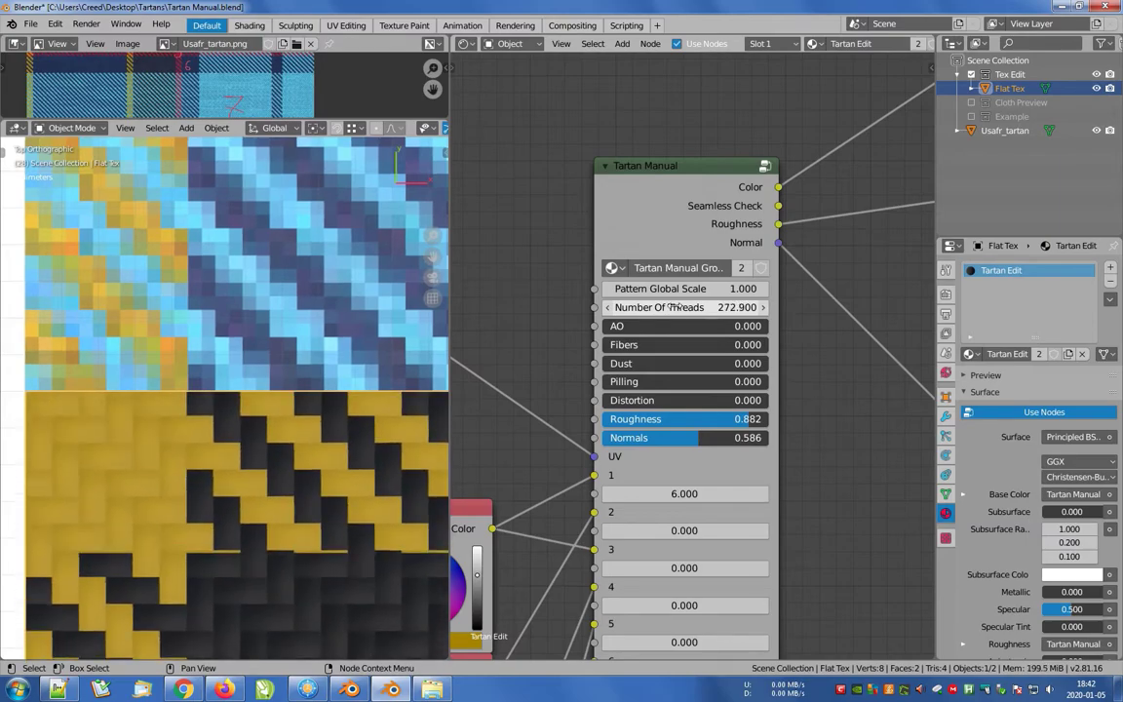
double_click(667, 310)
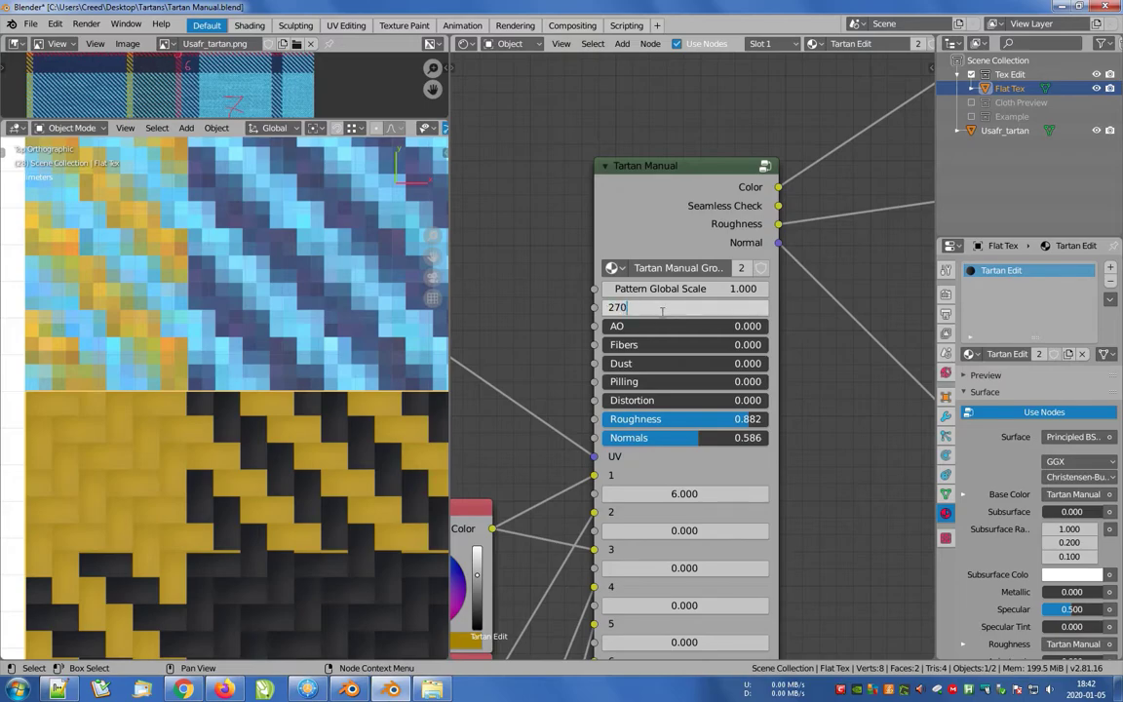
type("270")
key("Return")
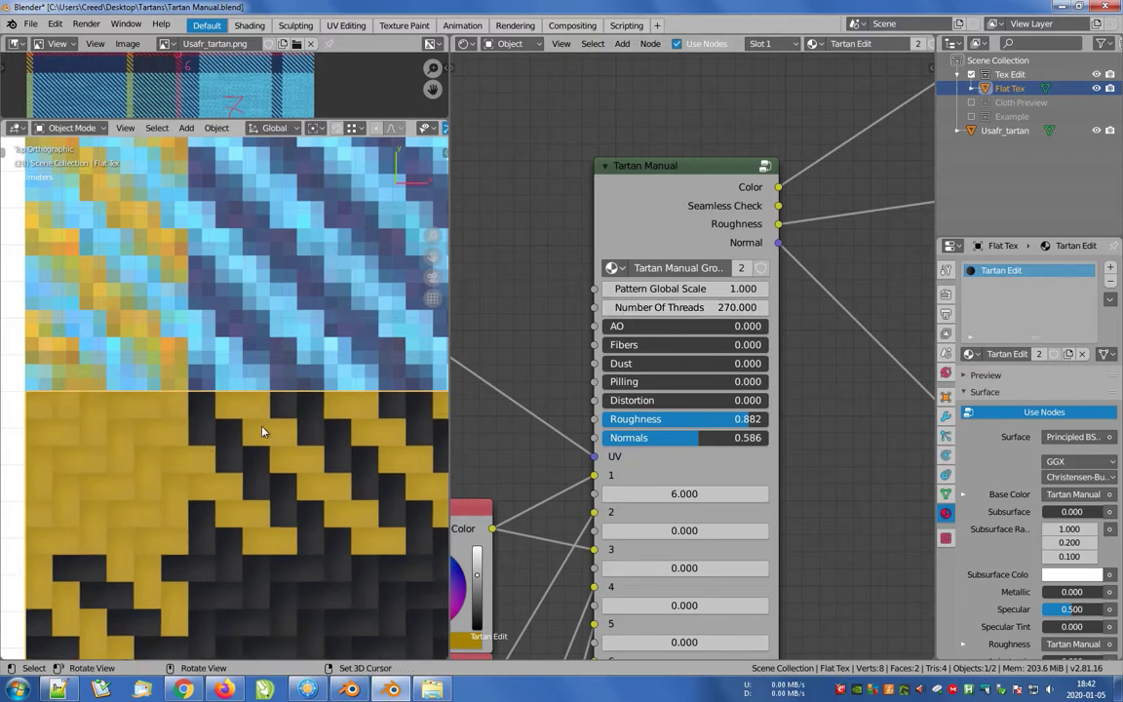
Widen the 3D viewport and set the width of stripe 2 to 87.8, matching the reference's dark blue band.
scroll(297, 424, "down", 6)
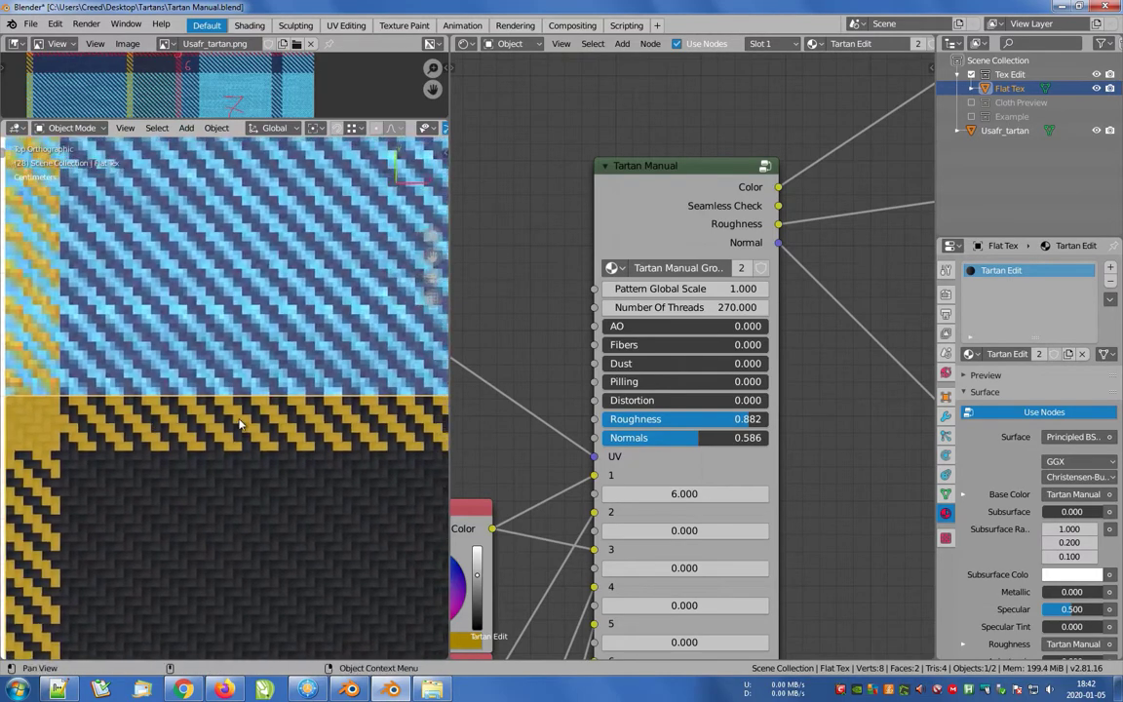
scroll(314, 416, "down", 3)
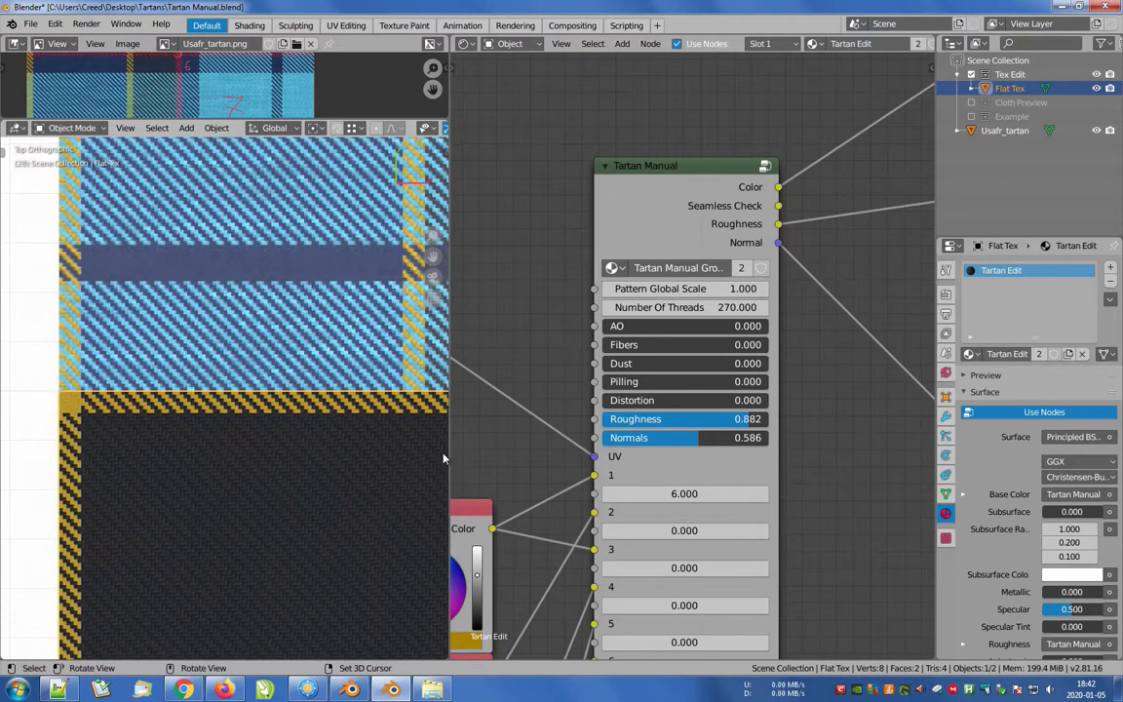
left_click_drag(447, 452, 517, 451)
middle_click_drag(863, 491, 863, 387)
left_click_drag(718, 425, 806, 425)
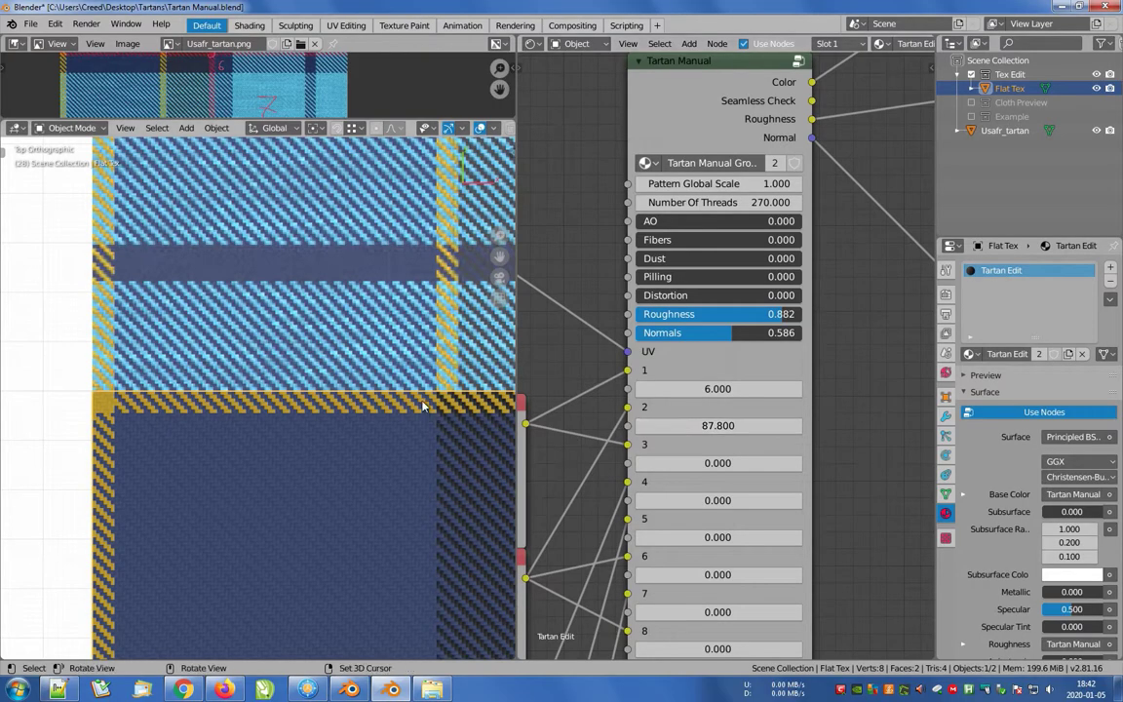
Set the width of stripe 3, the second yellow line, to 6 on the Tartan Manual node.
scroll(420, 429, "up", 8)
scroll(412, 426, "down", 5)
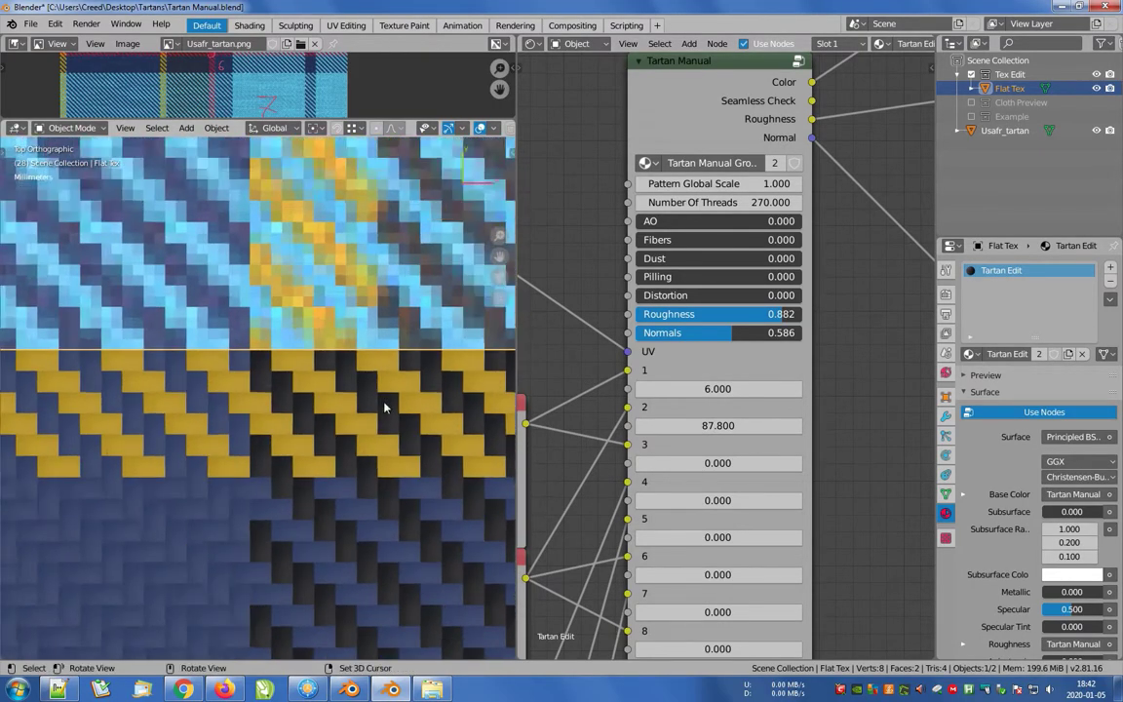
left_click_drag(717, 463, 785, 463)
left_click(694, 462)
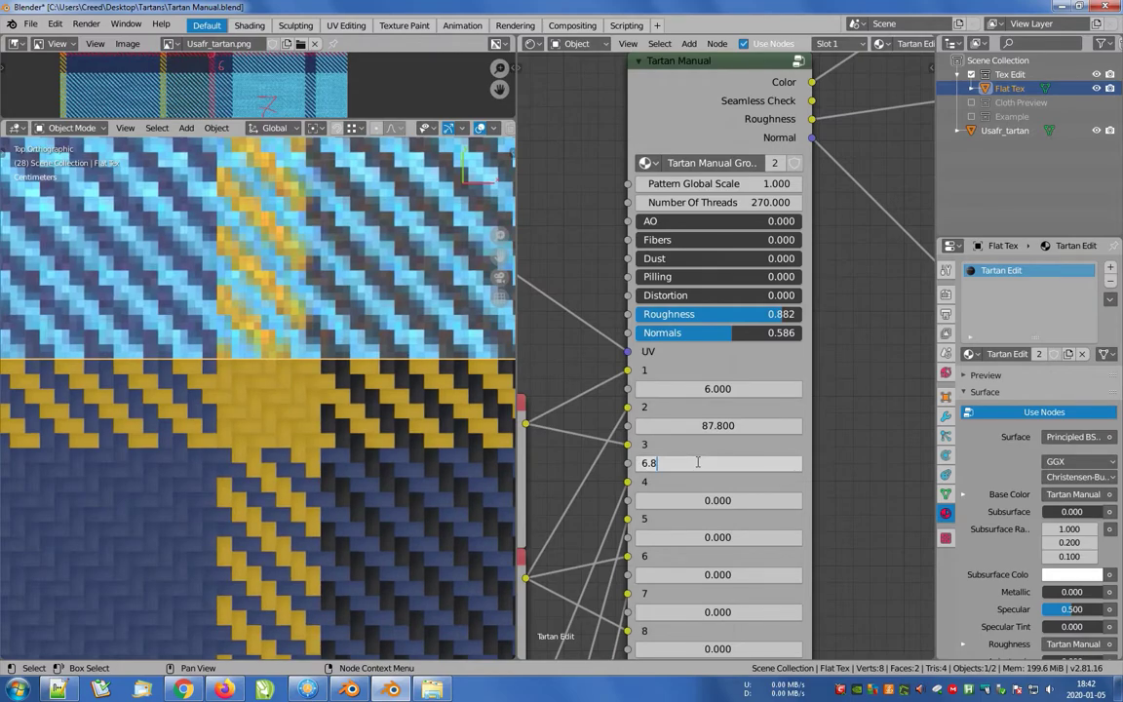
key("Return")
Set the width of stripe 4, the black band, to 40 so it ends at the reference's red line.
scroll(368, 372, "down", 6)
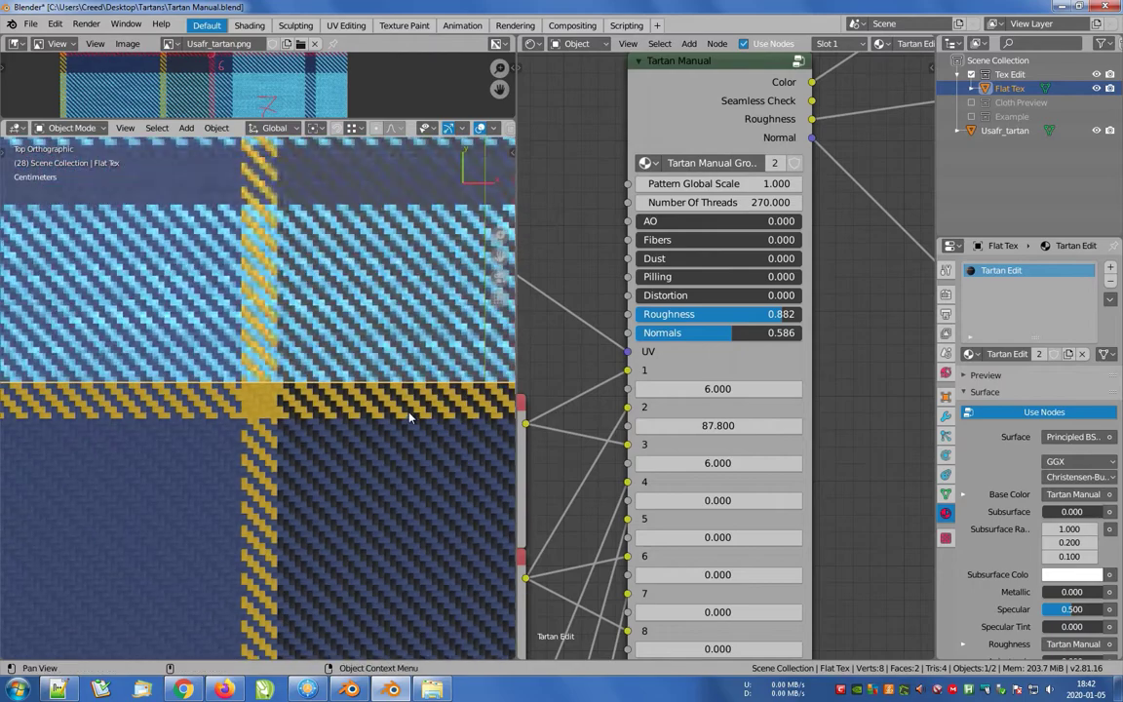
left_click_drag(683, 500, 918, 500)
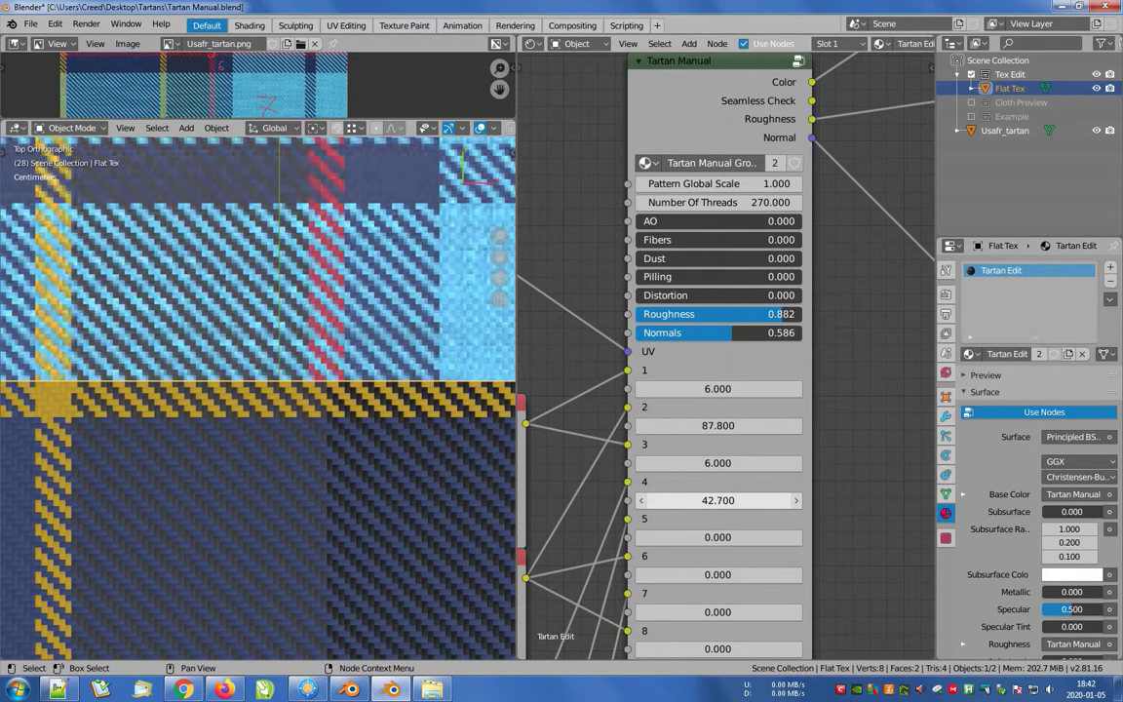
left_click_drag(717, 500, 721, 500)
Set the width of stripe 5, the red line, to 6 on the Tartan Manual node.
scroll(323, 395, "up", 2)
middle_click_drag(391, 402, 257, 399, "shift")
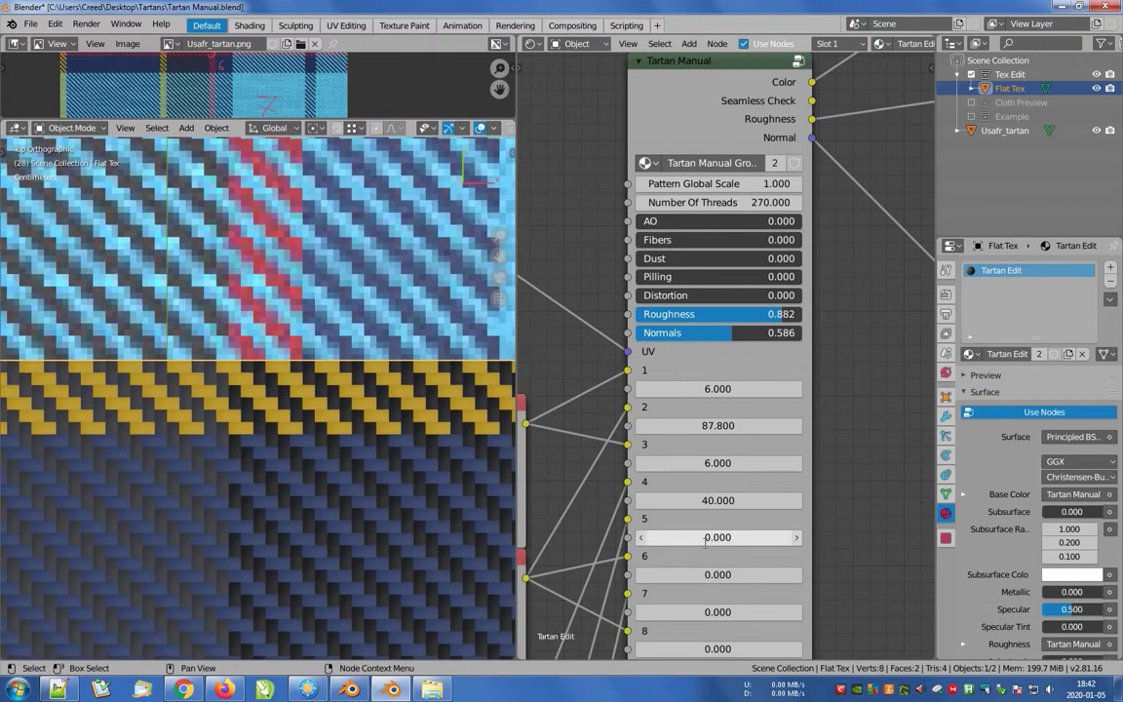
left_click(705, 537)
key("Return")
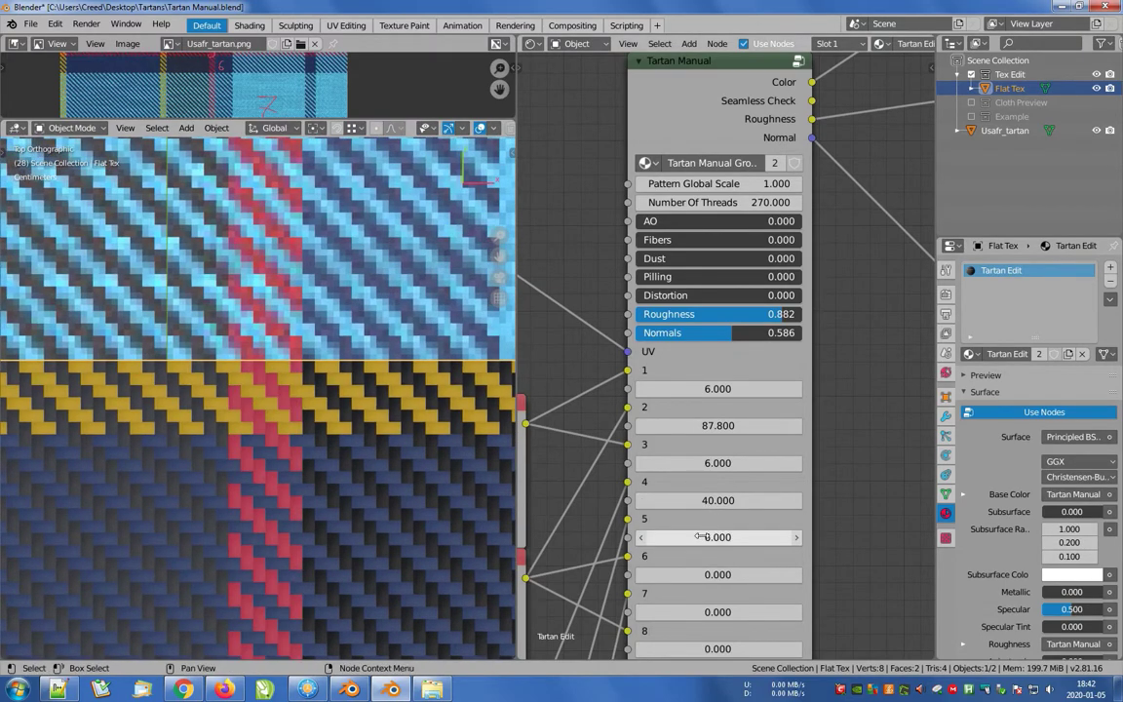
Adjust the width of stripe 6, the dark blue band beside the red line, to 16 to match the reference.
scroll(368, 478, "down", 3)
middle_click_drag(396, 447, 316, 430, "shift")
middle_click_drag(877, 523, 874, 493)
scroll(874, 492, "down", 4, "shift")
left_click_drag(706, 472, 806, 471)
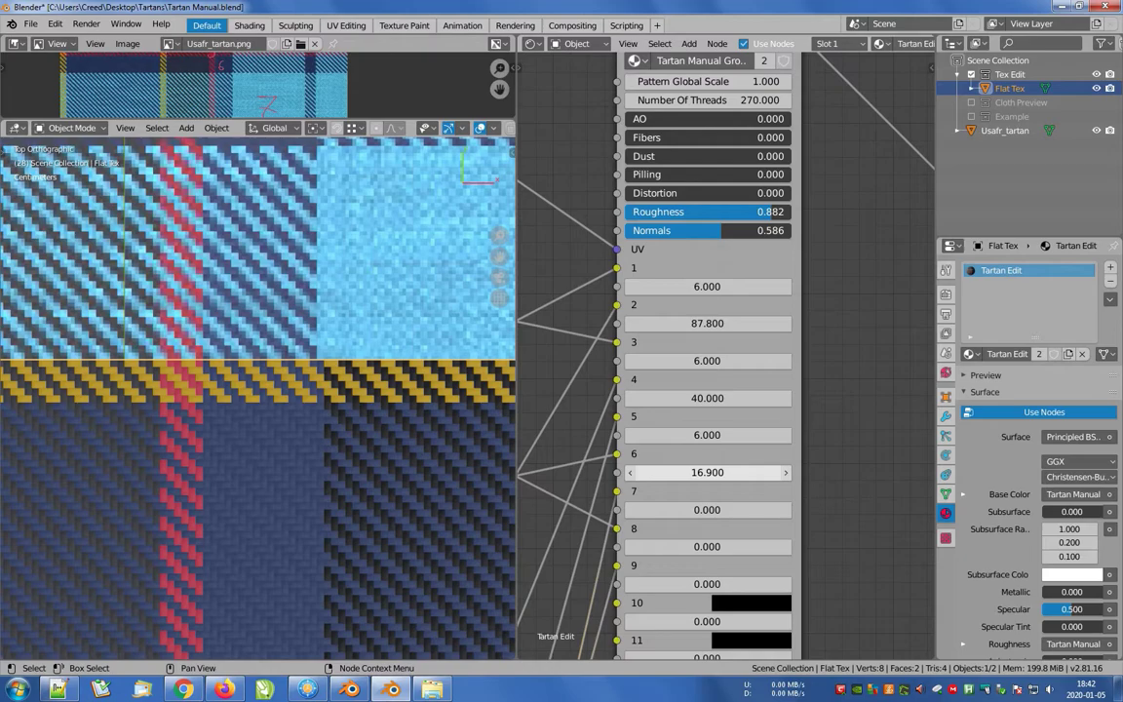
left_click(683, 473)
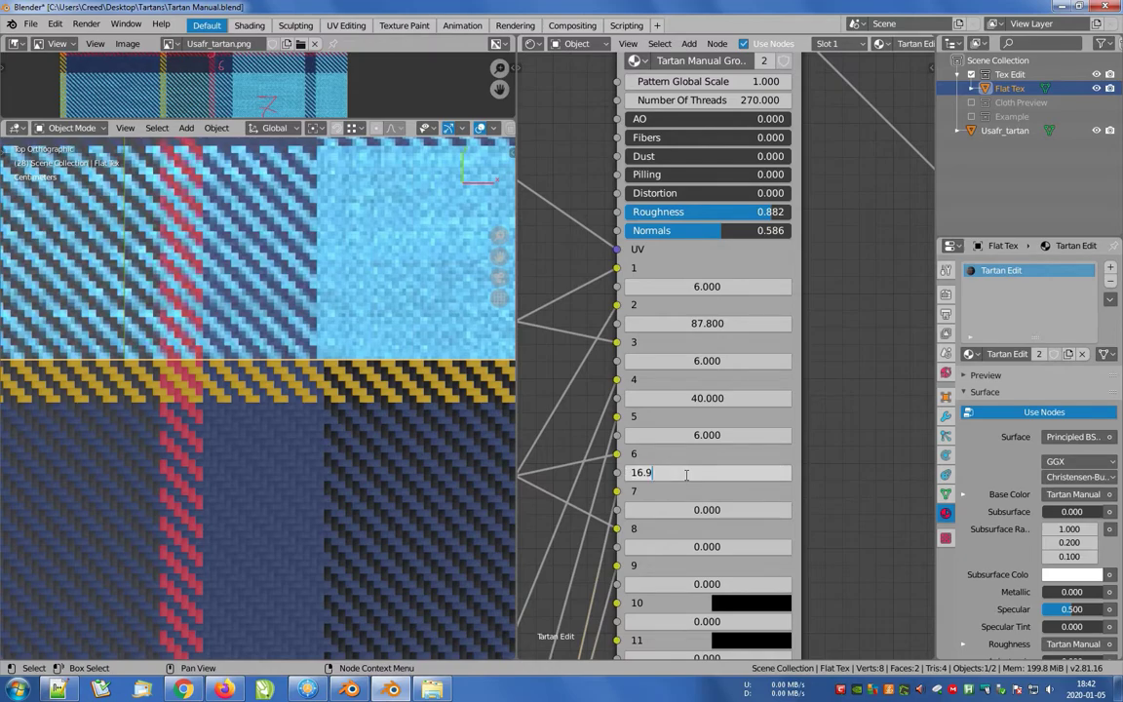
type("14")
key("Return")
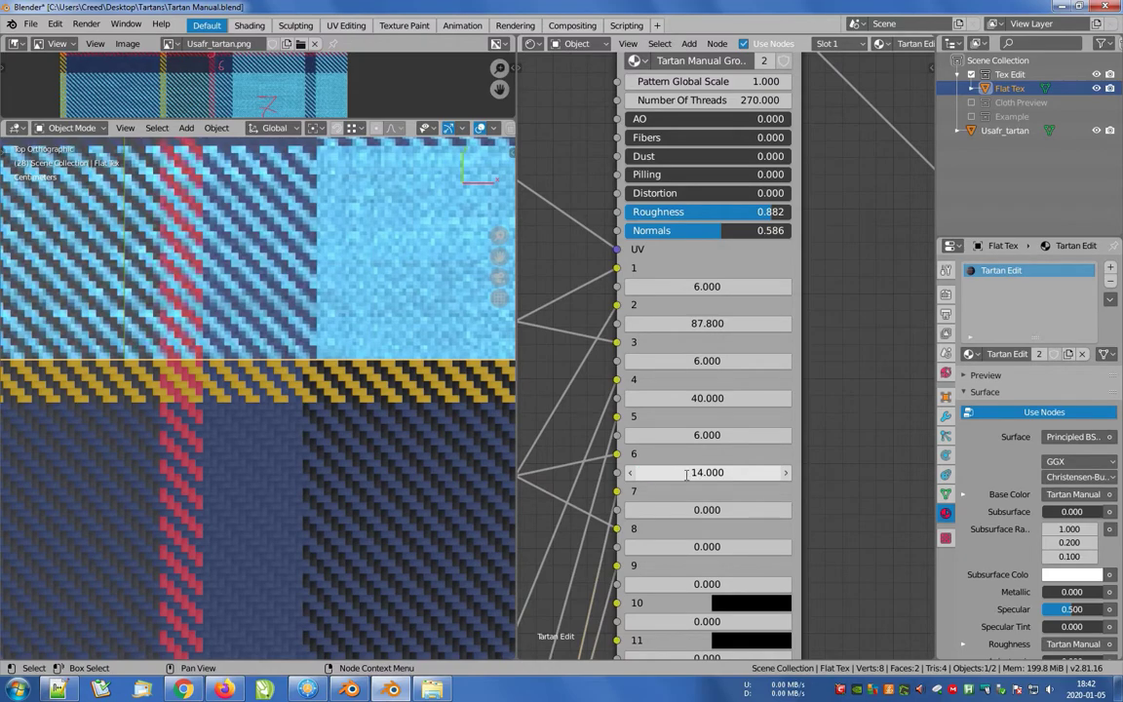
left_click(687, 473)
key("Return")
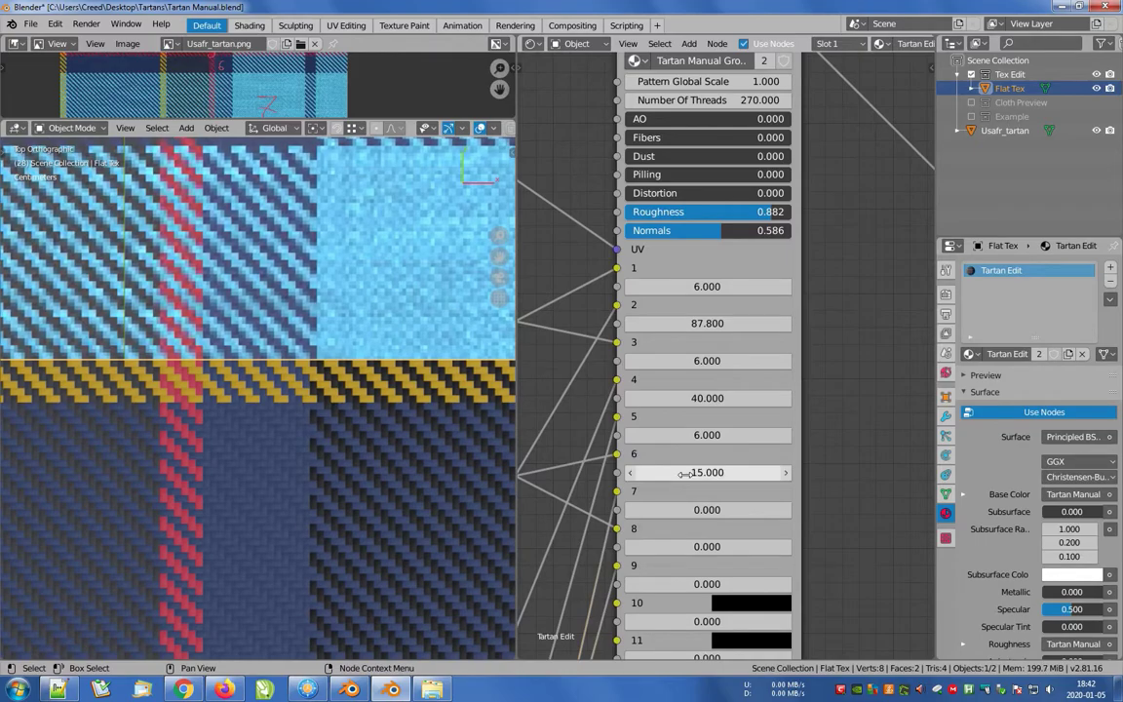
left_click(686, 473)
key("Return")
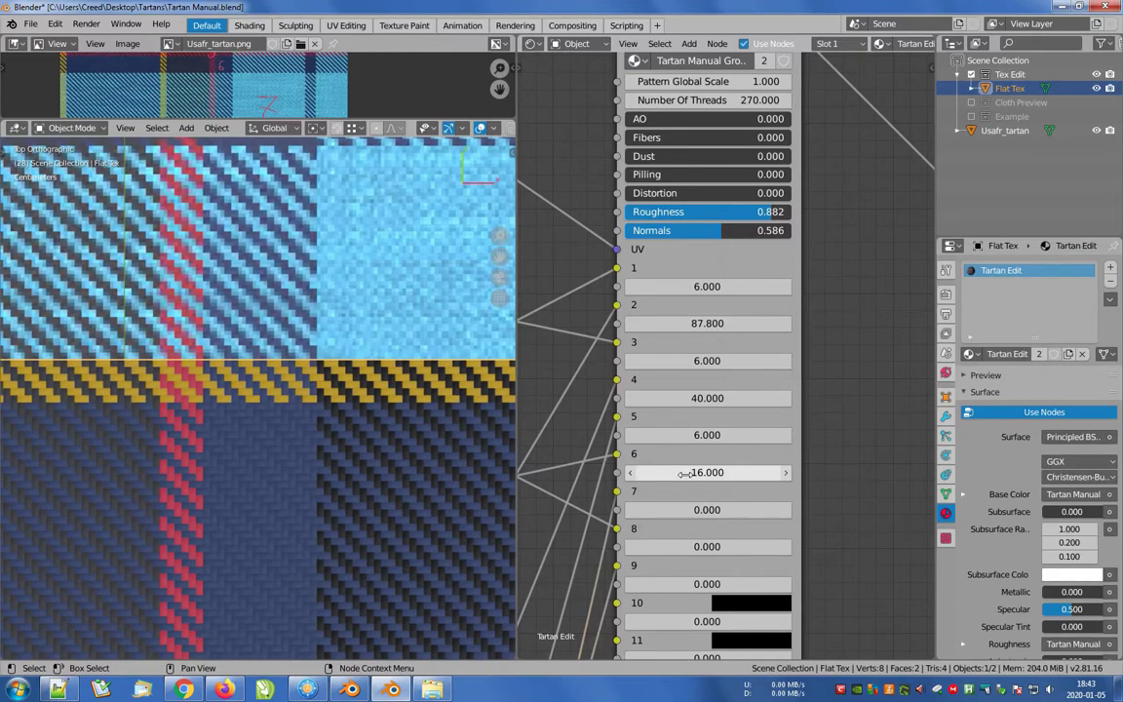
Set the width of stripe 7, the wide light blue band, to 68.19 to match the reference.
scroll(328, 462, "down", 3)
middle_click_drag(469, 469, 276, 441, "shift")
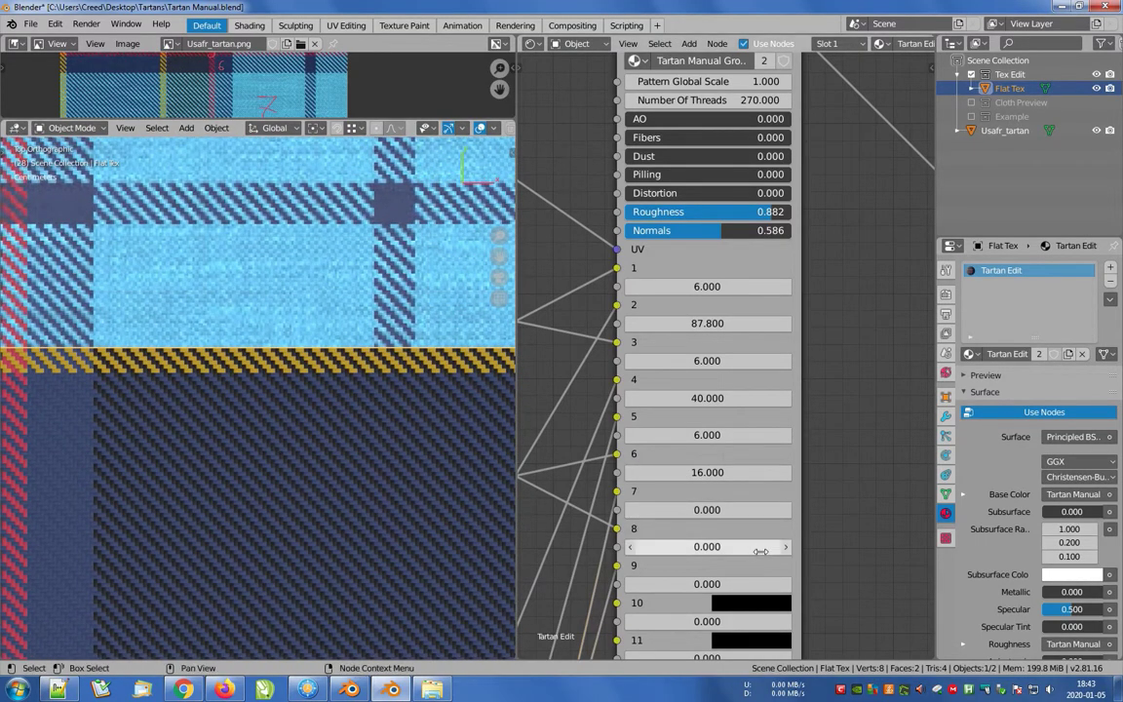
left_click_drag(708, 509, 821, 510)
Set the width of stripe 8, the narrow dark blue band, to 9.78 to match the reference.
middle_click_drag(836, 542, 834, 498)
left_click_drag(705, 503, 746, 503)
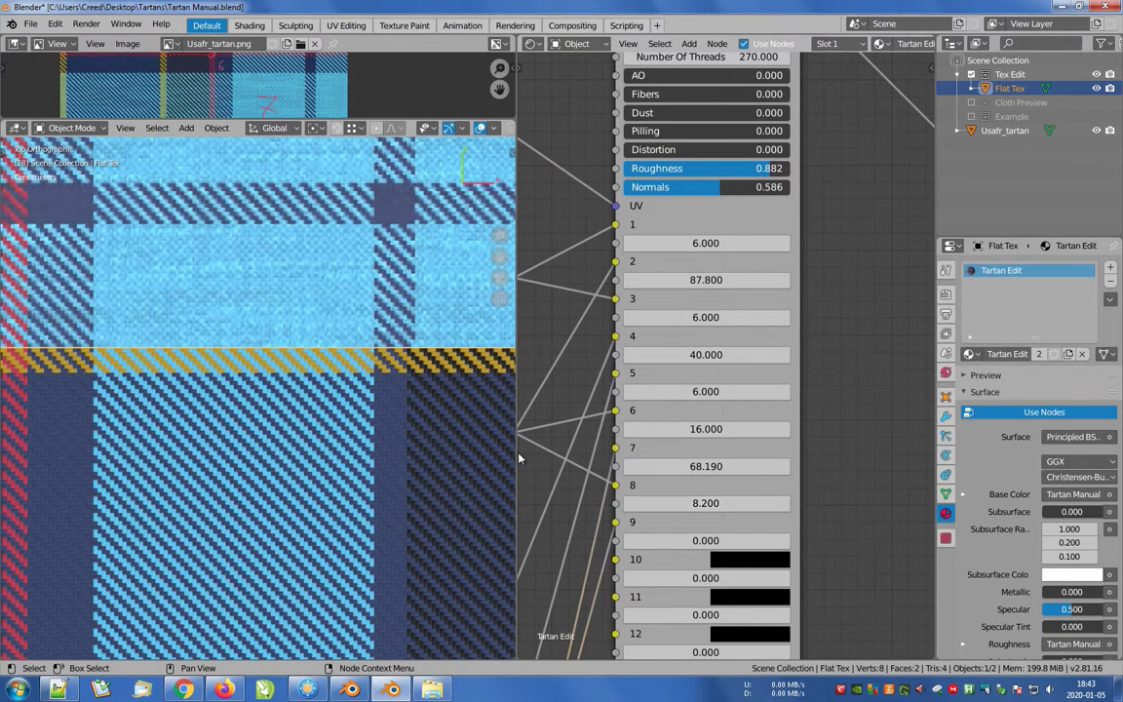
scroll(356, 319, "up", 8)
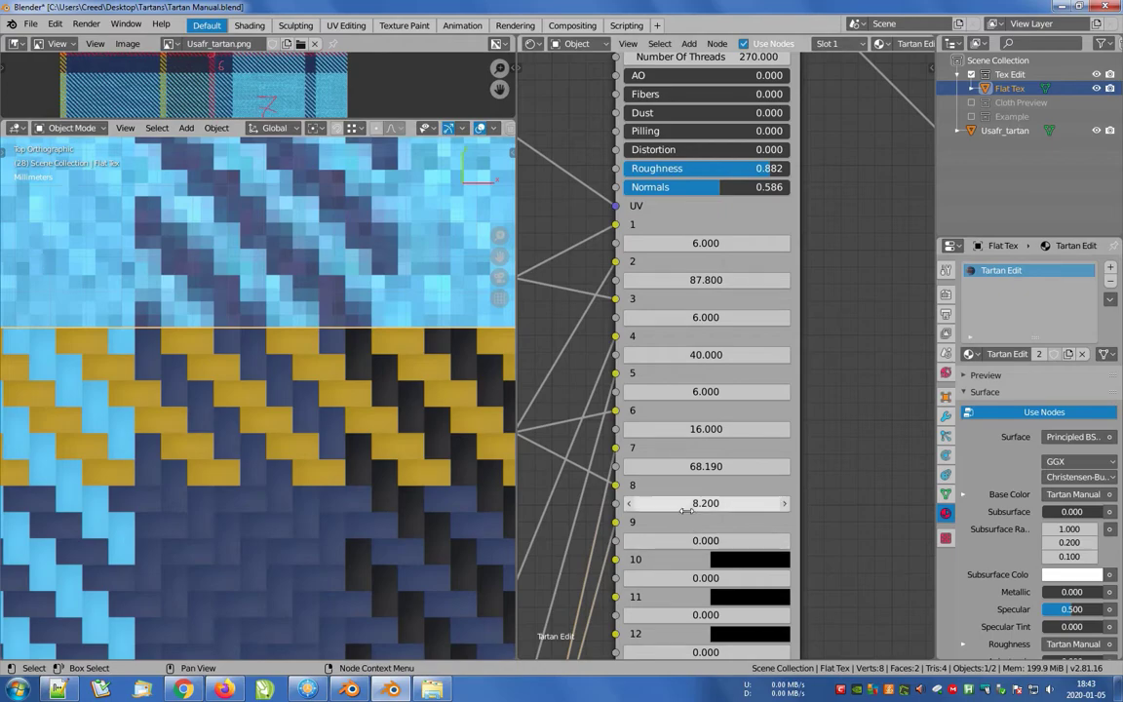
left_click_drag(682, 503, 696, 503)
scroll(380, 507, "down", 6)
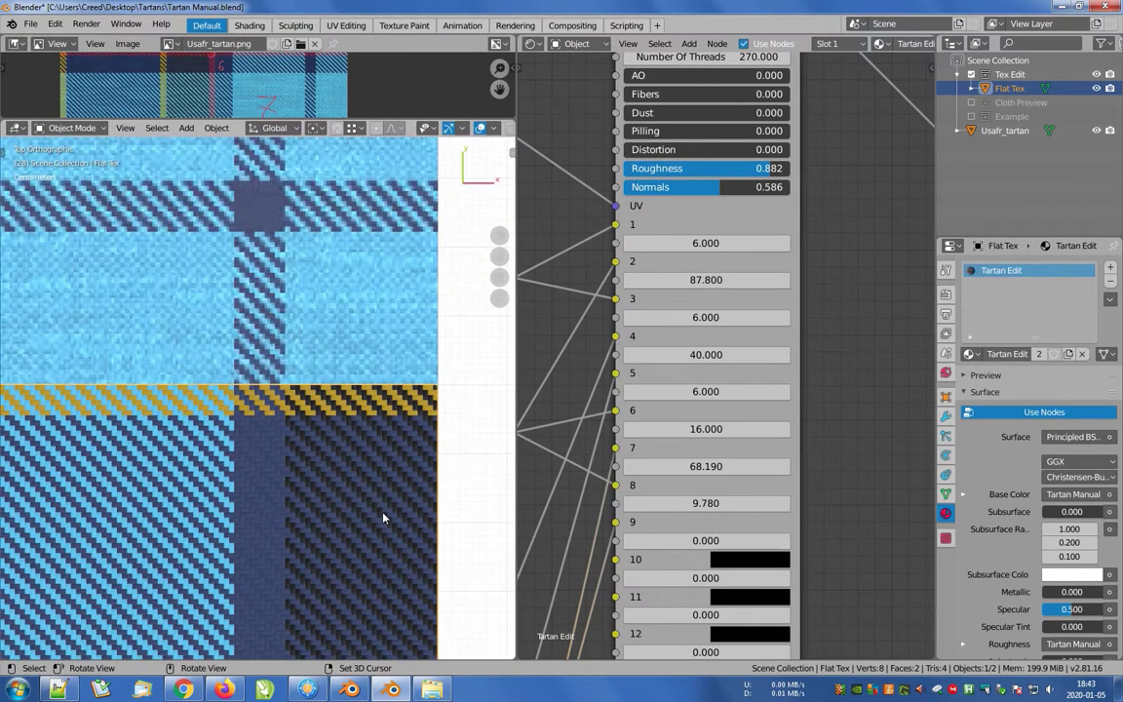
Set the width of stripe 9, the last light blue band at the cloth's edge, to 35.3 to match the reference.
middle_click_drag(383, 512, 356, 433, "shift")
middle_click_drag(849, 510, 846, 458)
left_click_drag(648, 486, 995, 486)
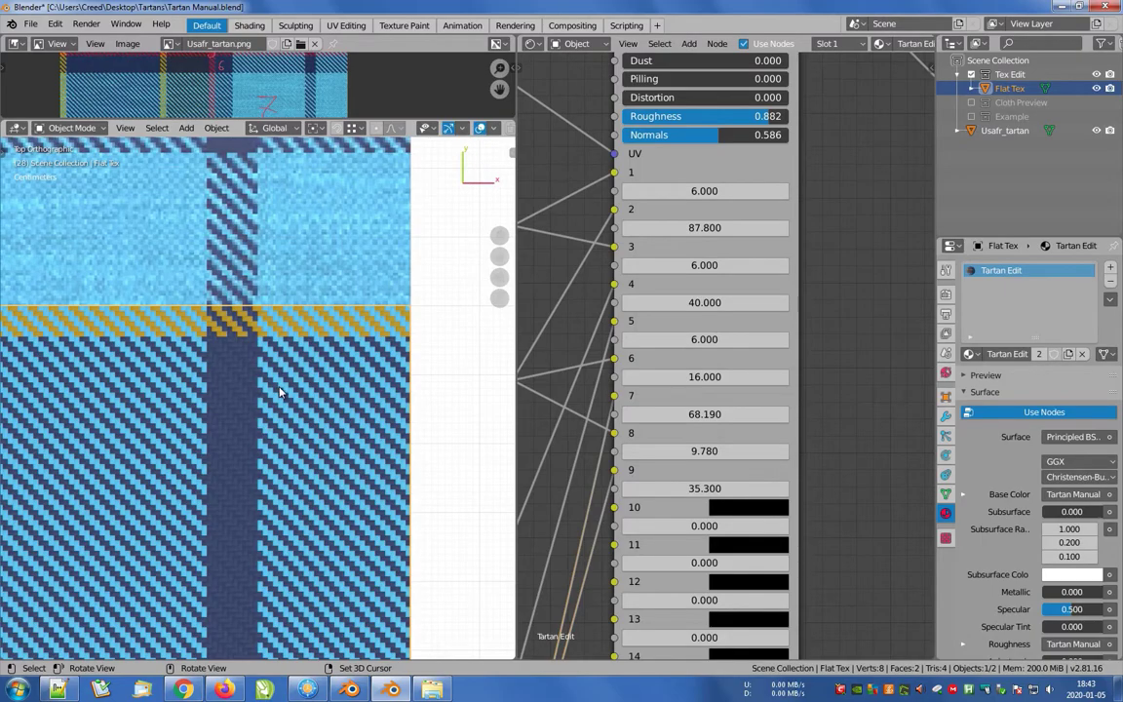
scroll(280, 392, "down", 3)
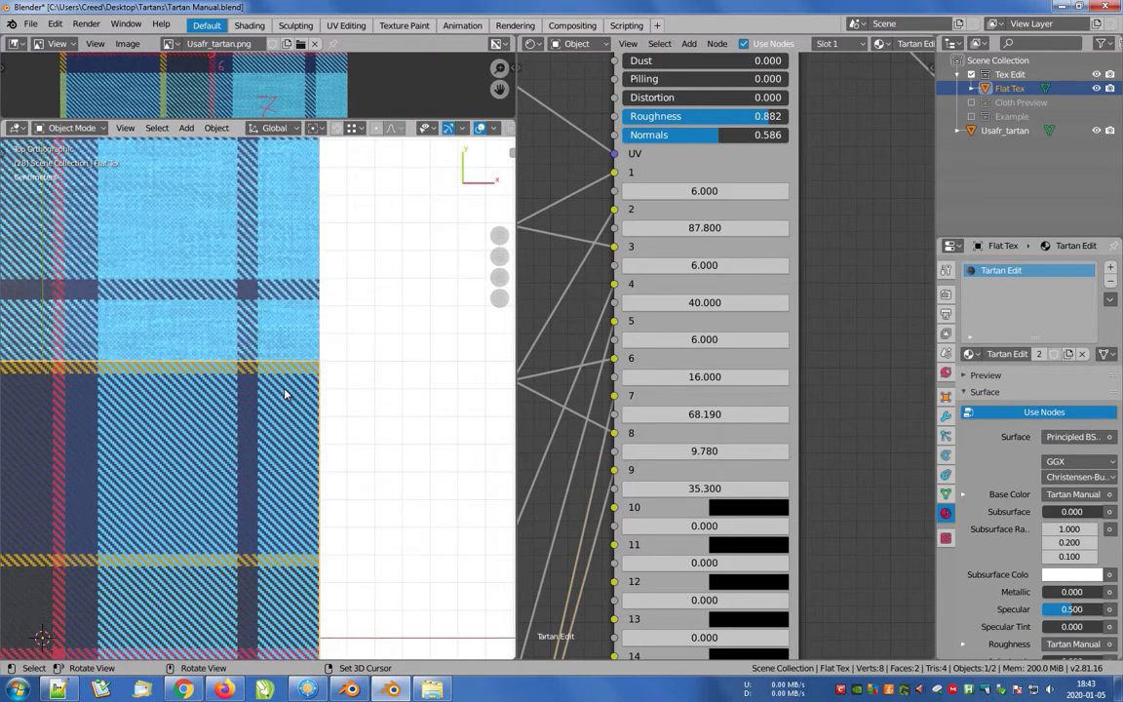
scroll(285, 394, "down", 2)
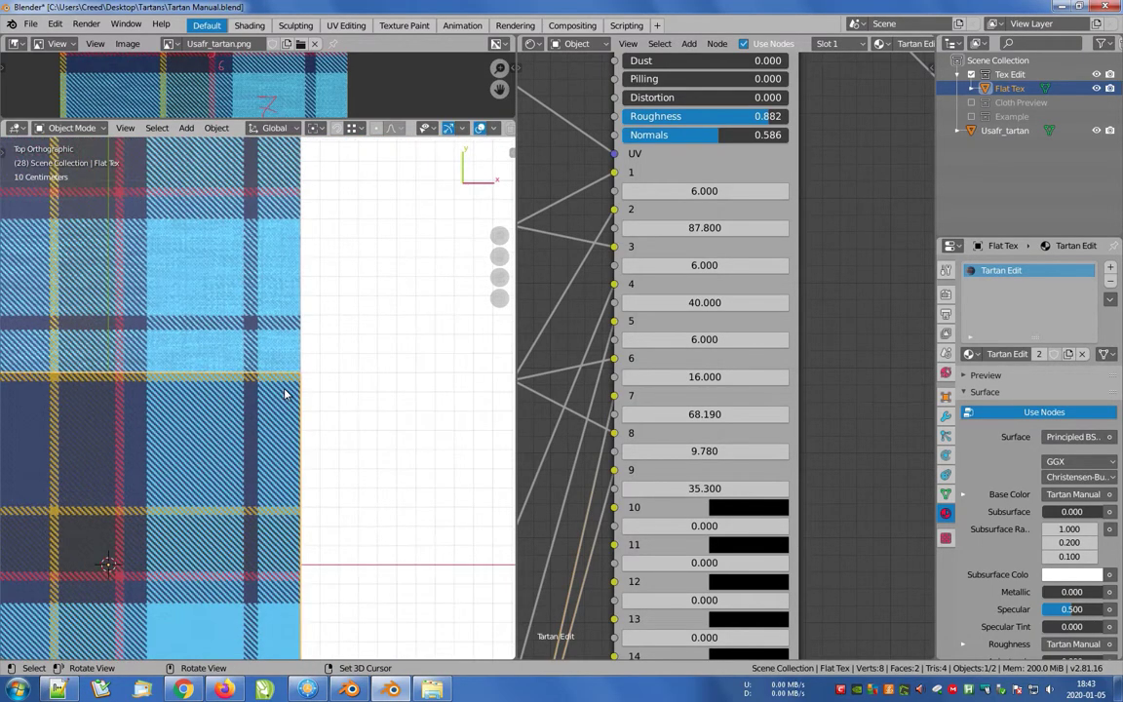
scroll(285, 394, "down", 4)
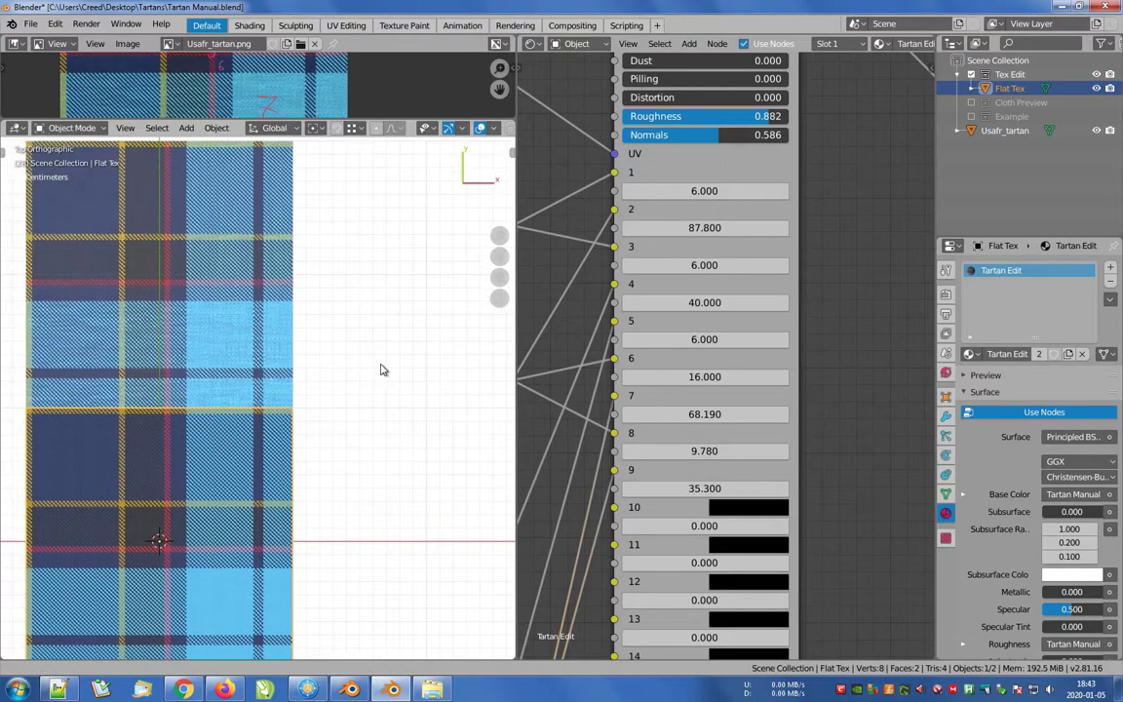
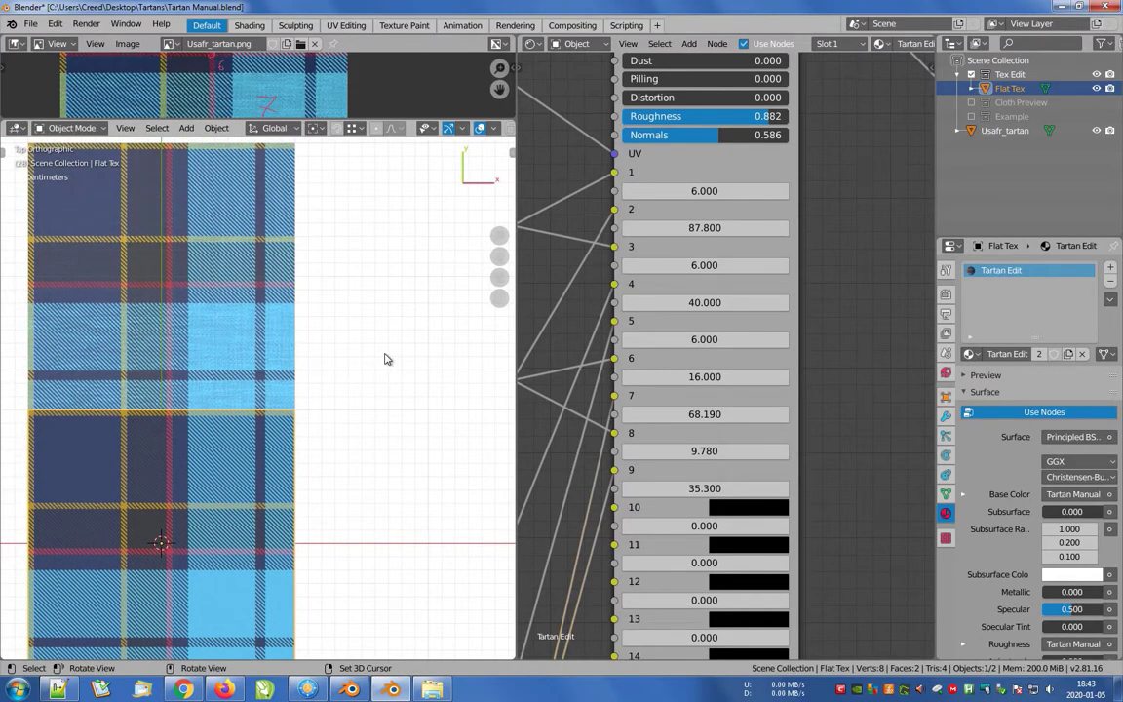
Swap the Tex Edit collection for the Cloth Preview collection and hide the Usafr_tartan reference plane.
middle_click_drag(377, 351, 341, 391)
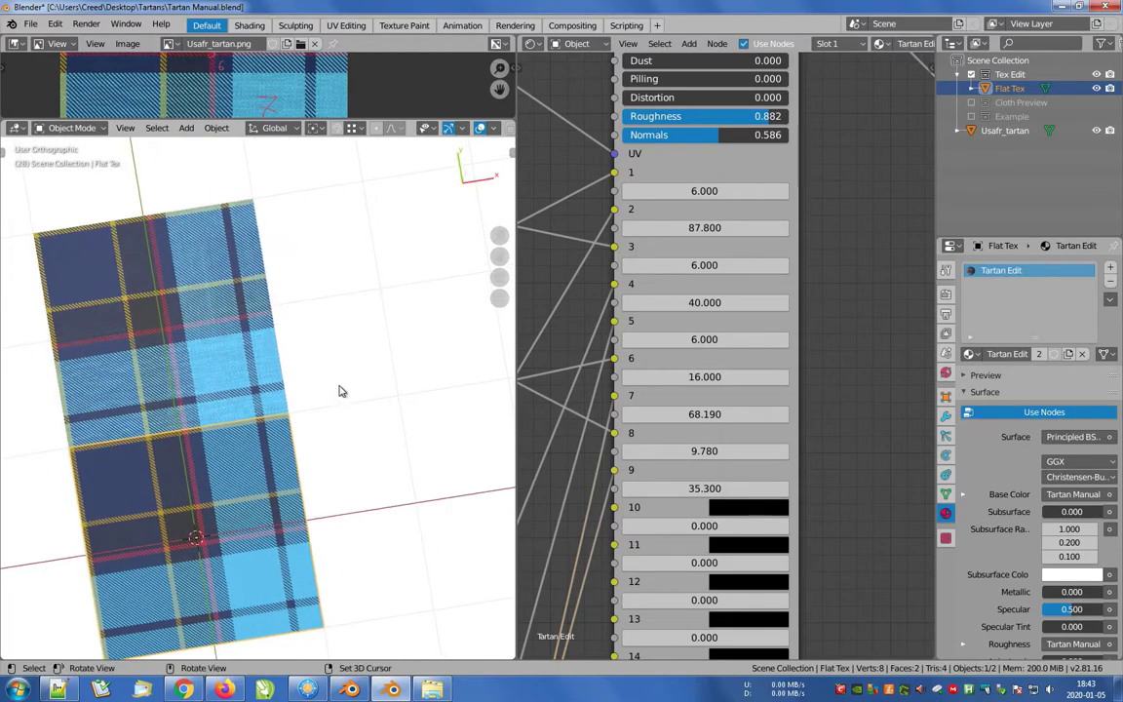
left_click(971, 75)
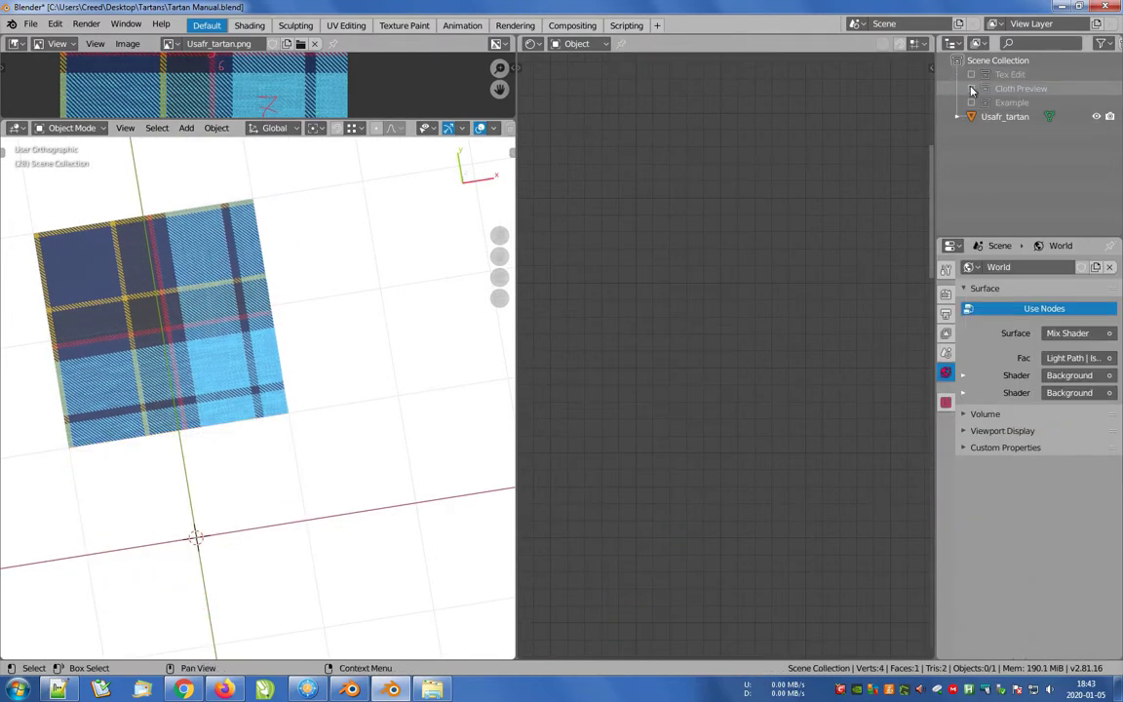
left_click(971, 89)
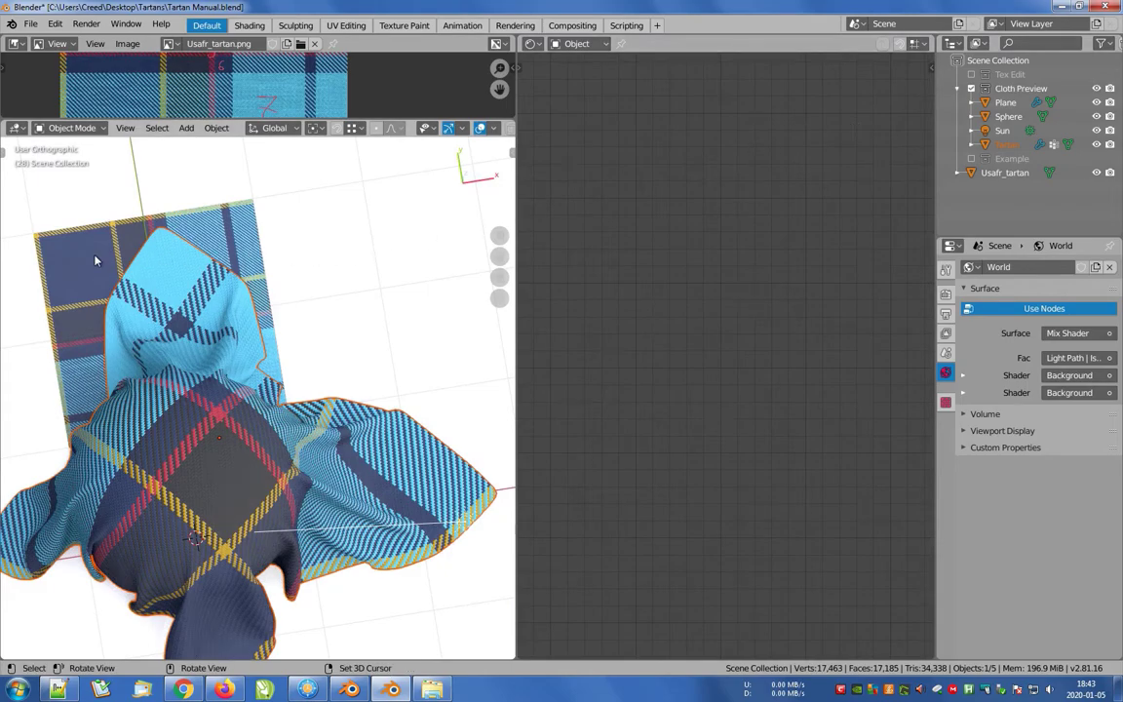
left_click(96, 260)
key("h")
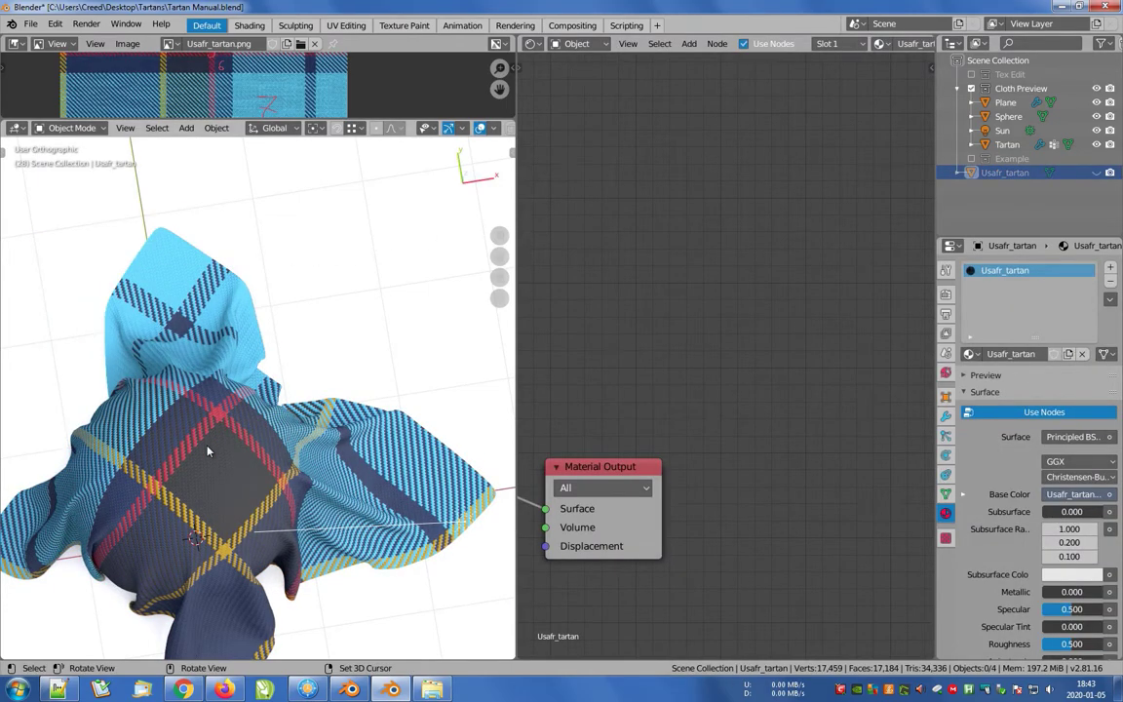
Set the Pattern Global Scale to 5 on the Tartan Manual node of the draped Tartan cloth.
left_click(258, 482)
scroll(261, 474, "up", 3)
middle_click_drag(744, 141, 768, 422)
left_click(725, 266)
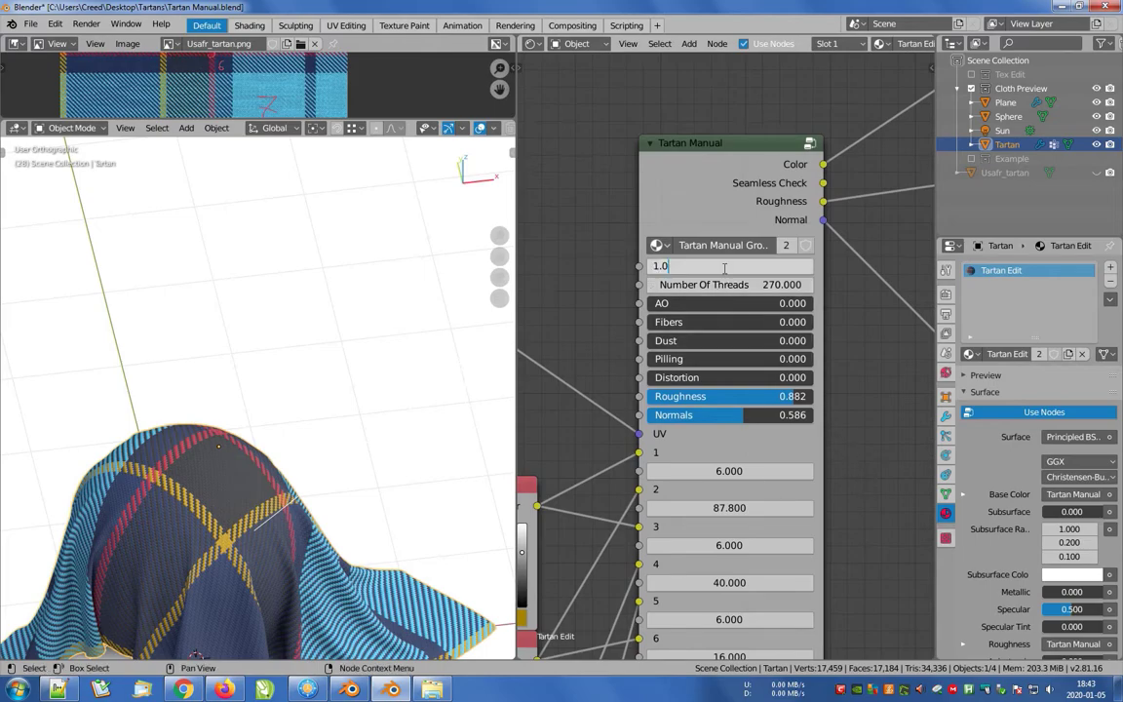
type("5")
key("Return")
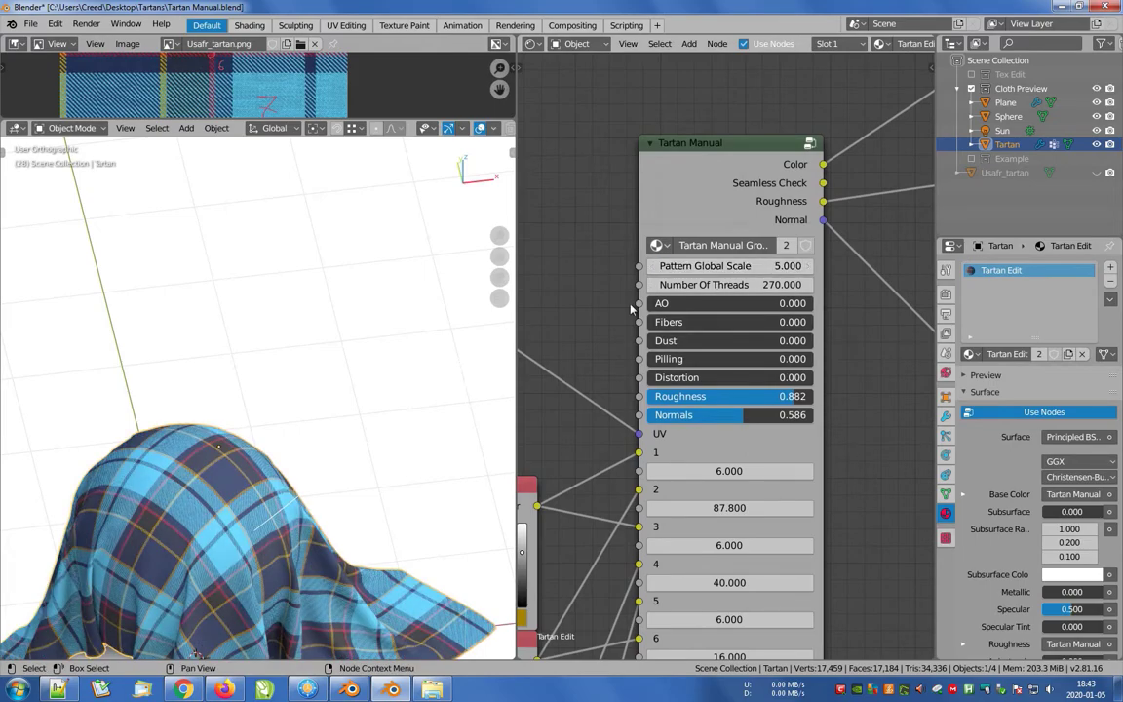
Set AO to 0.778 and Fibers to 0.643 on the Tartan Manual node, judging the effect on the individual threads.
middle_click_drag(249, 525, 295, 538)
middle_click_drag(225, 569, 228, 432, "shift")
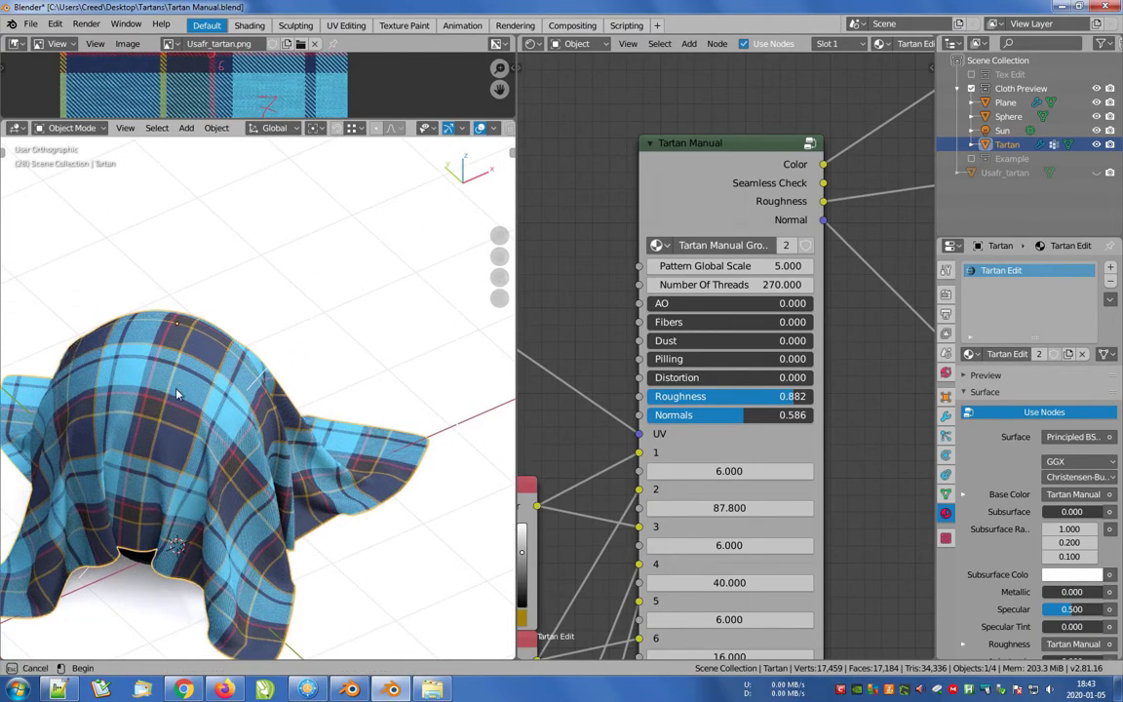
scroll(283, 429, "up", 10)
scroll(238, 471, "up", 3)
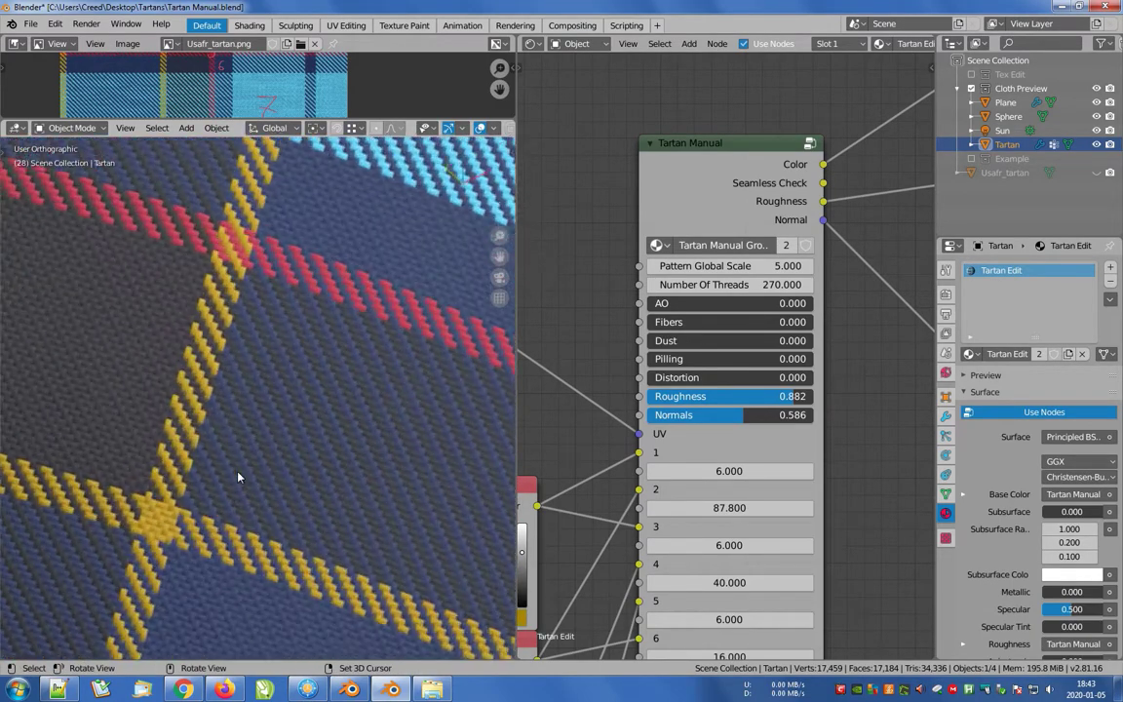
scroll(148, 556, "up", 2)
scroll(148, 555, "up", 3)
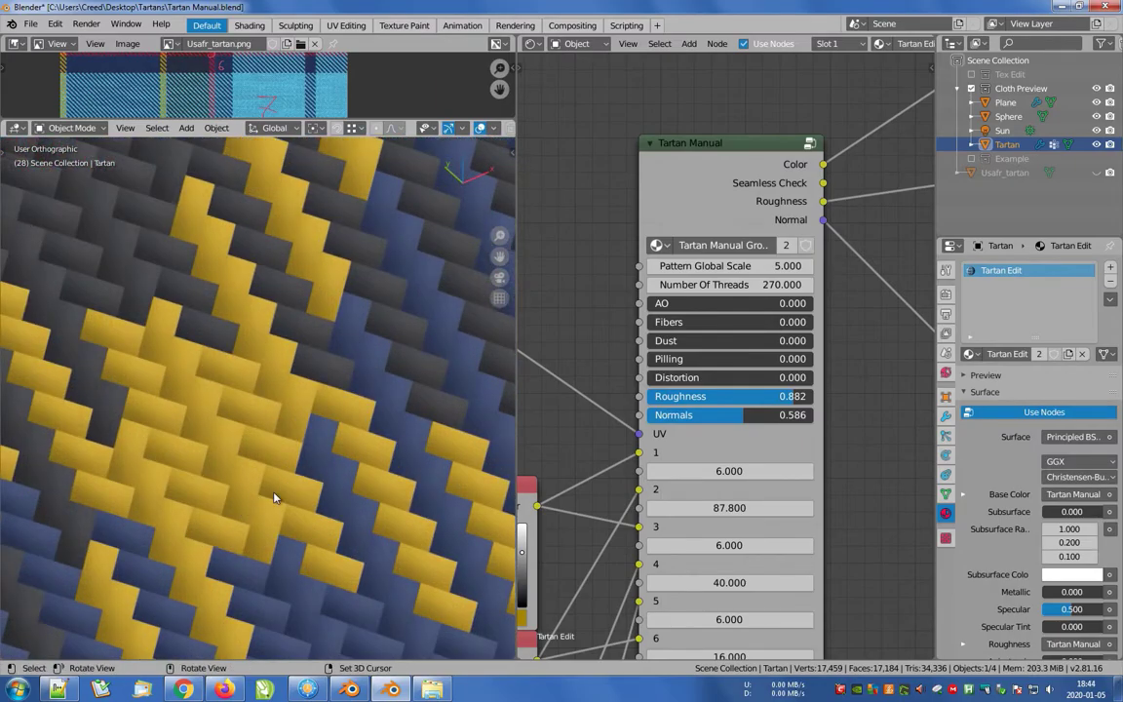
scroll(271, 495, "up", 2)
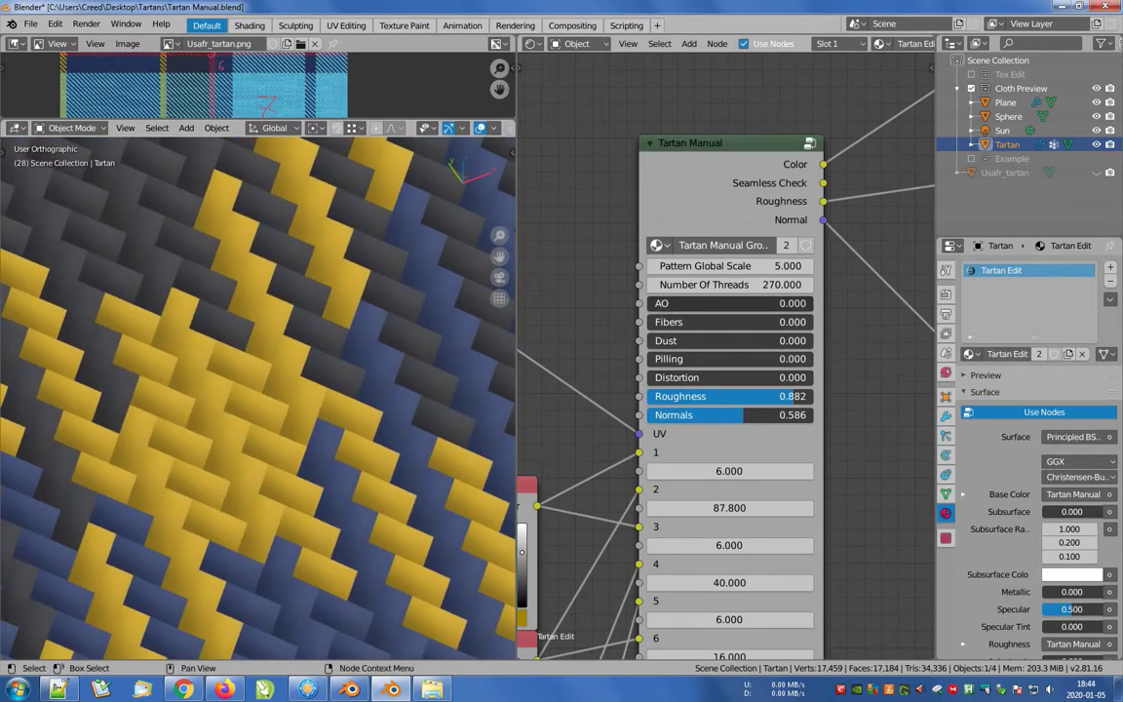
mouse_move(651, 303)
left_mouse_down()
mouse_move(813, 303)
mouse_move(722, 303)
mouse_move(786, 303)
left_mouse_up()
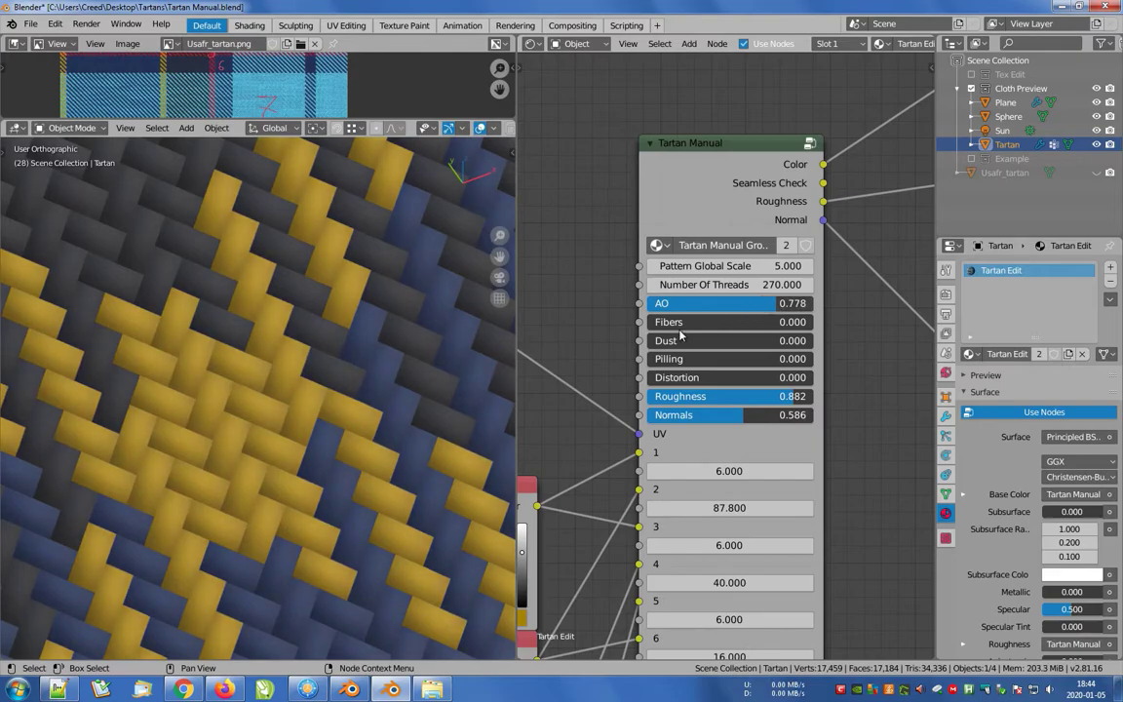
left_click_drag(673, 322, 814, 322)
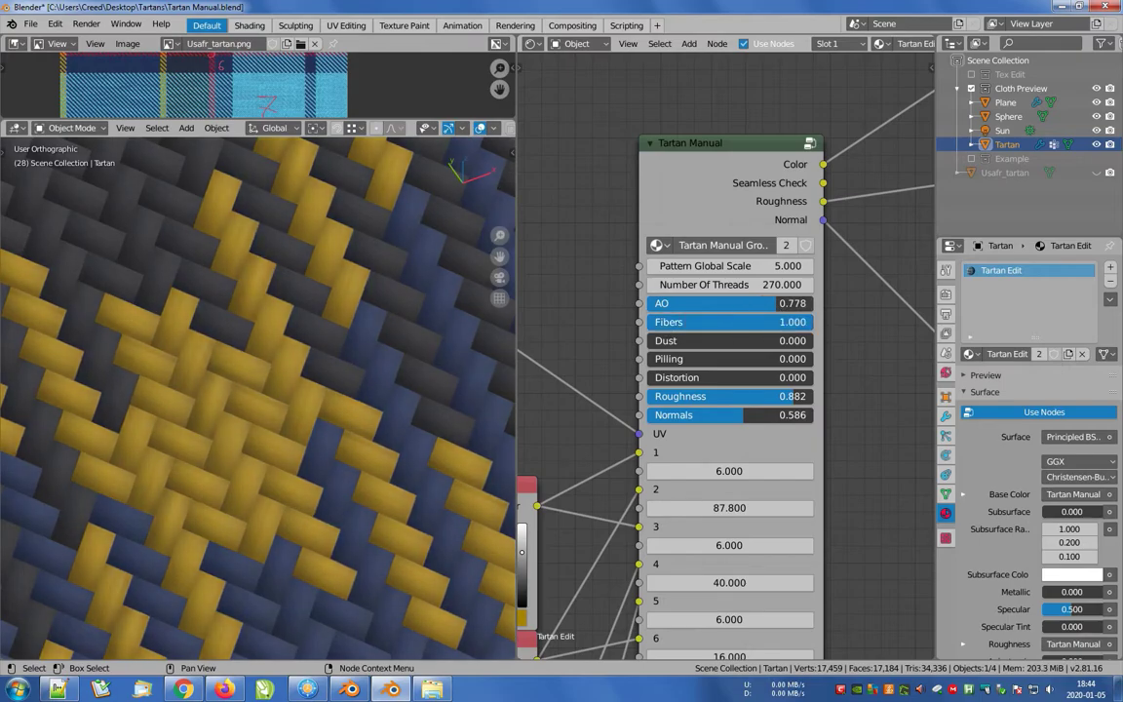
mouse_move(814, 322)
left_mouse_down()
mouse_move(744, 322)
mouse_move(755, 322)
left_mouse_up()
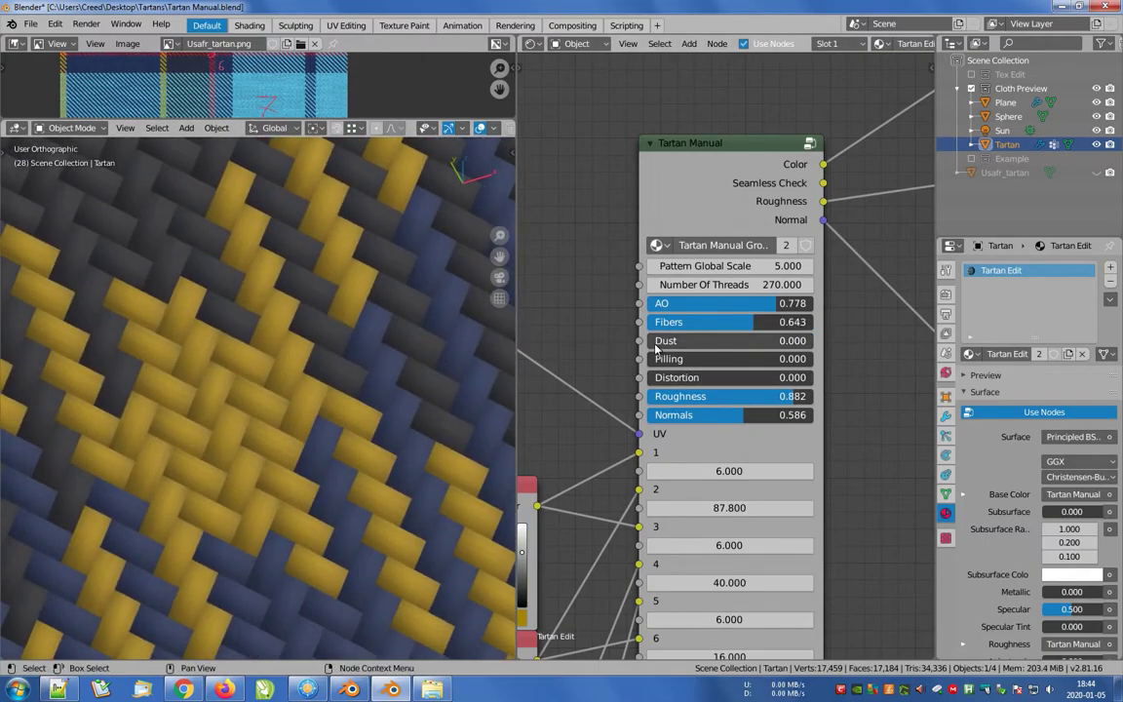
Set Dust to 0.507, Pilling to 0.623 and Distortion to 0.8 on the Tartan Manual node.
mouse_move(682, 340)
left_mouse_down()
mouse_move(819, 340)
mouse_move(707, 341)
mouse_move(716, 358)
mouse_move(751, 363)
left_mouse_up()
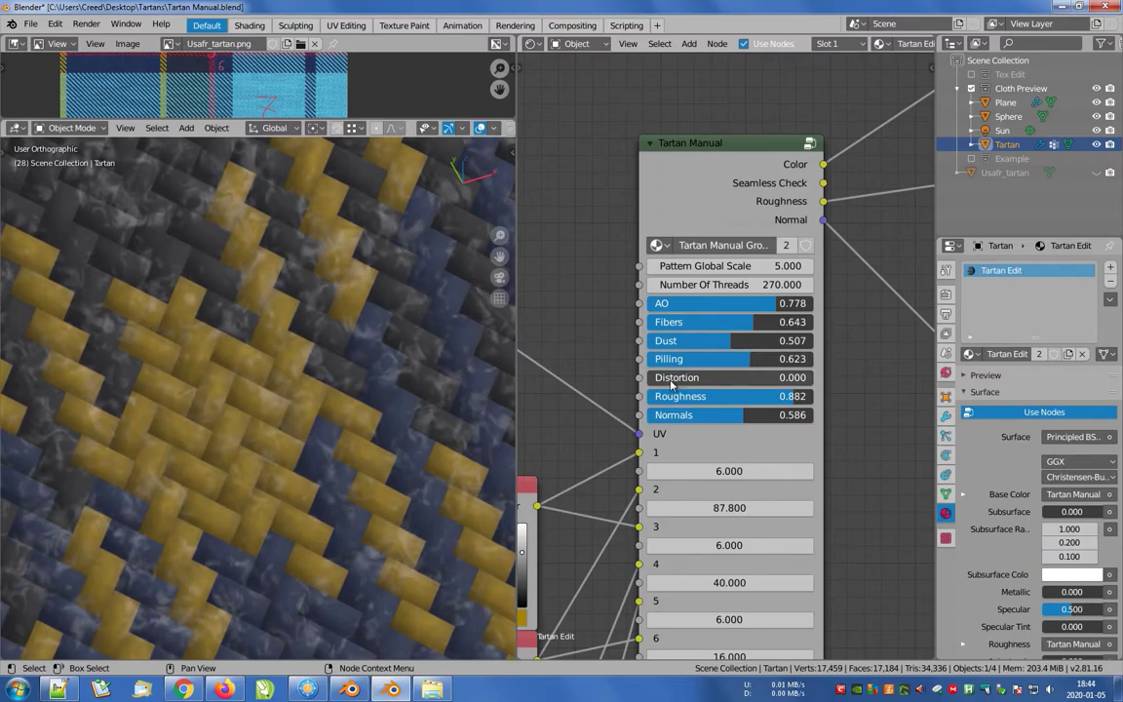
left_click_drag(656, 384, 822, 383)
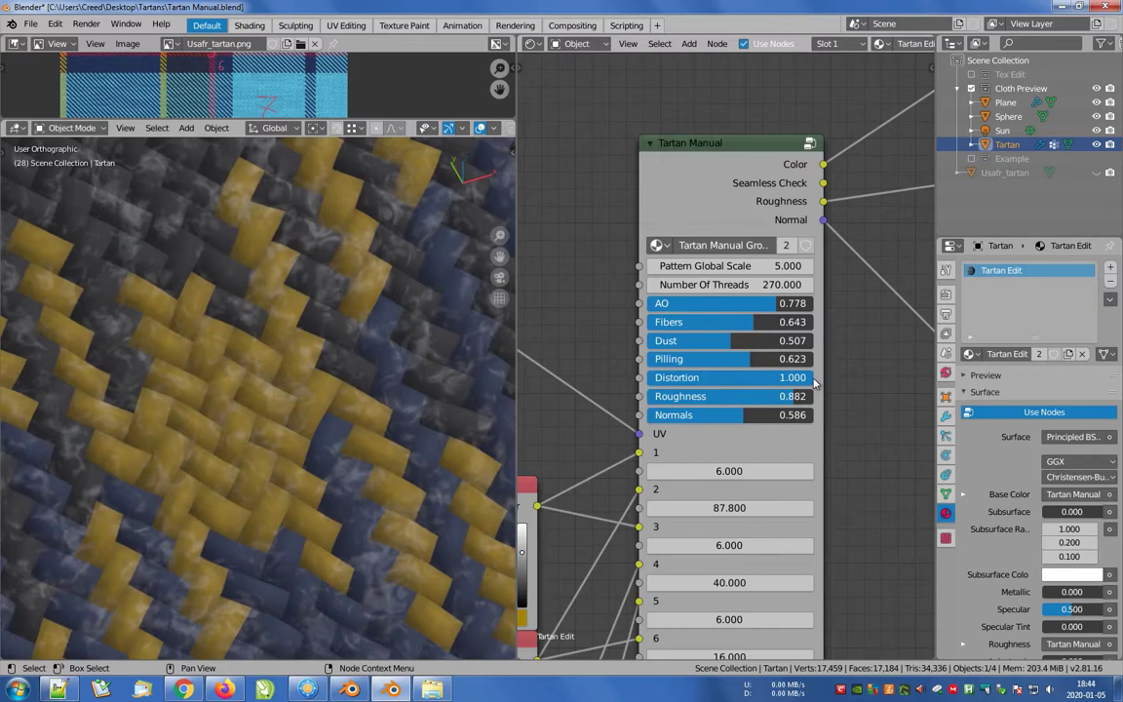
left_click(763, 378)
key("BackSpace")
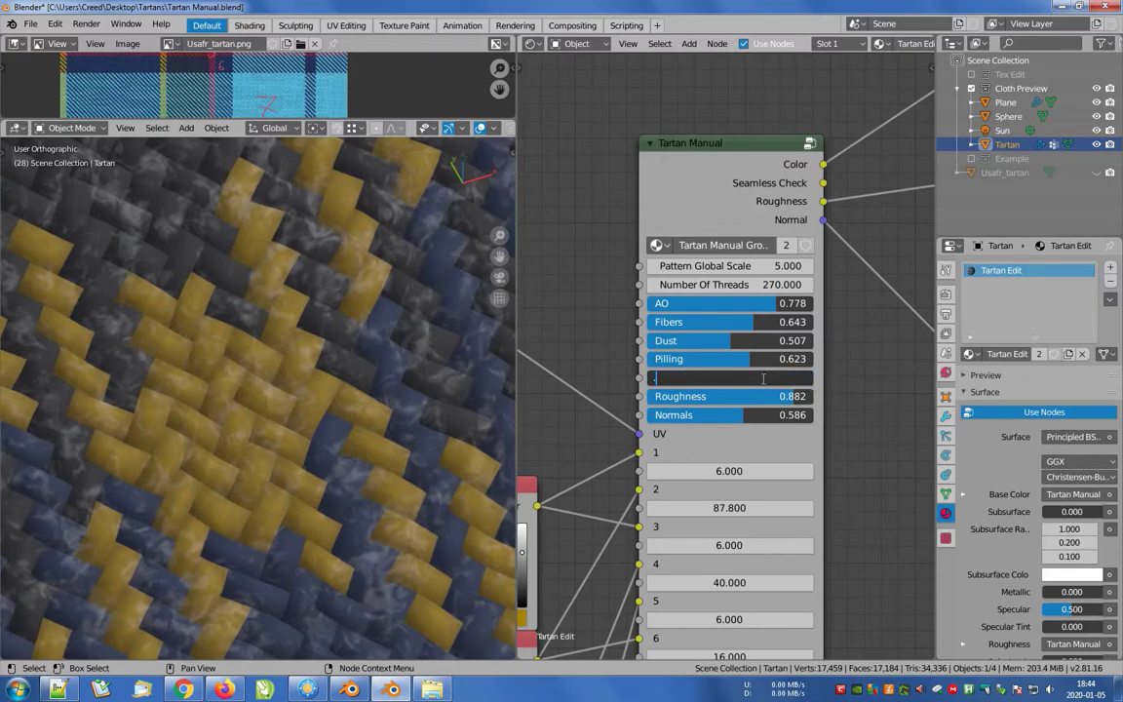
type(".8")
key("Return")
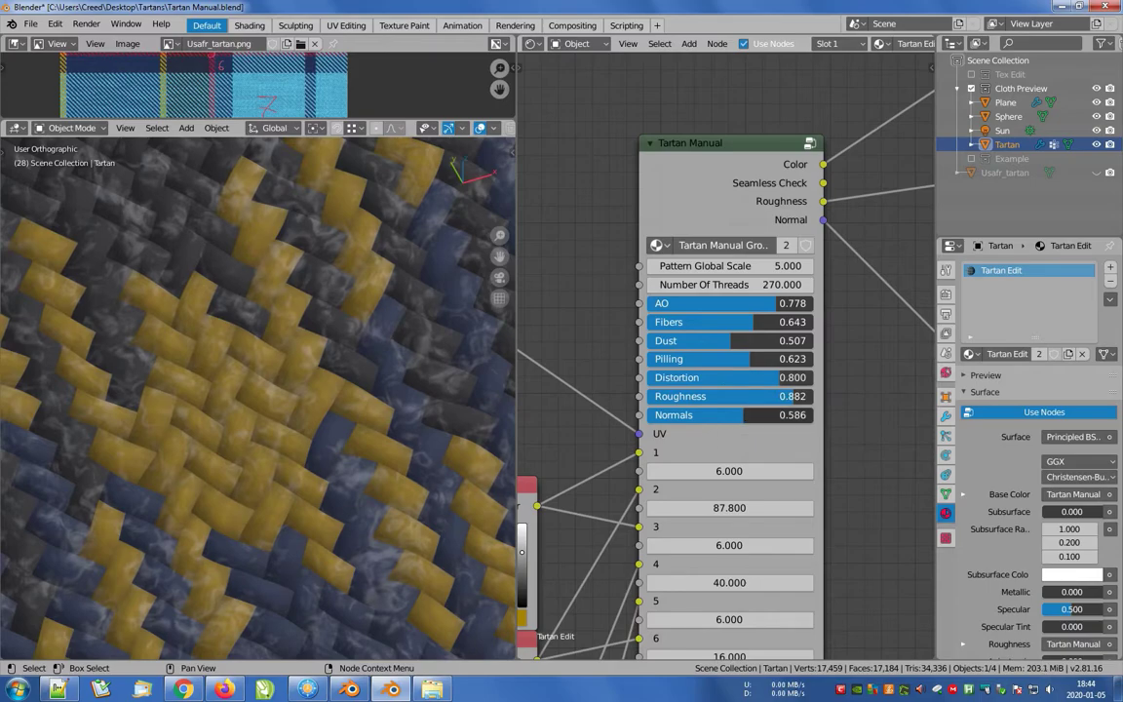
Compare the Normals strength at 0 and 1 on the Tartan Manual node, then set it to 0.489.
key("BackSpace")
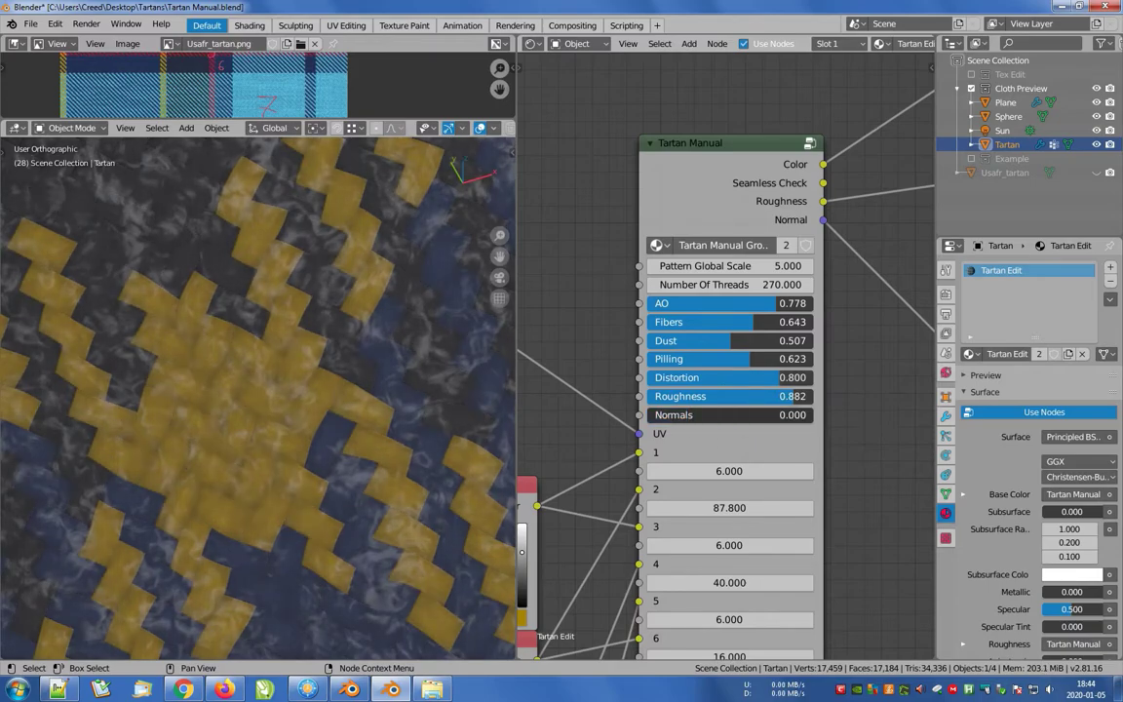
left_click_drag(647, 415, 807, 415)
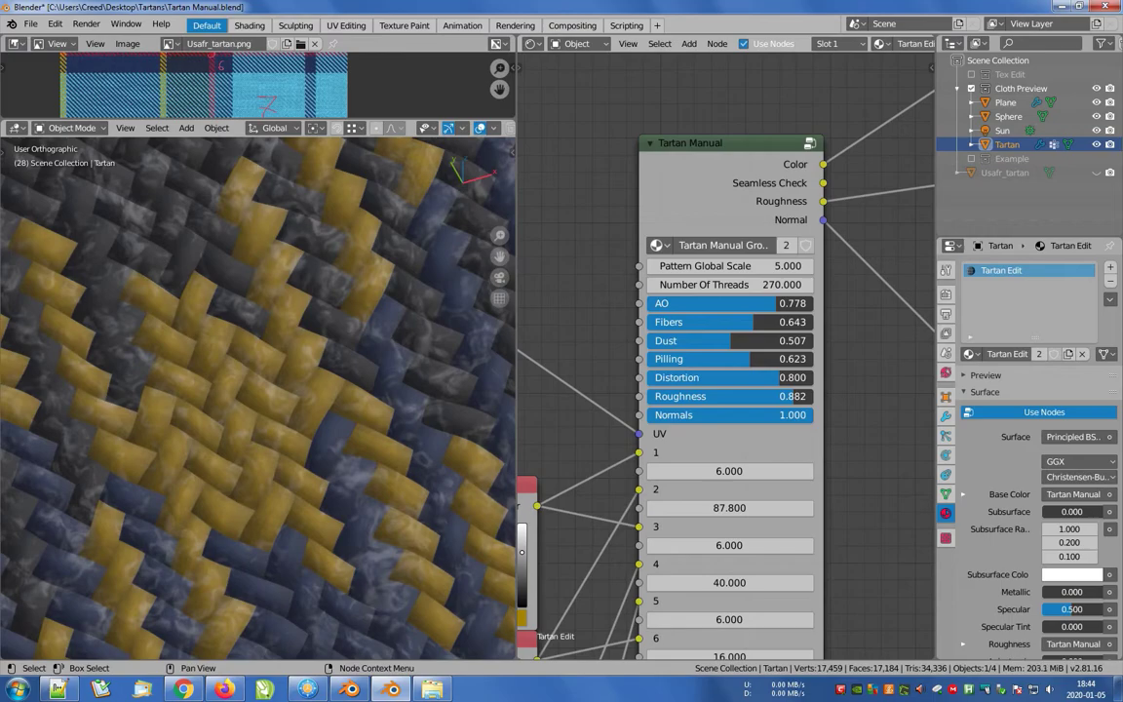
left_click_drag(809, 414, 726, 415)
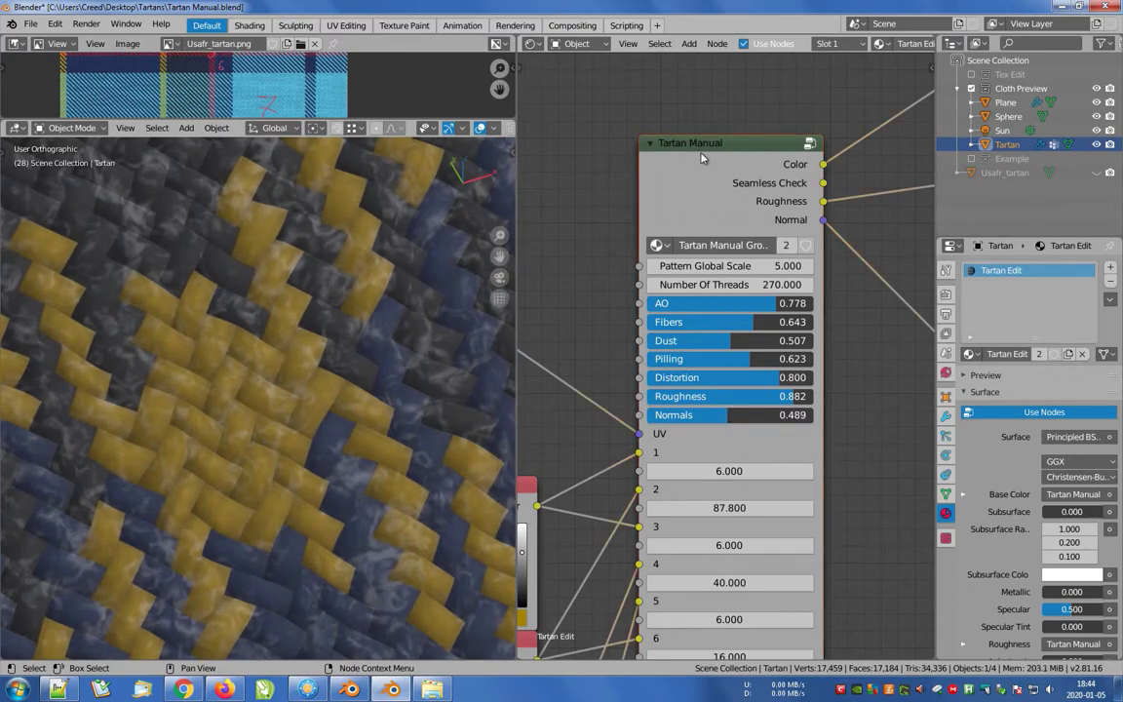
Examine the Normal Map section inside the Tartan Manual node group in a maximized node editor, and return to the main material.
key("Tab")
key("ctrl+space")
key("Home")
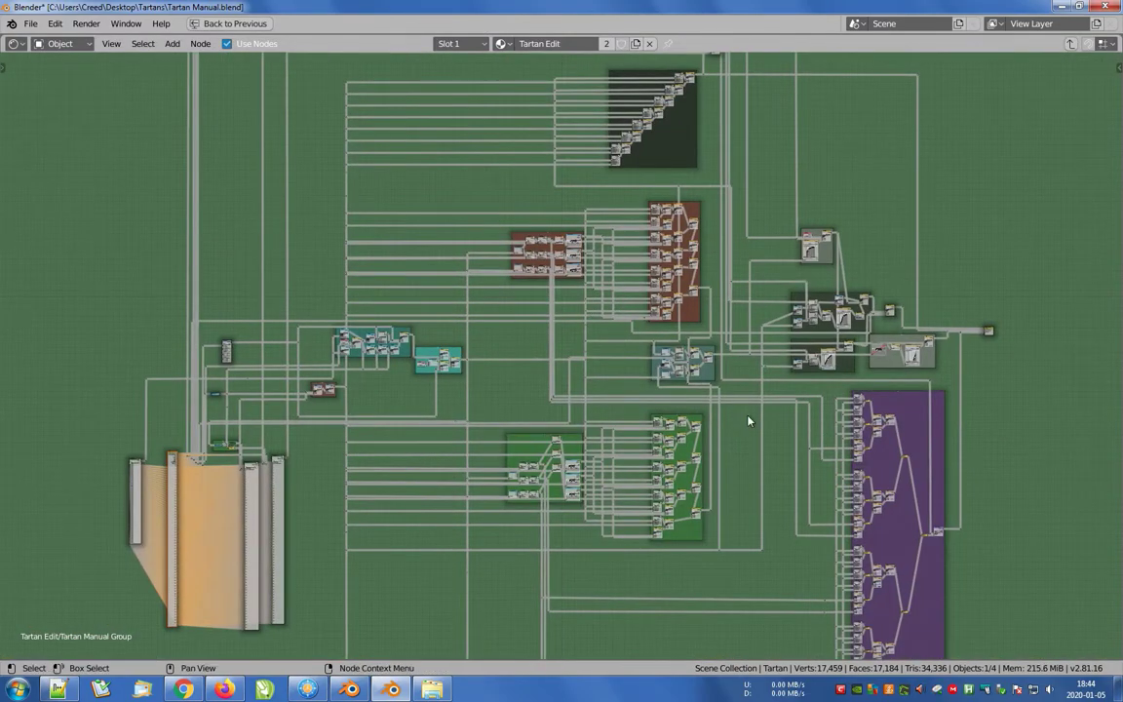
middle_click_drag(1043, 495, 854, 390)
left_click_drag(774, 271, 629, 620)
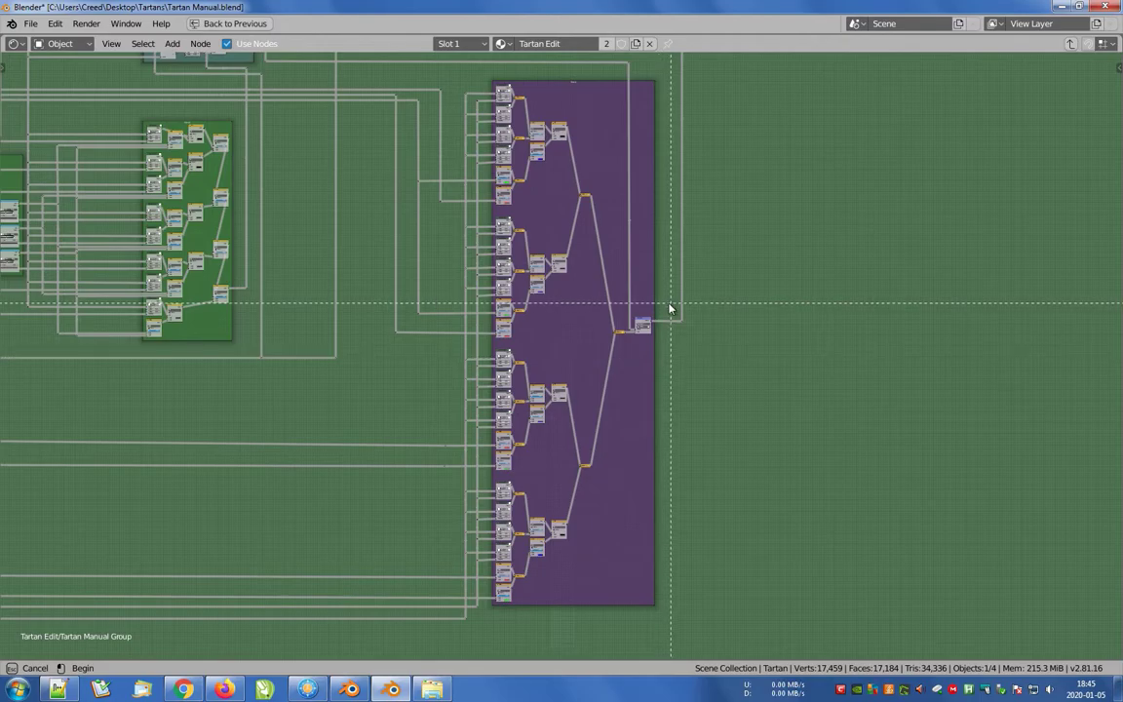
scroll(606, 366, "up", 9)
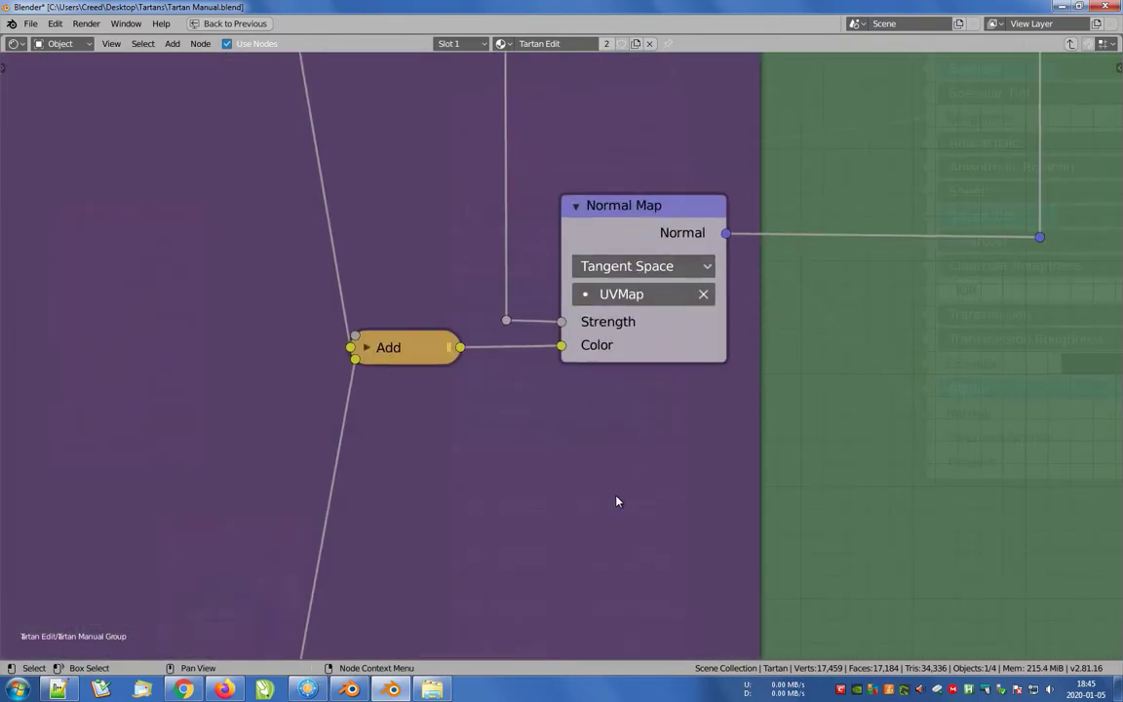
scroll(613, 452, "down", 6)
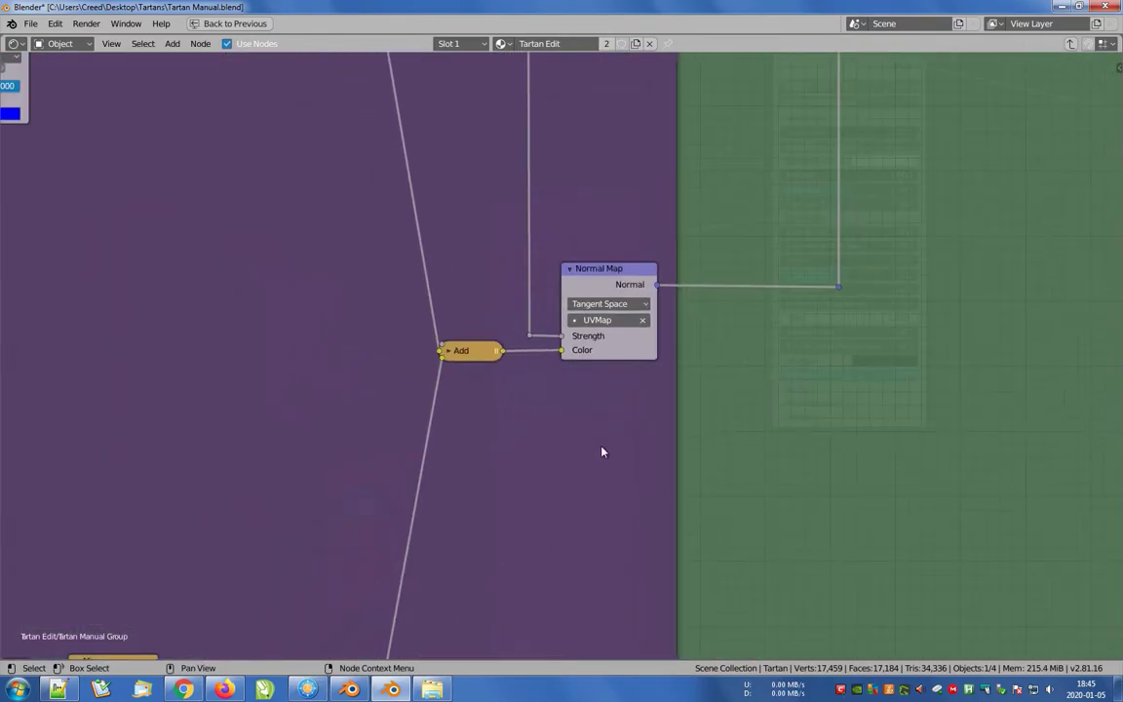
scroll(612, 451, "down", 5)
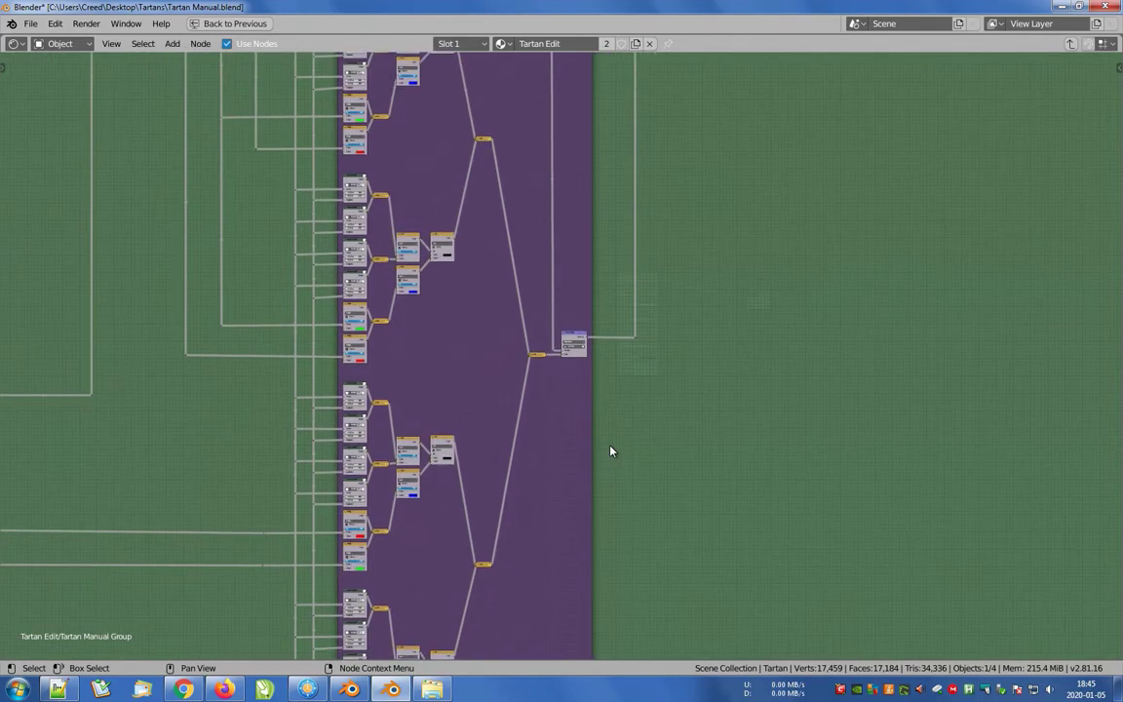
key("Tab")
key("ctrl+space")
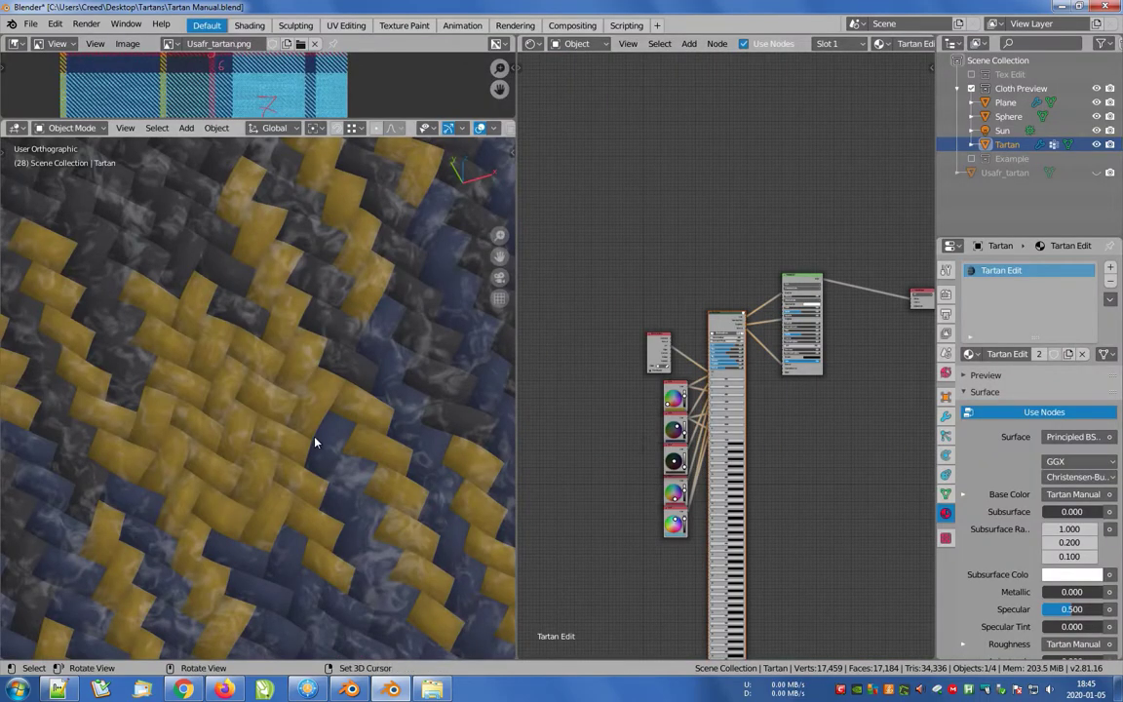
Review the tartan material from thread level out to the whole draped cloth.
scroll(315, 443, "down", 4)
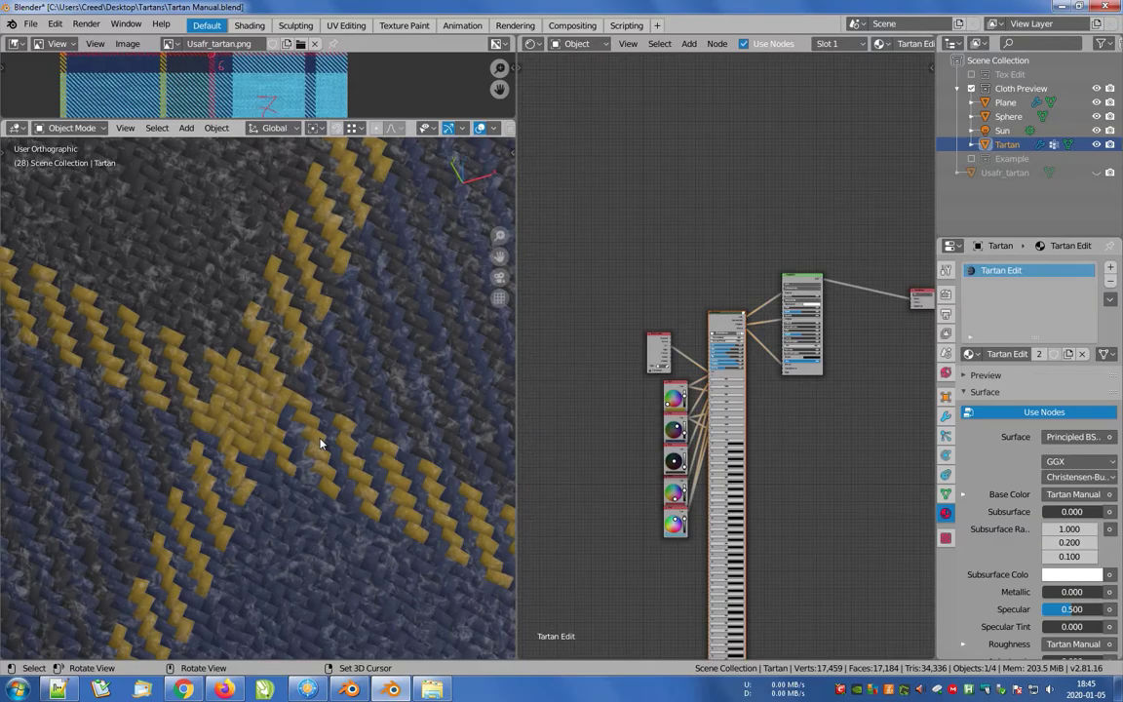
scroll(322, 440, "down", 1)
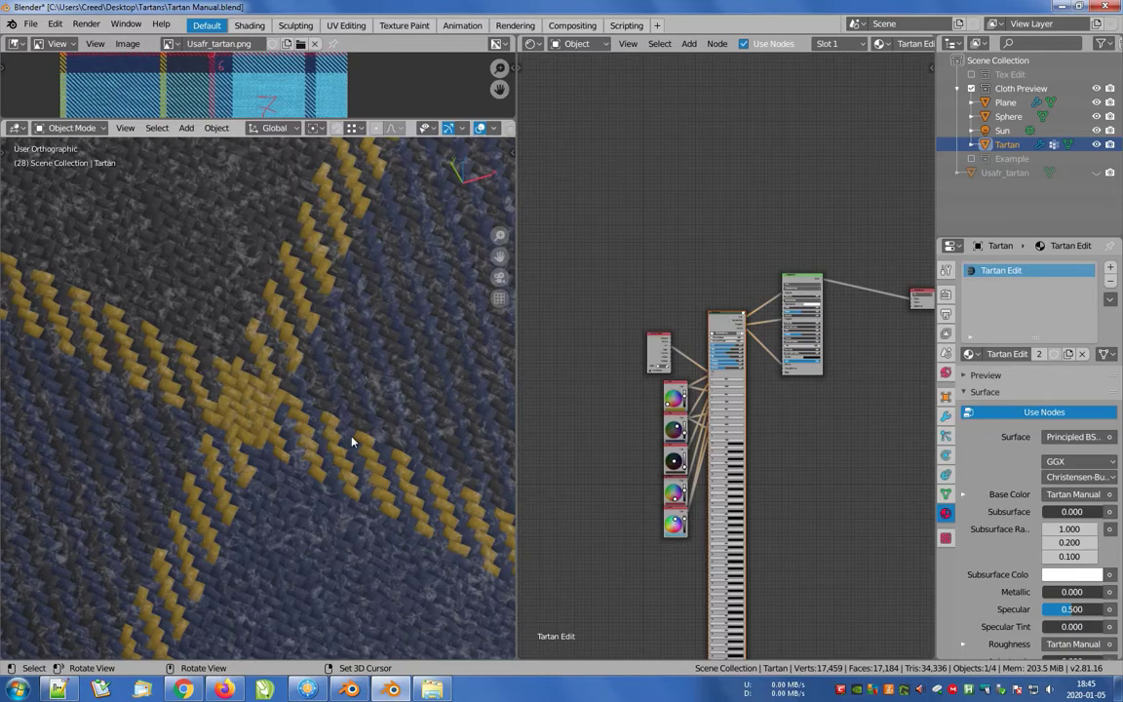
scroll(353, 442, "down", 5)
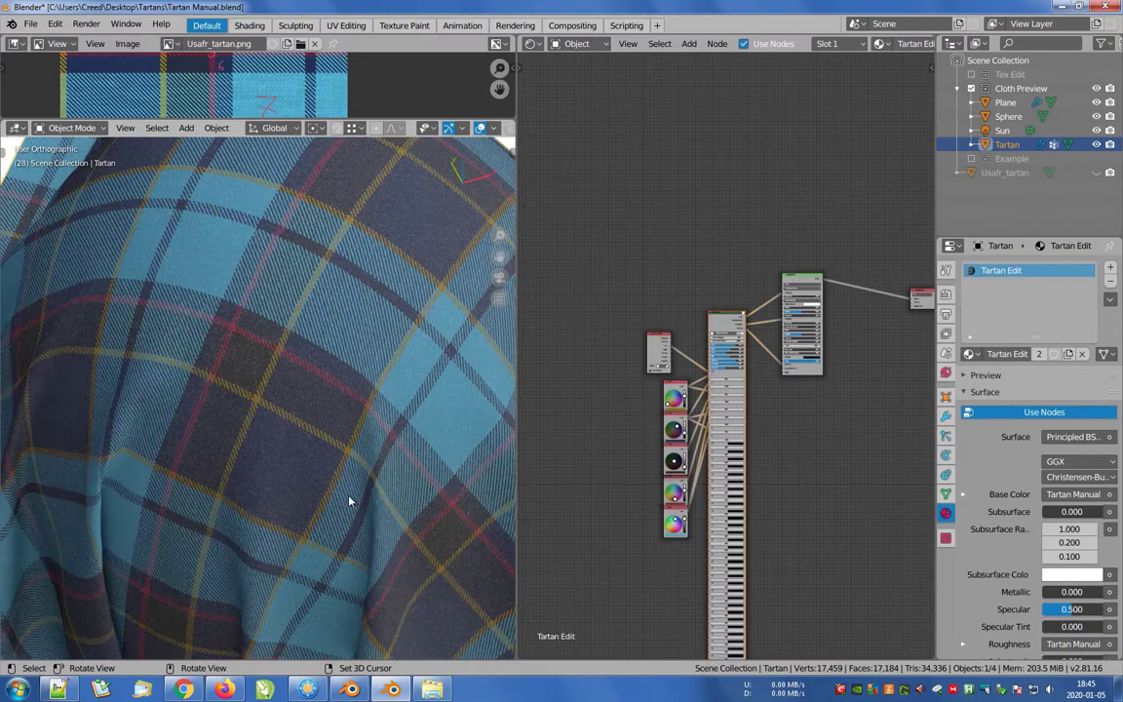
scroll(353, 501, "down", 6)
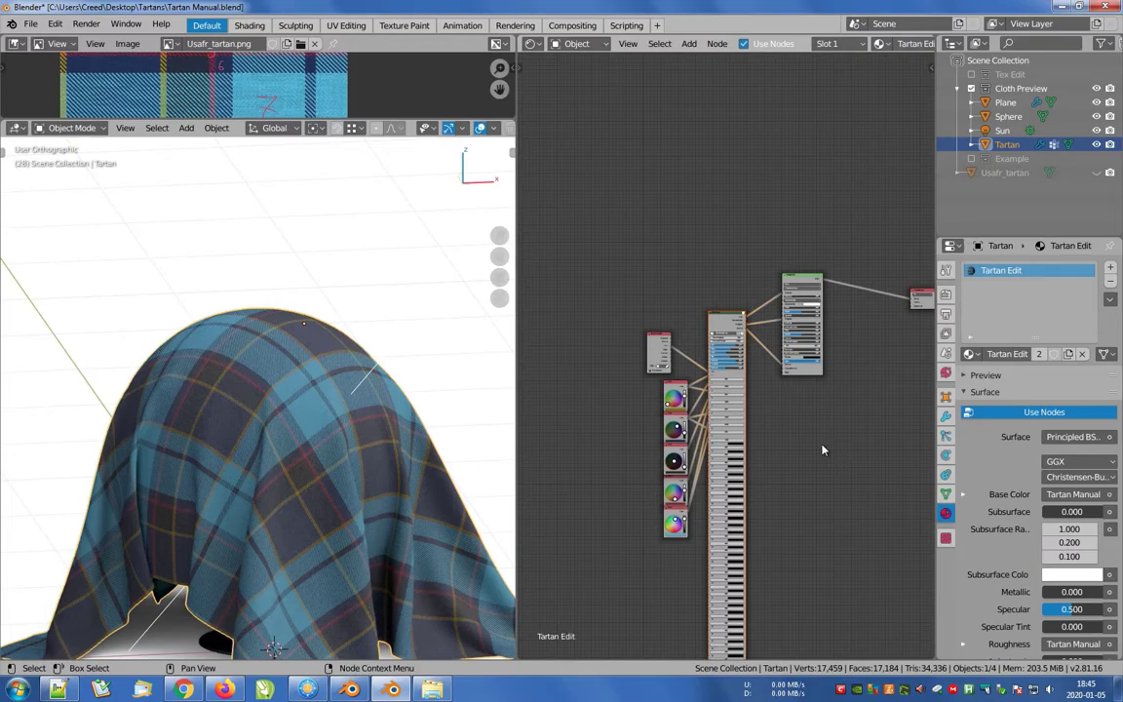
Exclude the Cloth Preview collection, enable Tex Edit, and select the Flat Tex plane in top view.
scroll(573, 409, "up", 4)
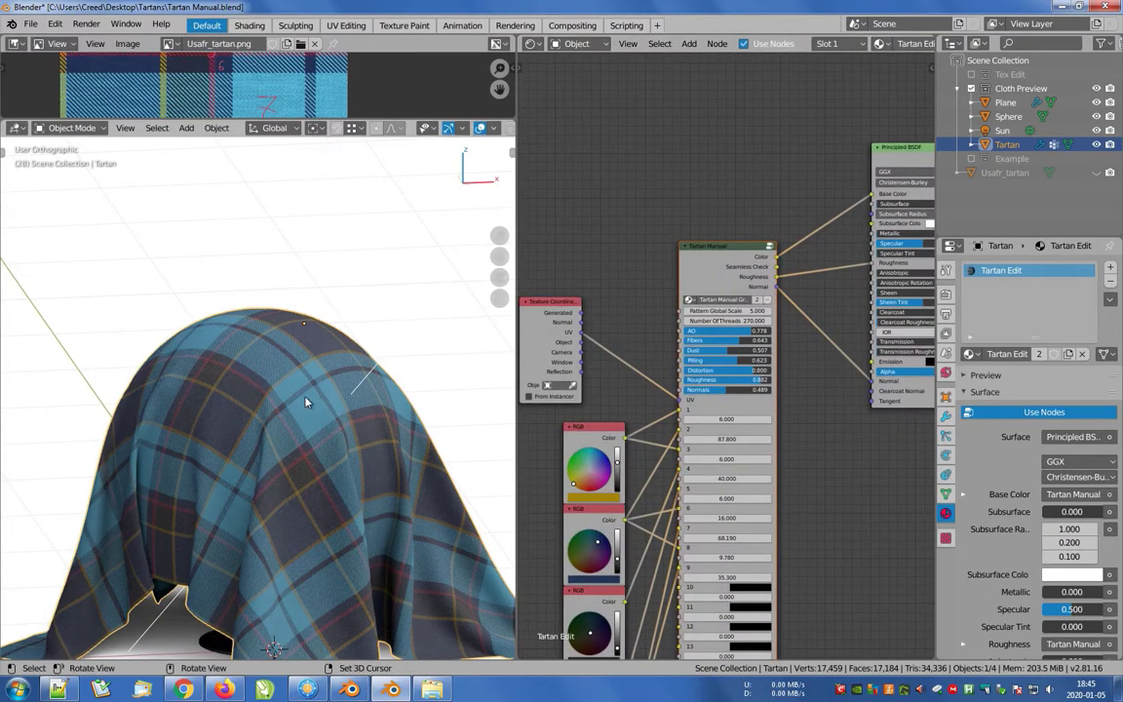
left_click(971, 89)
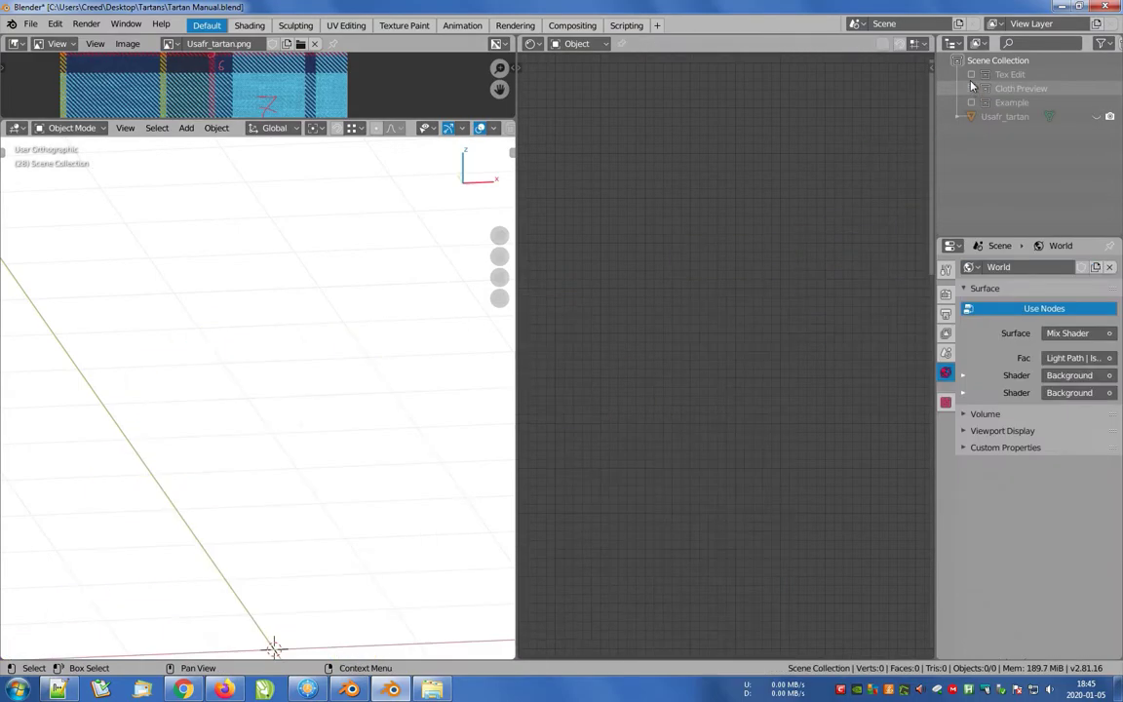
left_click(971, 75)
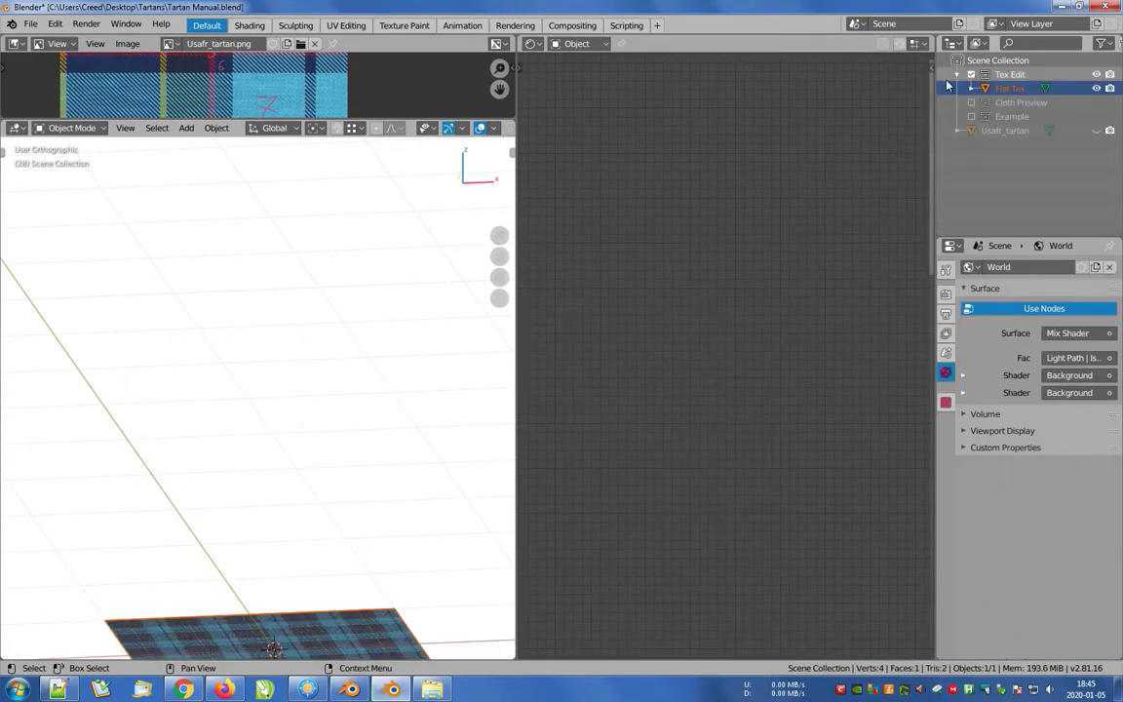
key("KP_7")
left_click(285, 384)
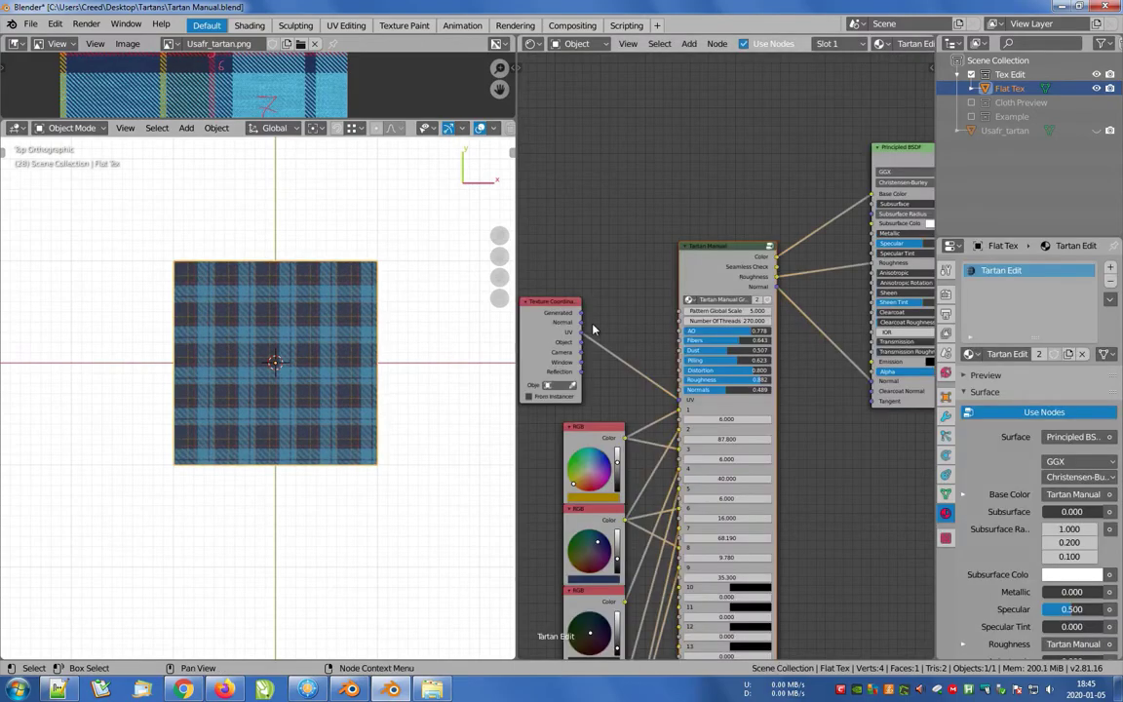
Set Pattern Global Scale to 1 on the Tartan Manual node.
scroll(586, 306, "up", 5)
left_click(698, 388)
key("BackSpace")
key("BackSpace")
key("BackSpace")
type("1.")
key("Return")
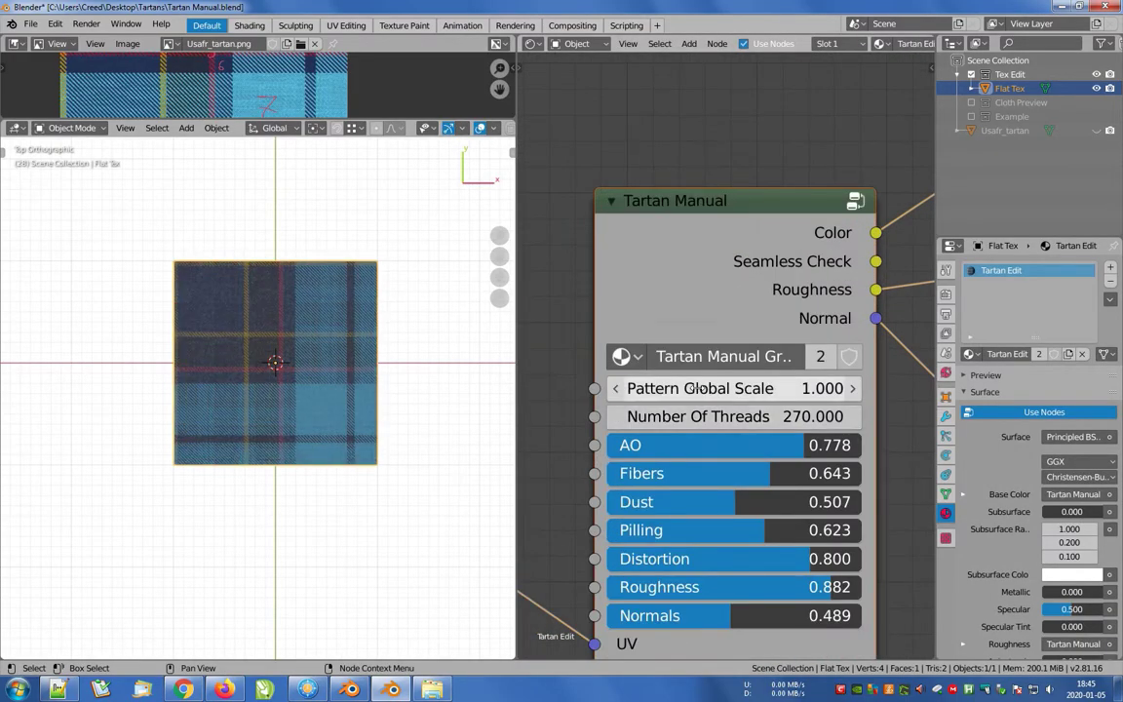
Add a camera at the plane's centre and clear its rotation.
mouse_move(279, 421)
middle_mouse_down()
mouse_move(329, 351)
mouse_move(258, 394)
mouse_move(269, 400)
middle_mouse_up()
key("shift+a")
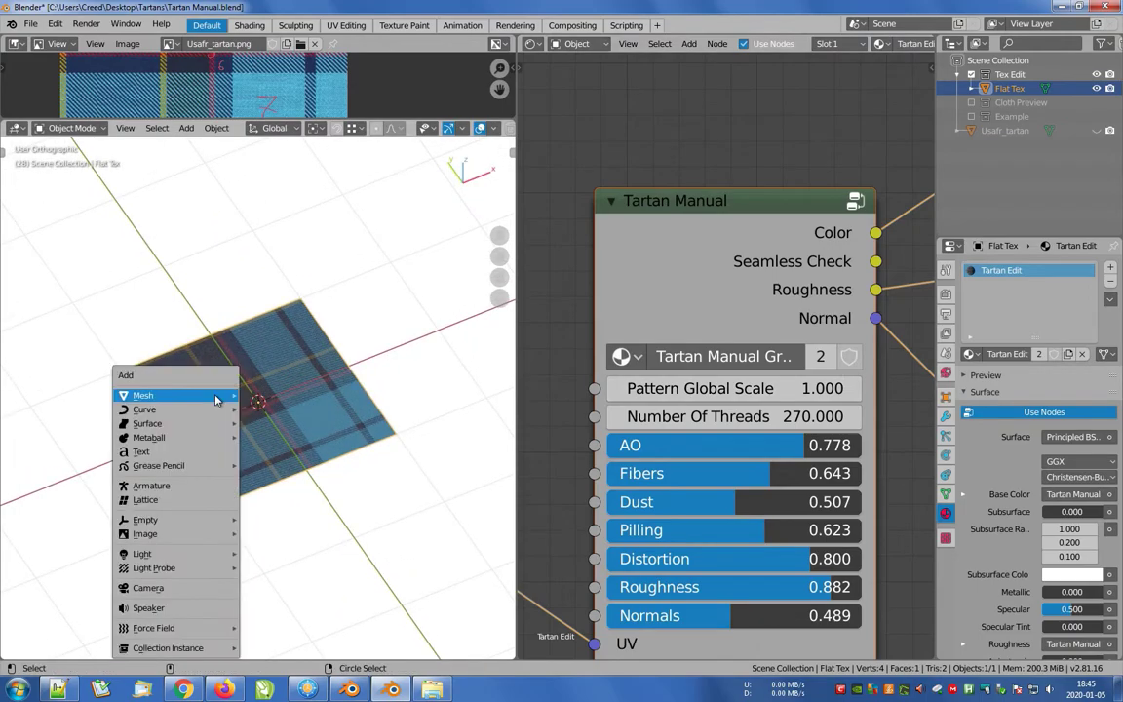
left_click(151, 588)
scroll(271, 477, "down", 1)
left_click_drag(277, 450, 339, 404)
middle_click_drag(276, 487, 324, 451)
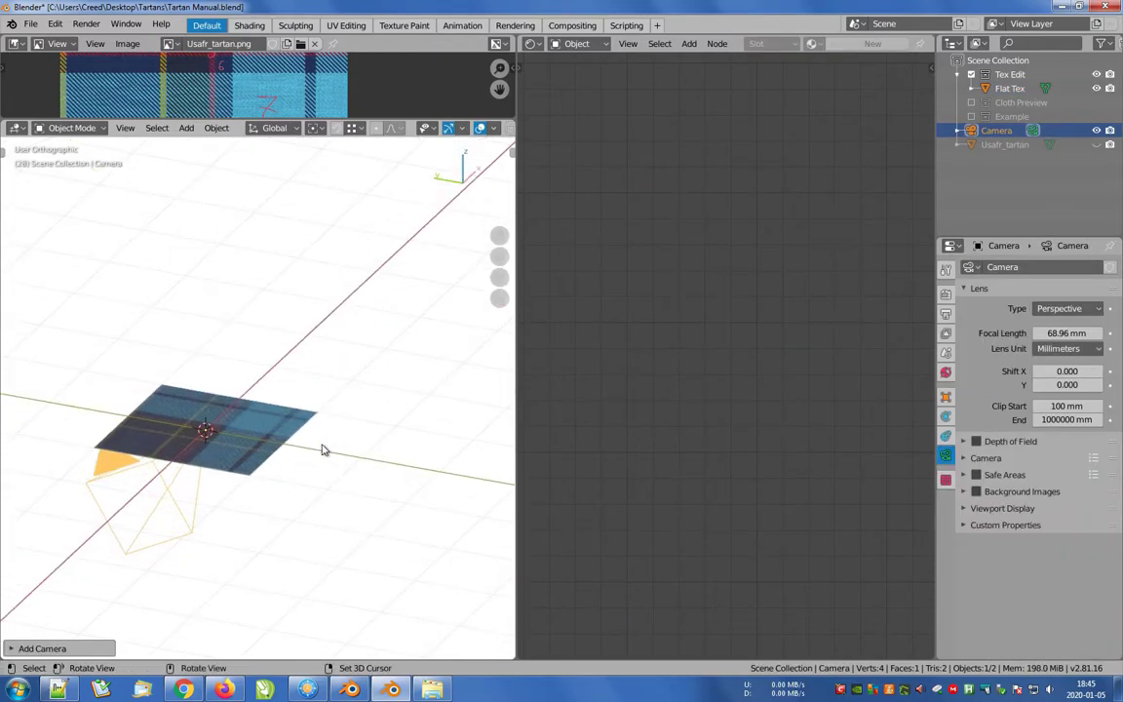
key("alt+r")
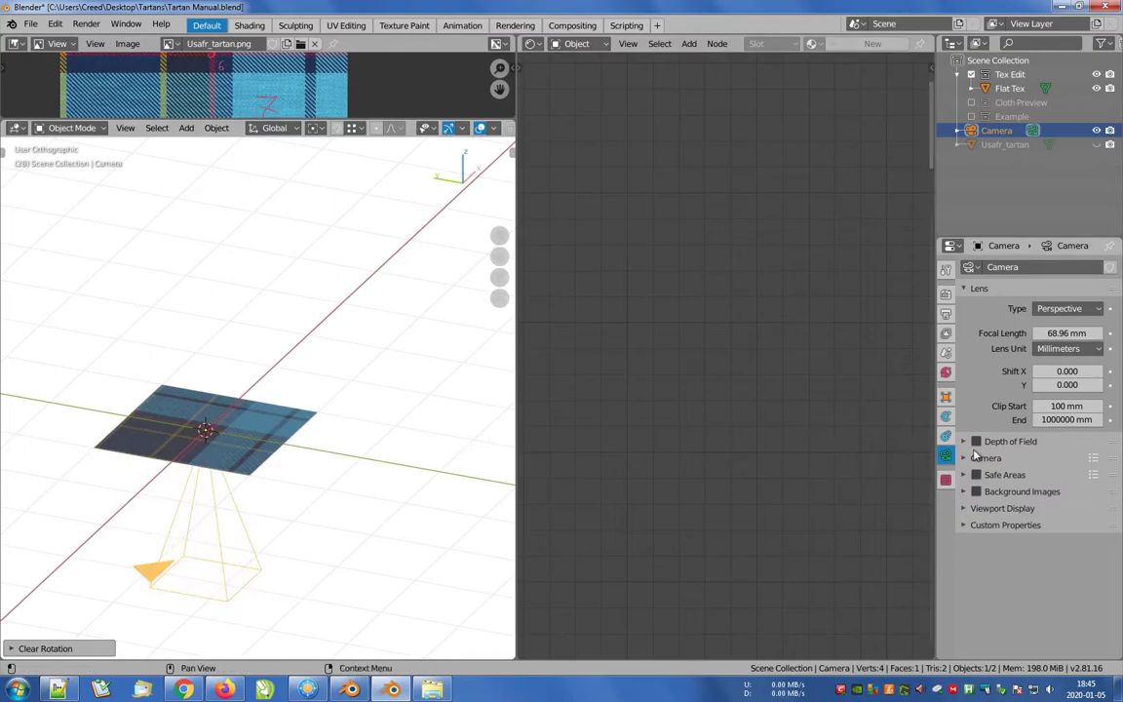
Change the camera to Orthographic with an orthographic scale of 2.
left_click(1063, 309)
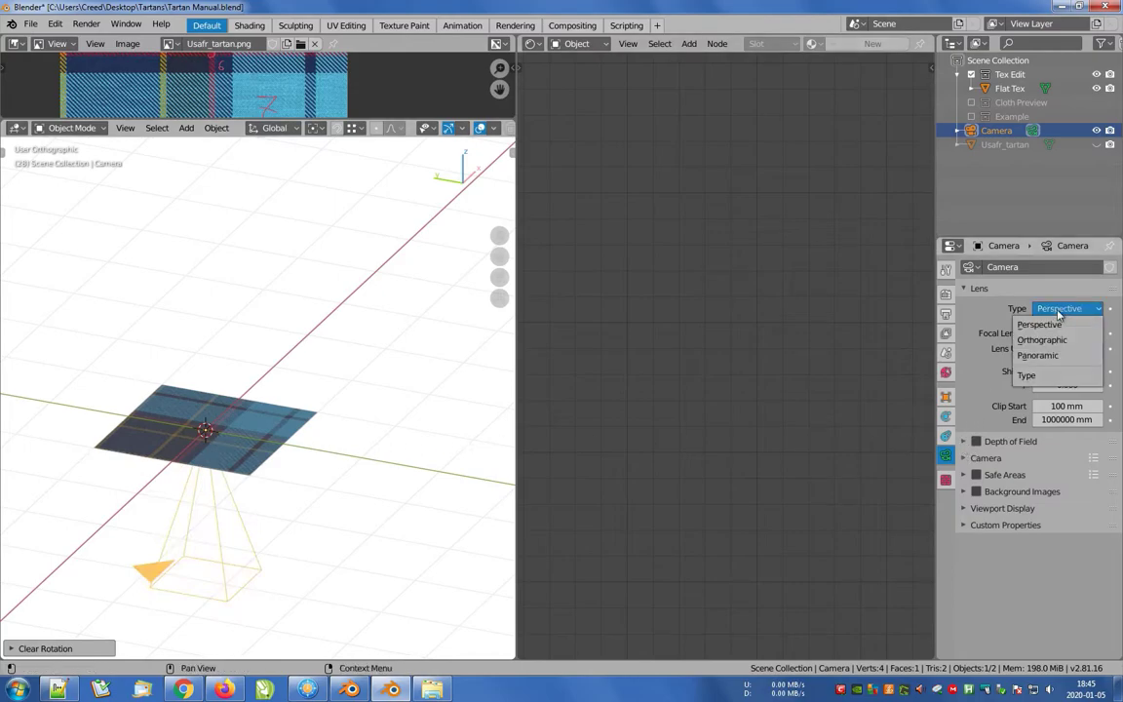
left_click(1043, 343)
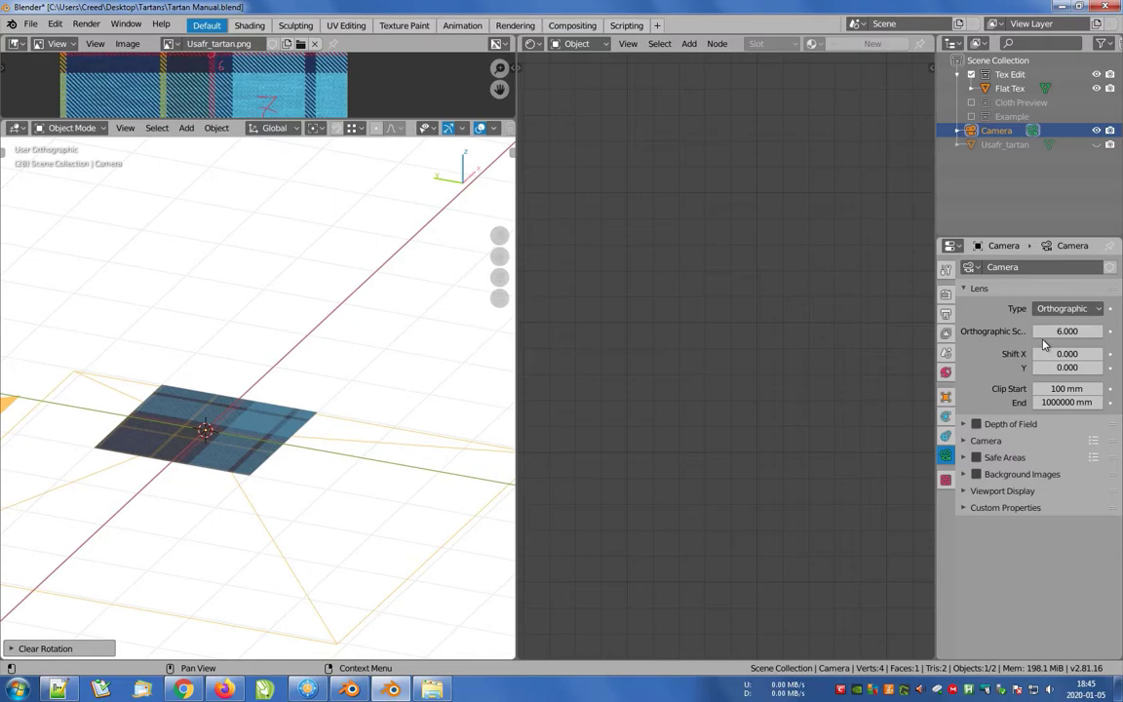
left_click(1066, 331)
type("2")
key("Return")
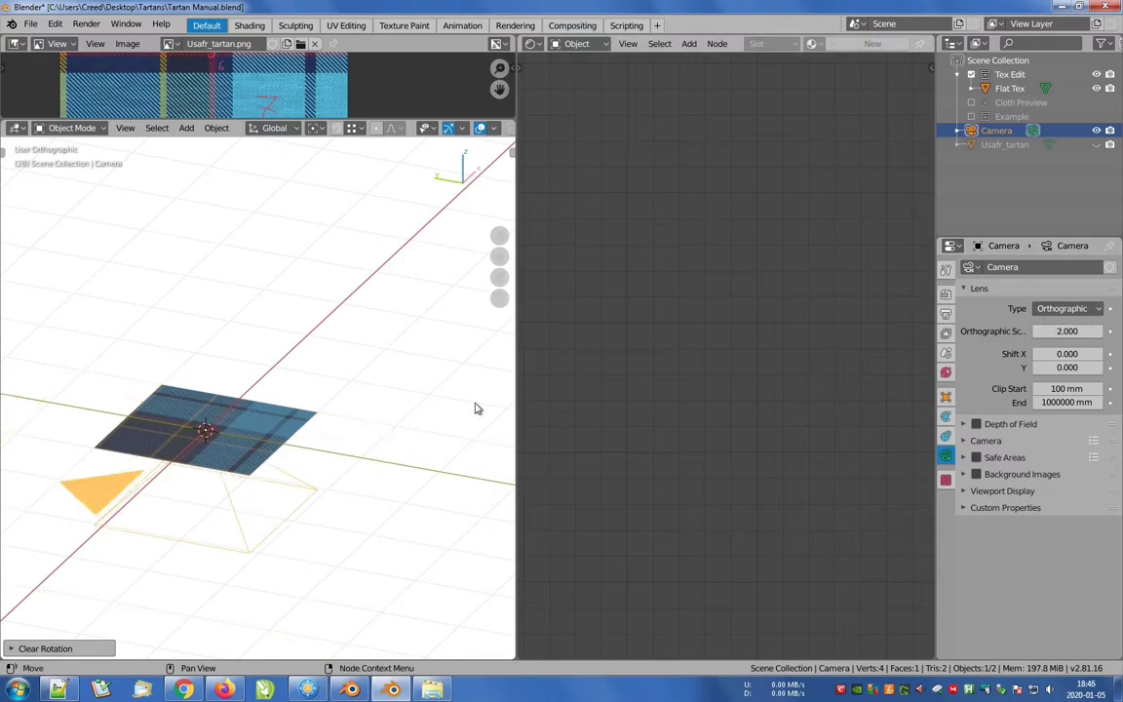
Raise the camera along Z above the Flat Tex plane and check its framing from the top view.
key("g")
key("z")
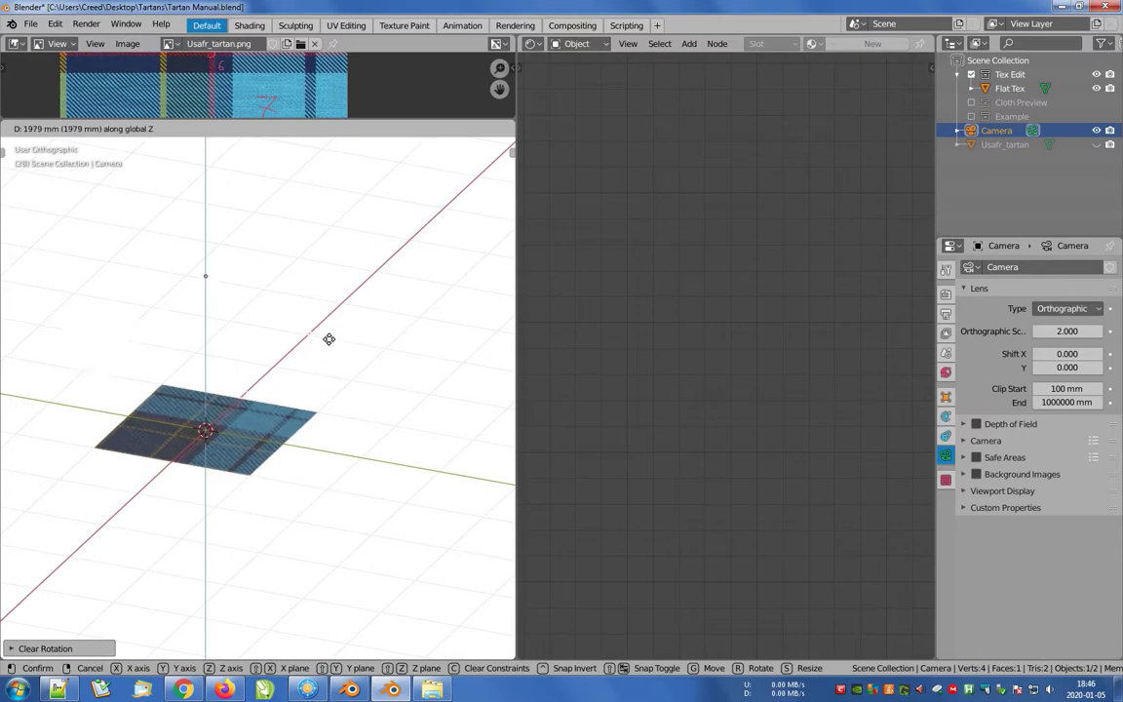
left_click(330, 380)
middle_click_drag(331, 383, 294, 417)
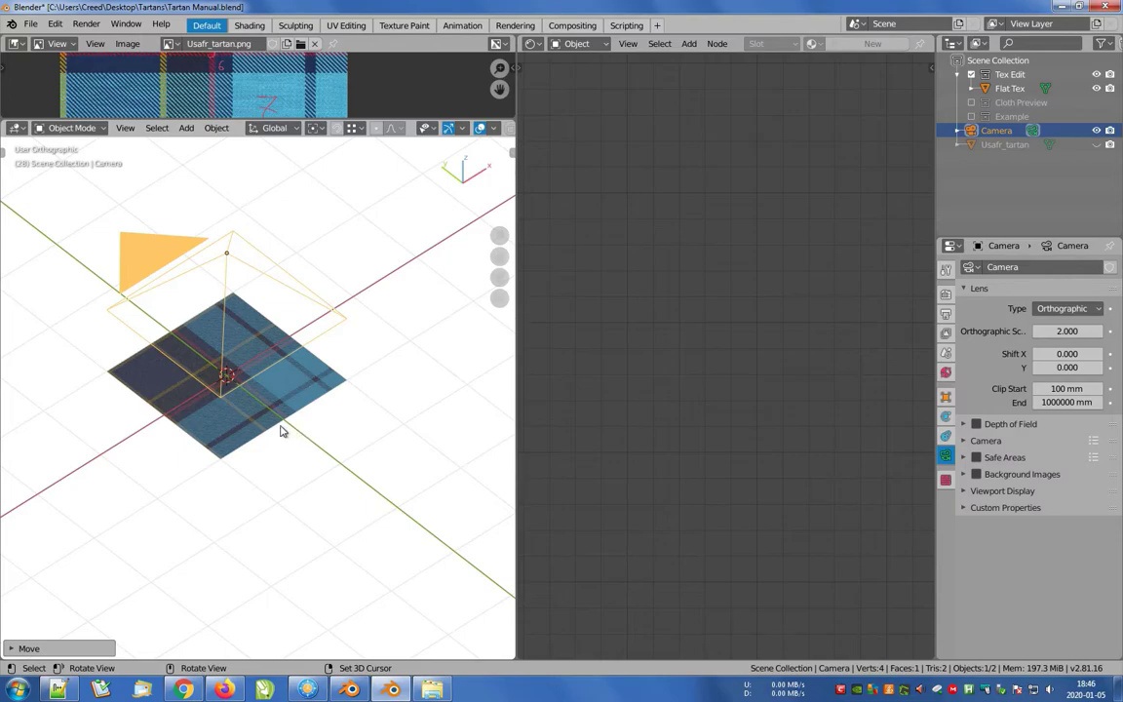
key("KP_7")
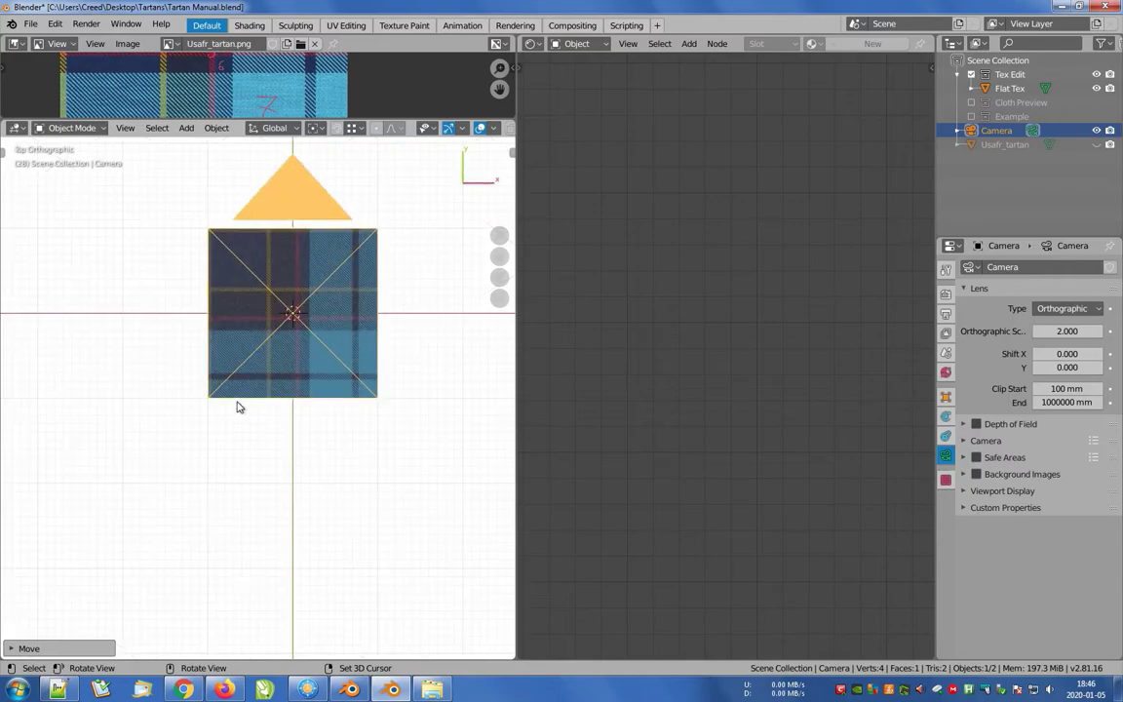
Duplicate the Flat Tex plane along X and butt the copy against the original's edge.
left_click(219, 339)
middle_click_drag(273, 318, 151, 341, "shift")
key("shift+d")
key("x")
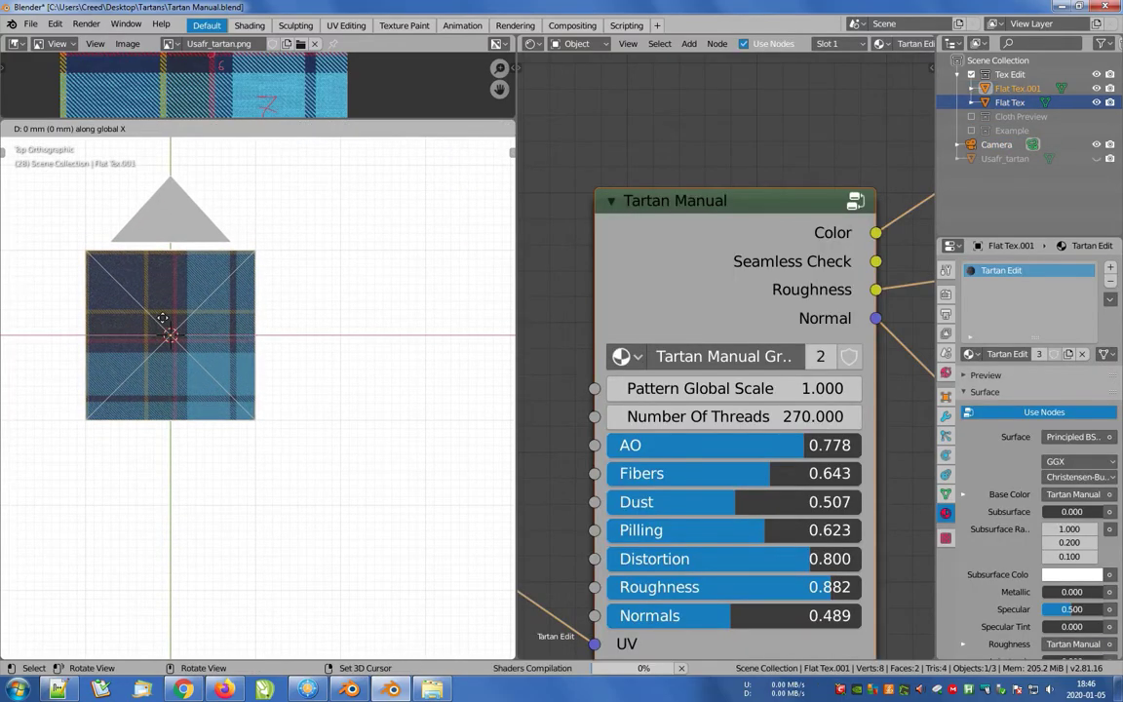
left_click(320, 334)
scroll(213, 341, "up", 8)
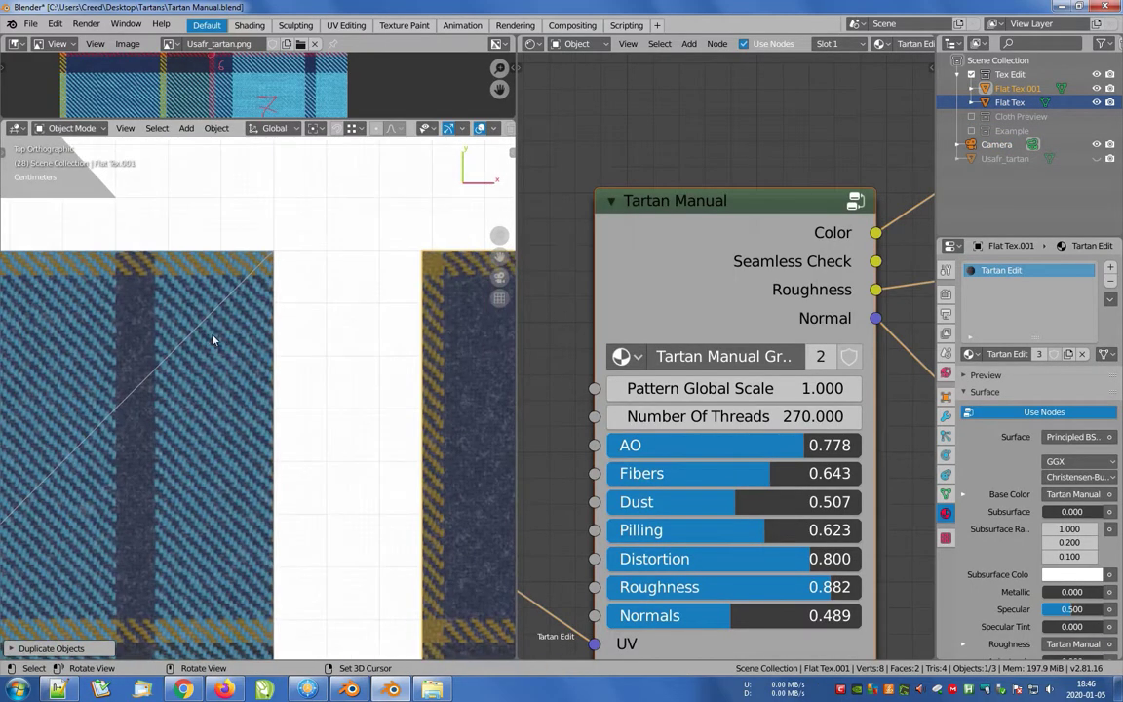
middle_click_drag(298, 290, 300, 268)
key("g")
key("x")
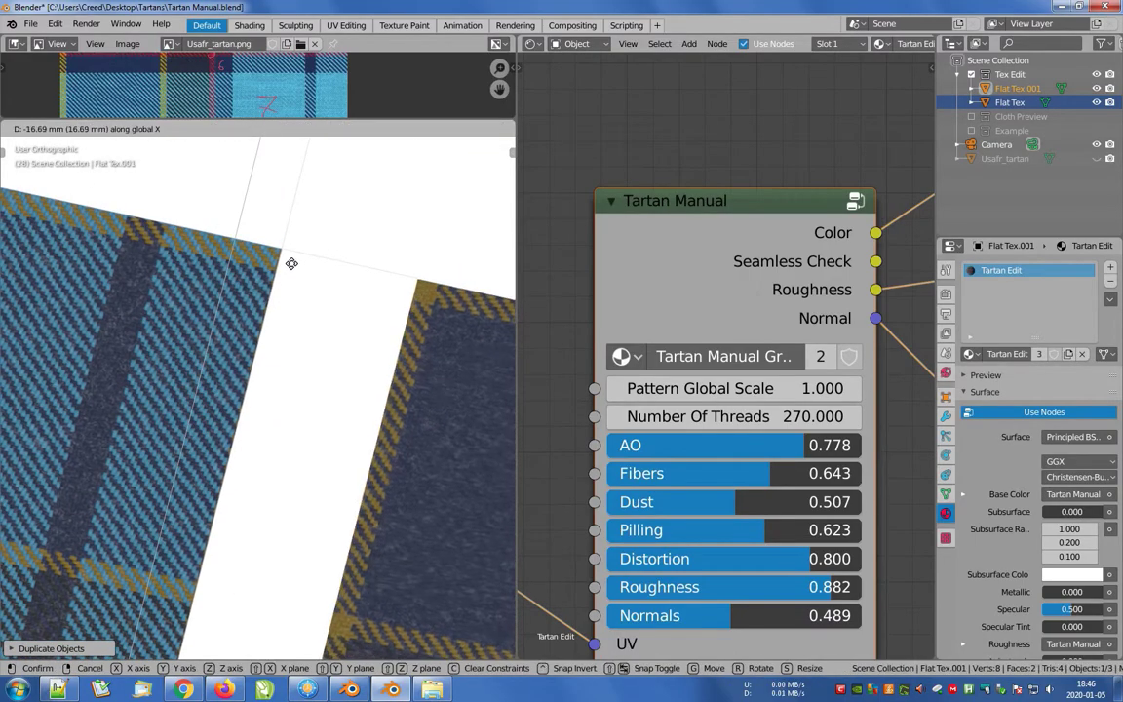
left_click(321, 339)
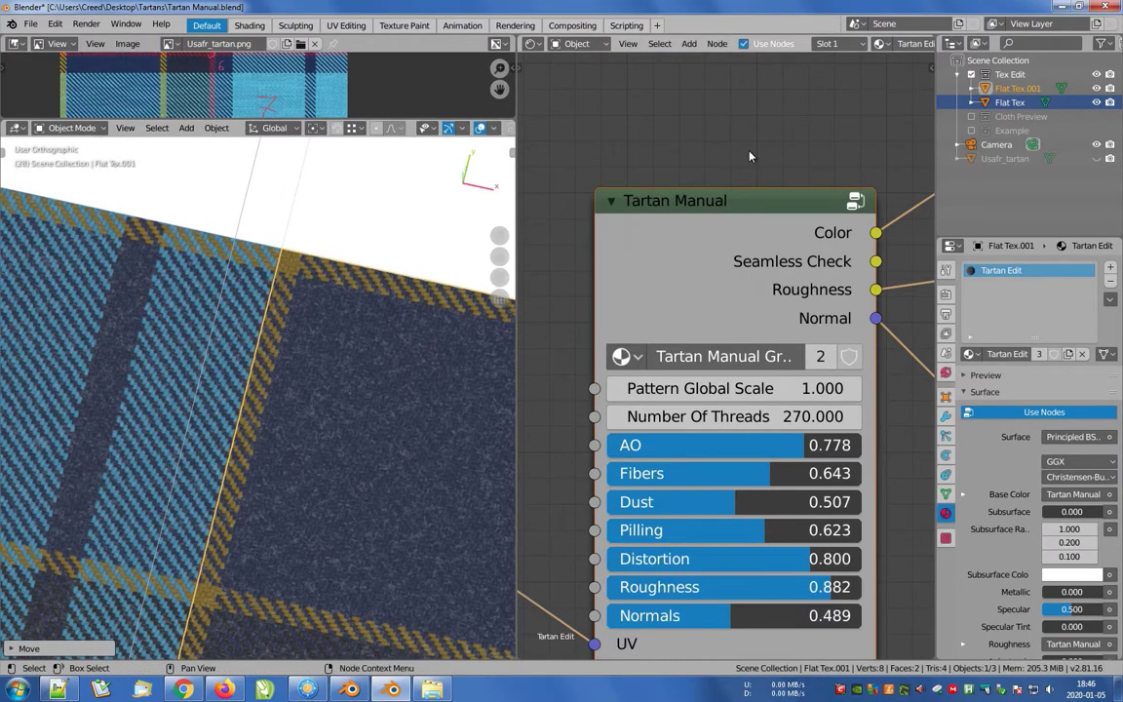
Connect the Tartan Manual node's Seamless Check output to Base Color and inspect the seam between the two planes.
scroll(749, 151, "down", 4)
middle_click_drag(832, 139, 612, 259)
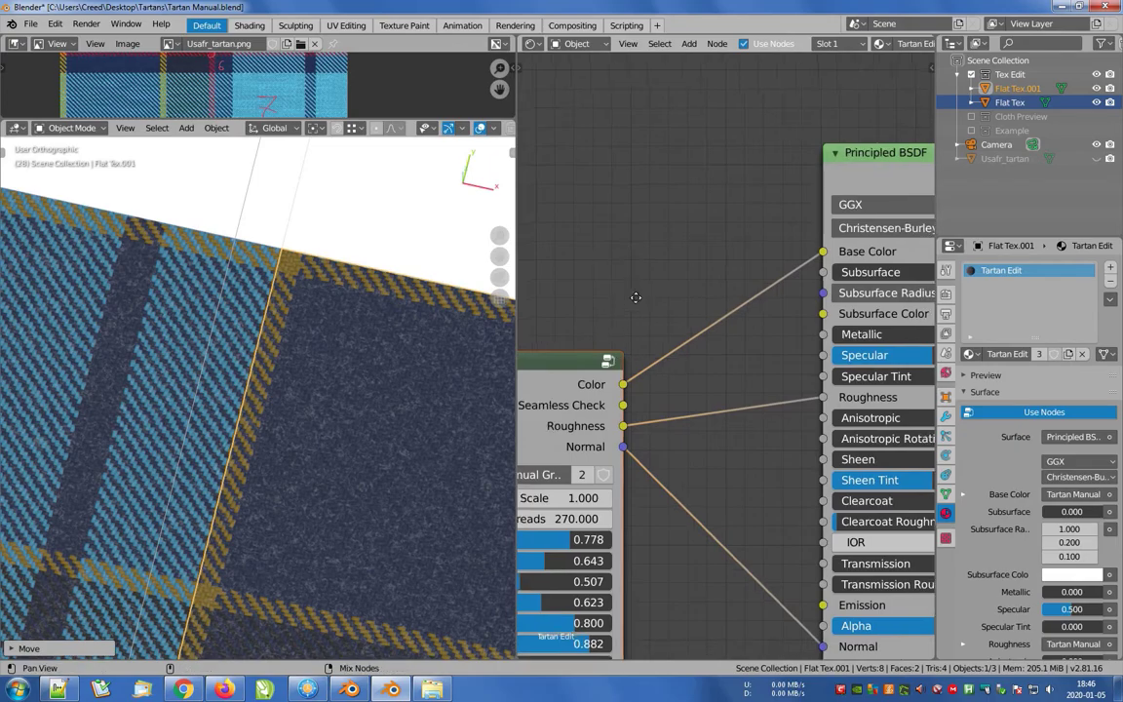
middle_click_drag(625, 324, 661, 311)
key("shift+z")
left_click_drag(657, 395, 855, 241)
key("z")
left_click(354, 312)
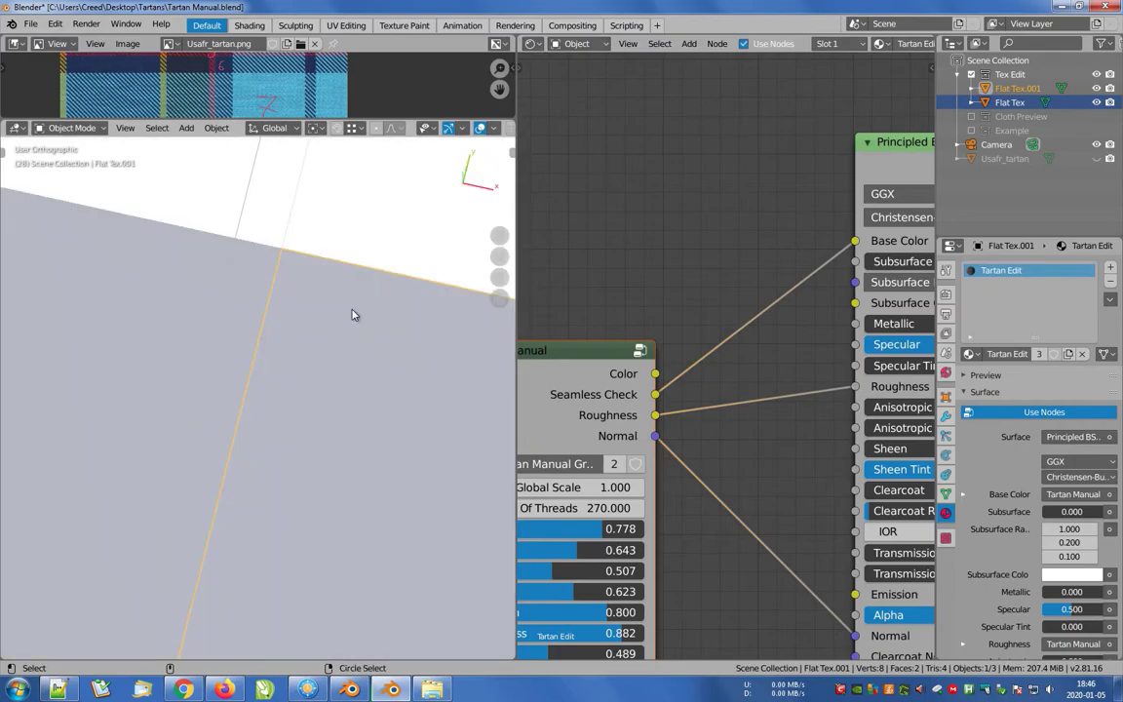
middle_click_drag(297, 304, 292, 265)
middle_click_drag(269, 217, 313, 452)
Set Distortion to 0 on the Tartan Manual node and inspect the weave at the seam.
middle_click_drag(637, 612, 780, 458)
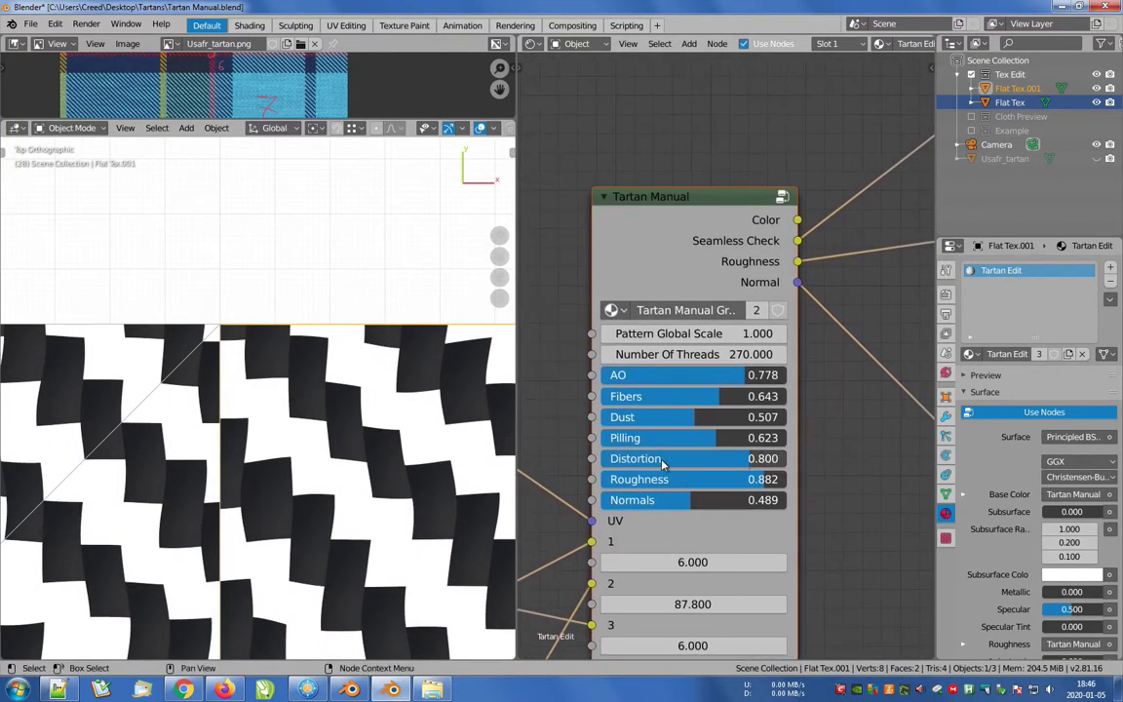
left_click(660, 458)
type("0")
key("Return")
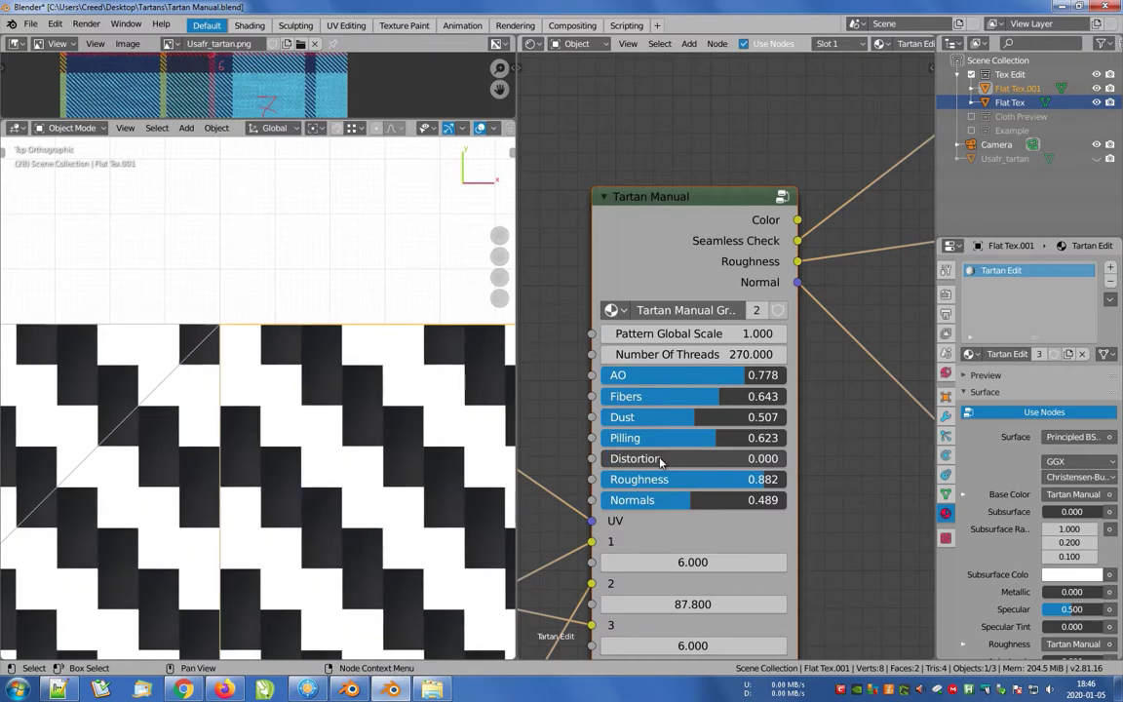
scroll(334, 451, "down", 8)
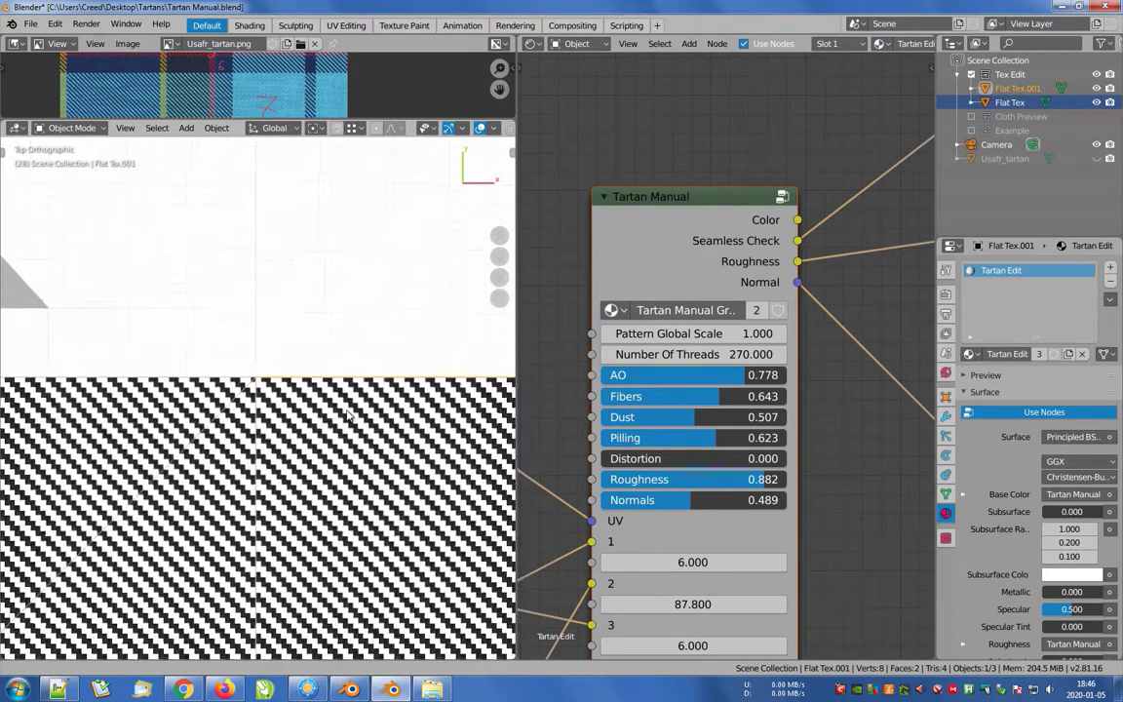
scroll(244, 451, "up", 5)
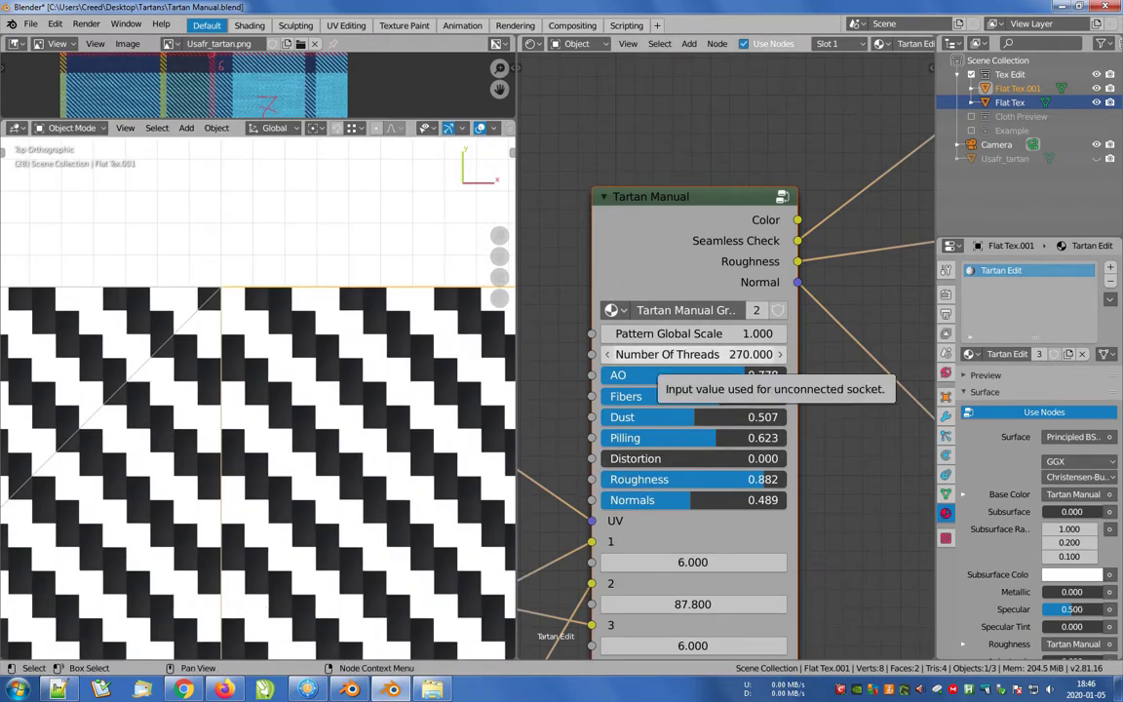
Set Number Of Threads to 272 and check the weave's continuity across the seam.
left_click(683, 354)
type("272")
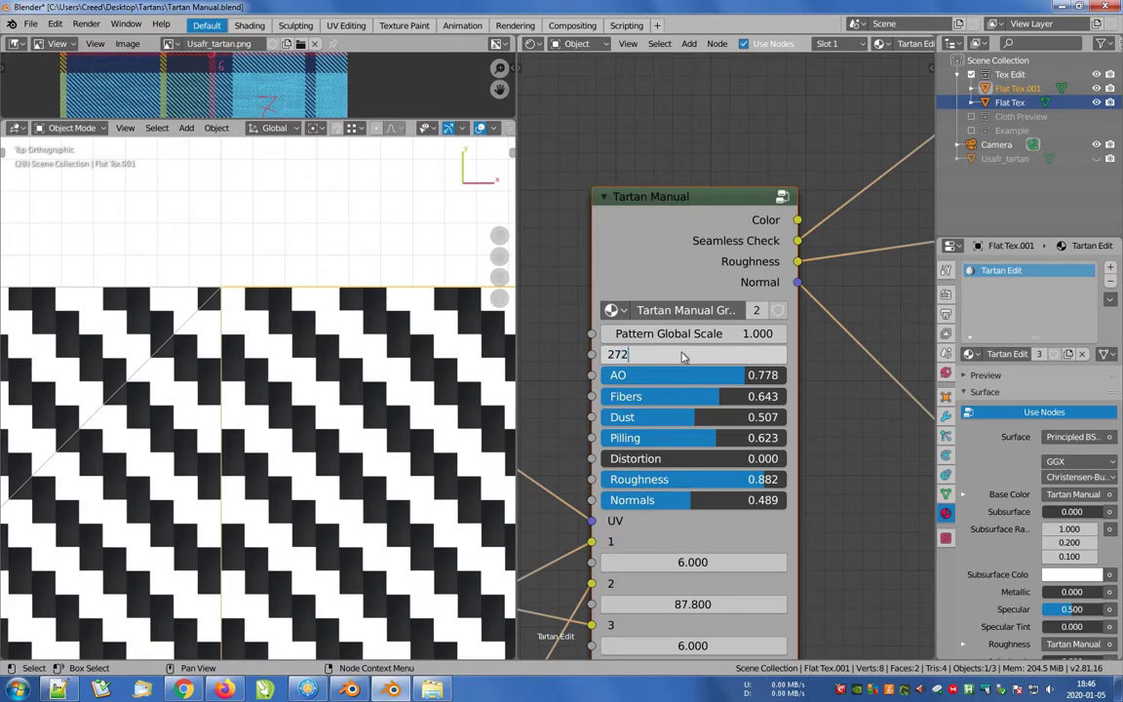
key("Return")
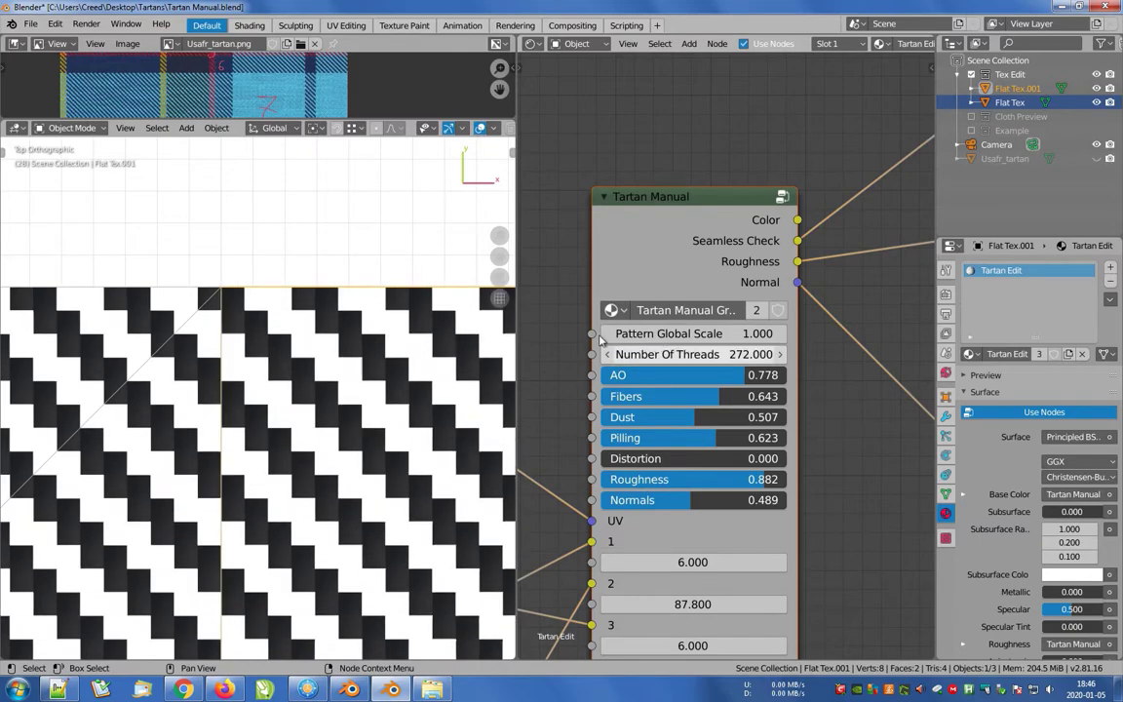
scroll(268, 349, "down", 8)
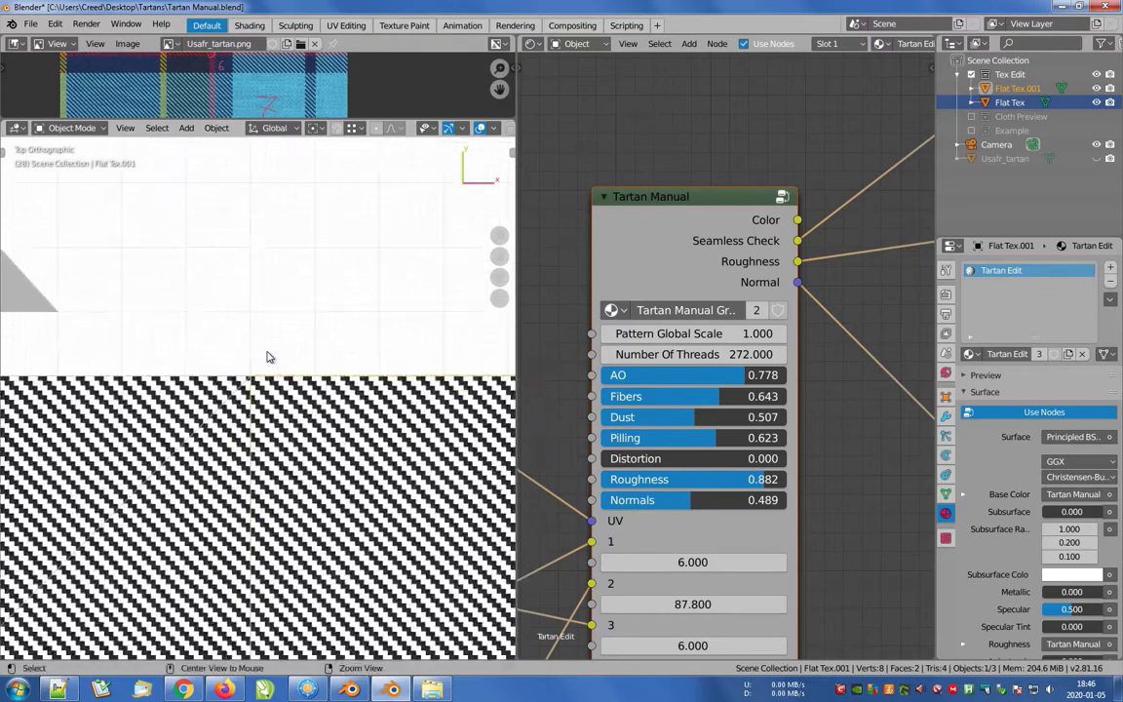
middle_click_drag(331, 503, 292, 443, "shift")
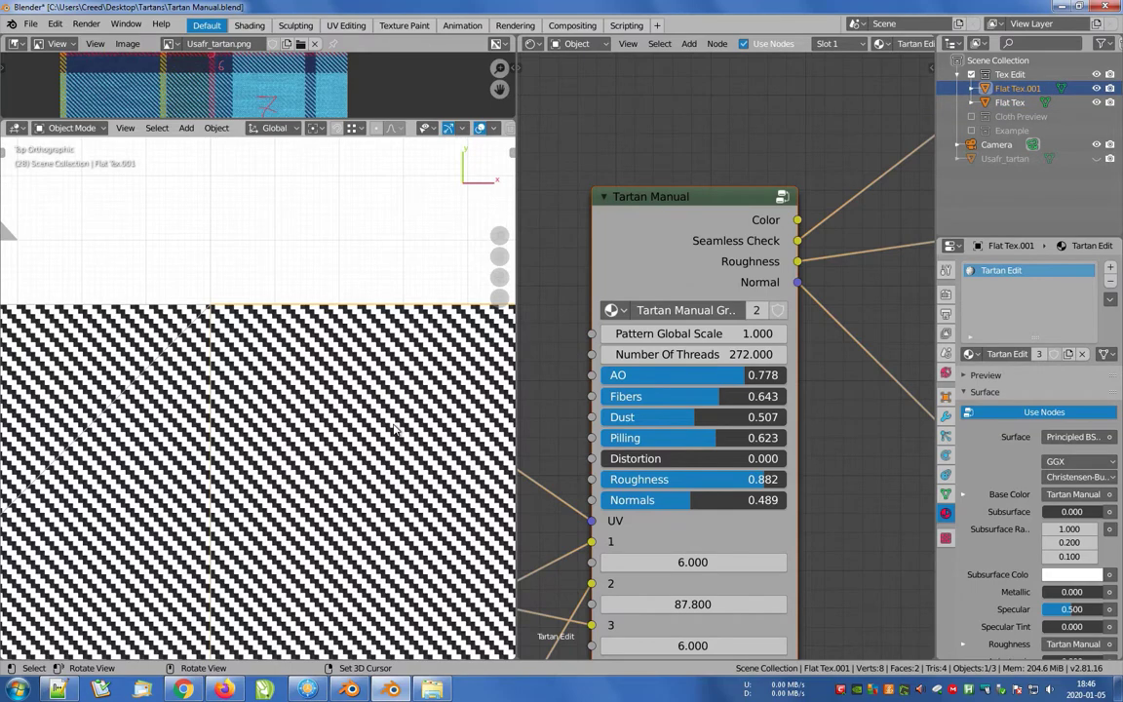
Delete the duplicate plane and reduce Distortion to 0 on the remaining Flat Tex plane's Tartan Manual node.
key("Delete")
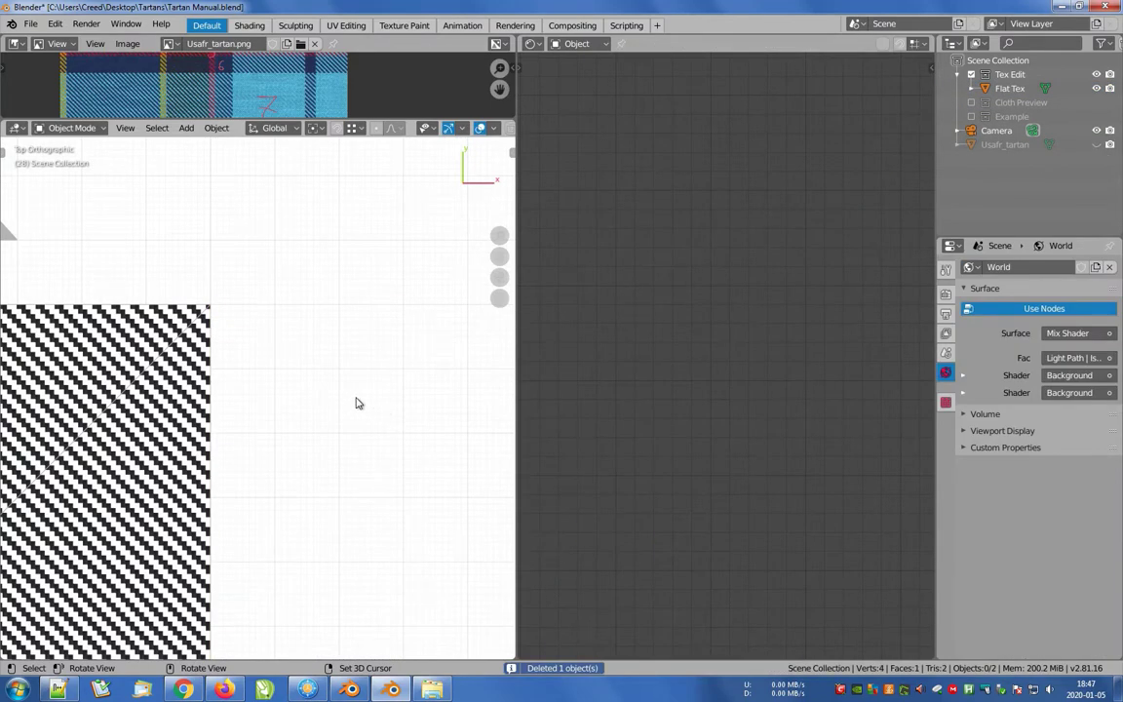
left_click(154, 347)
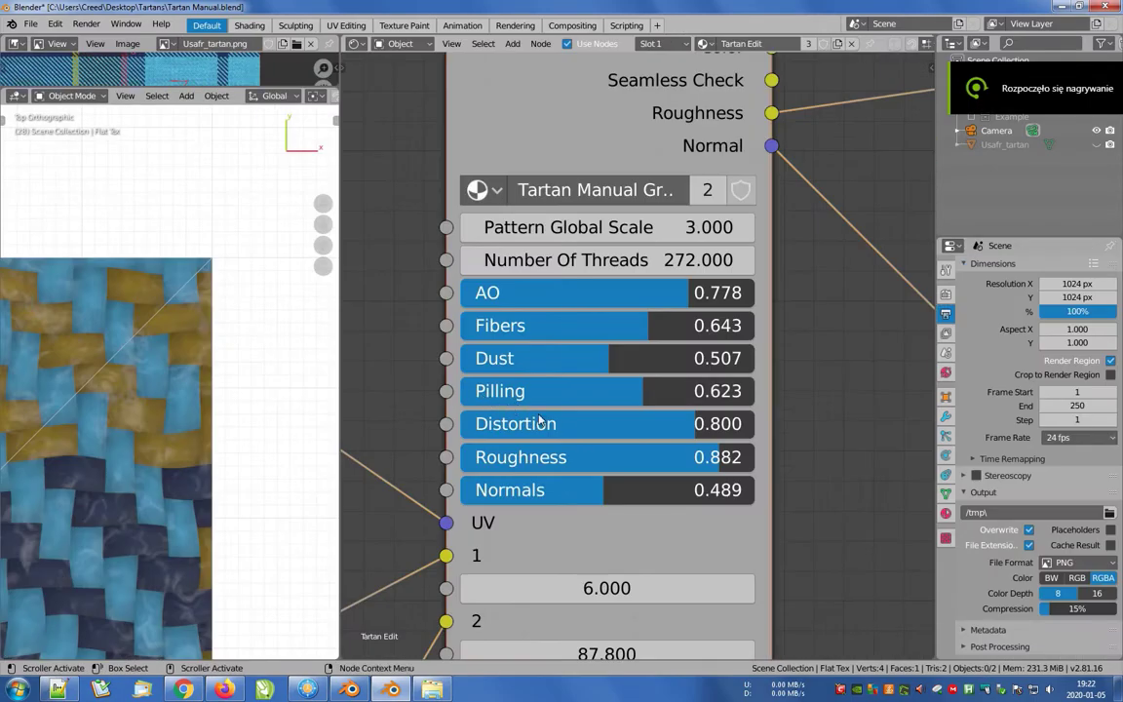
left_click_drag(682, 431, 419, 423)
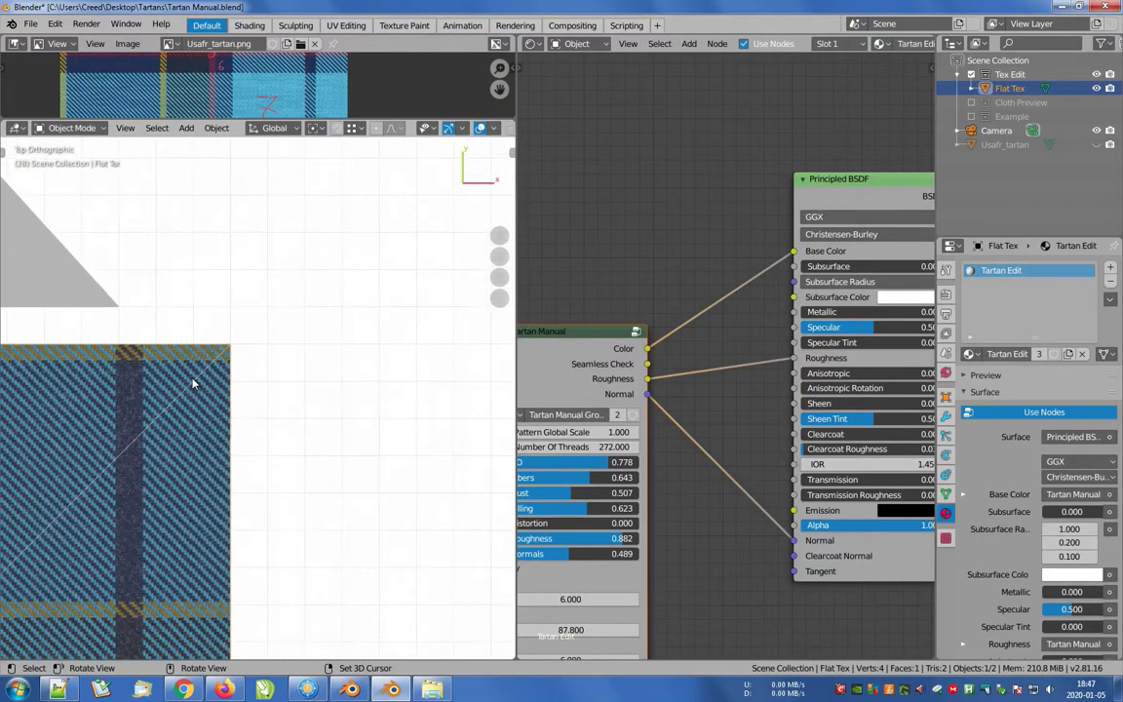
Select the camera and review the render resolution and output settings.
scroll(203, 396, "down", 3)
left_click(166, 336)
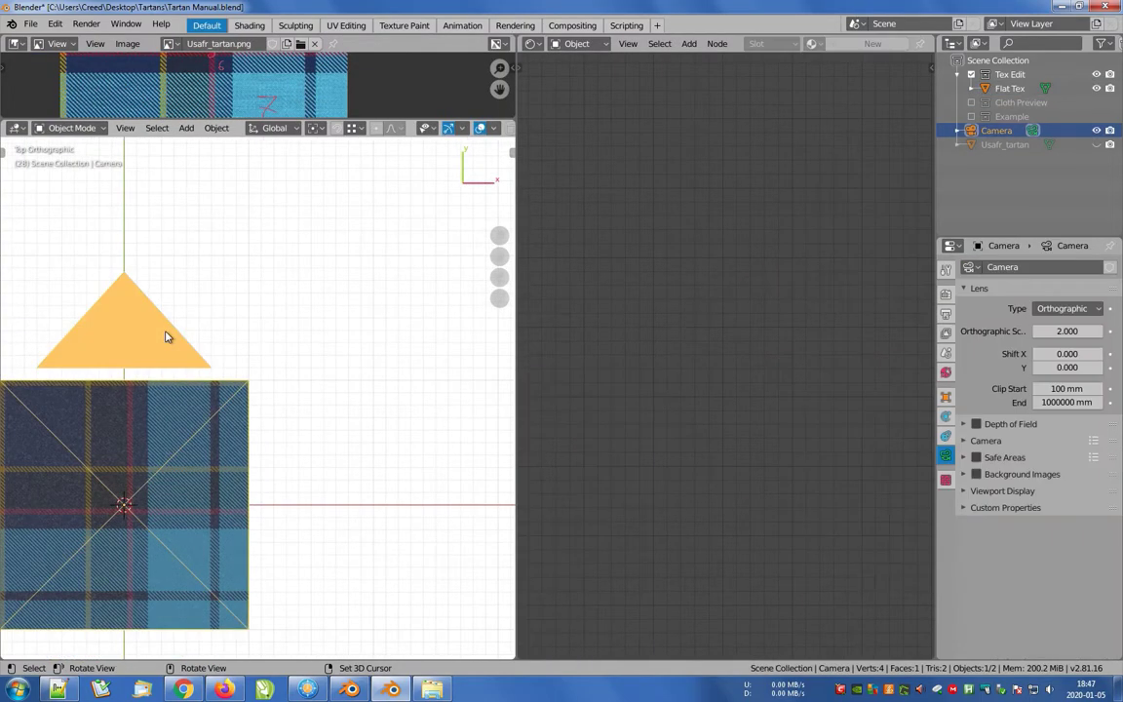
left_click(945, 296)
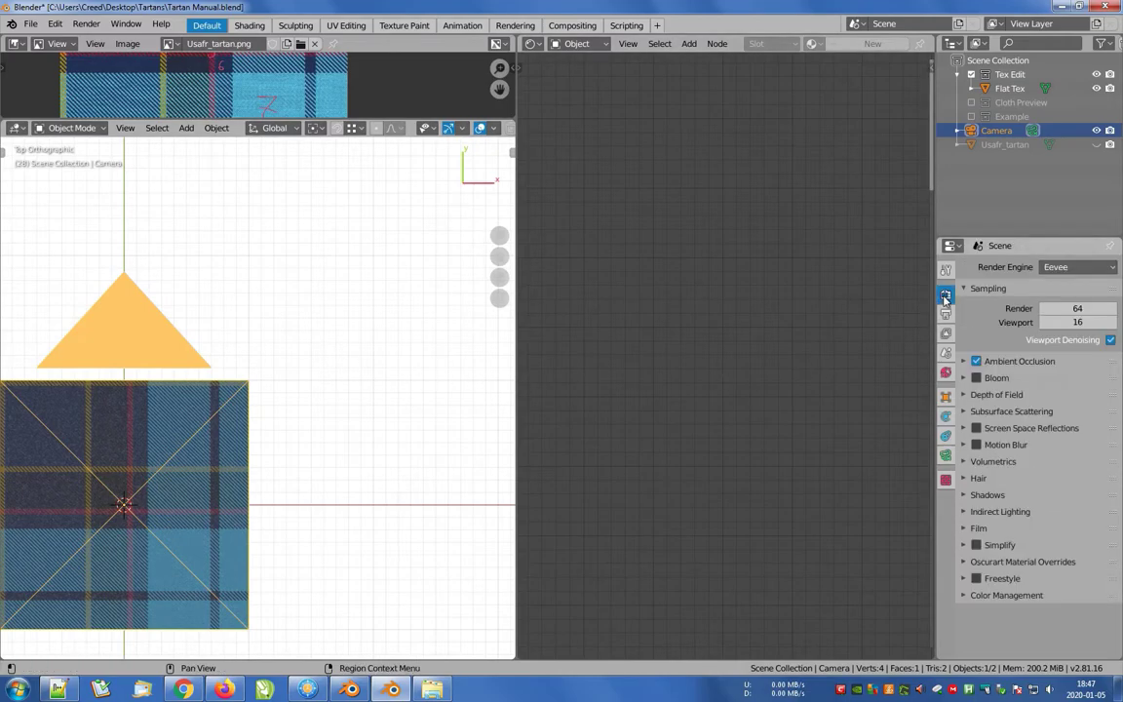
left_click(945, 315)
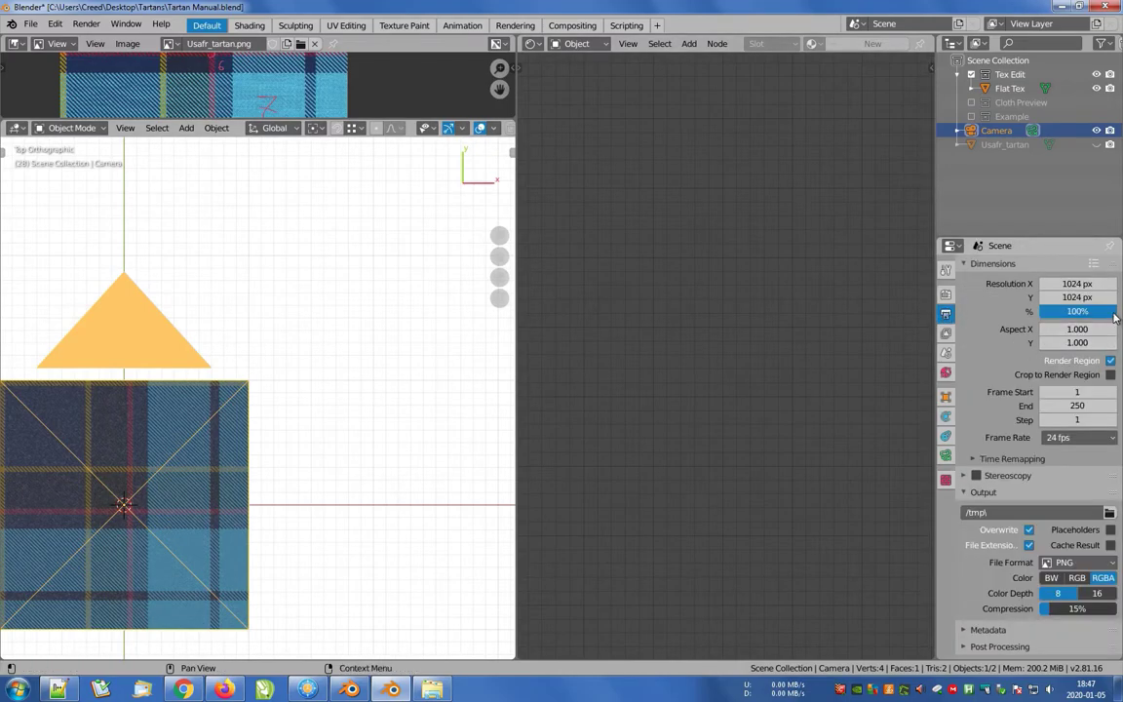
middle_click_drag(210, 469, 297, 429, "shift")
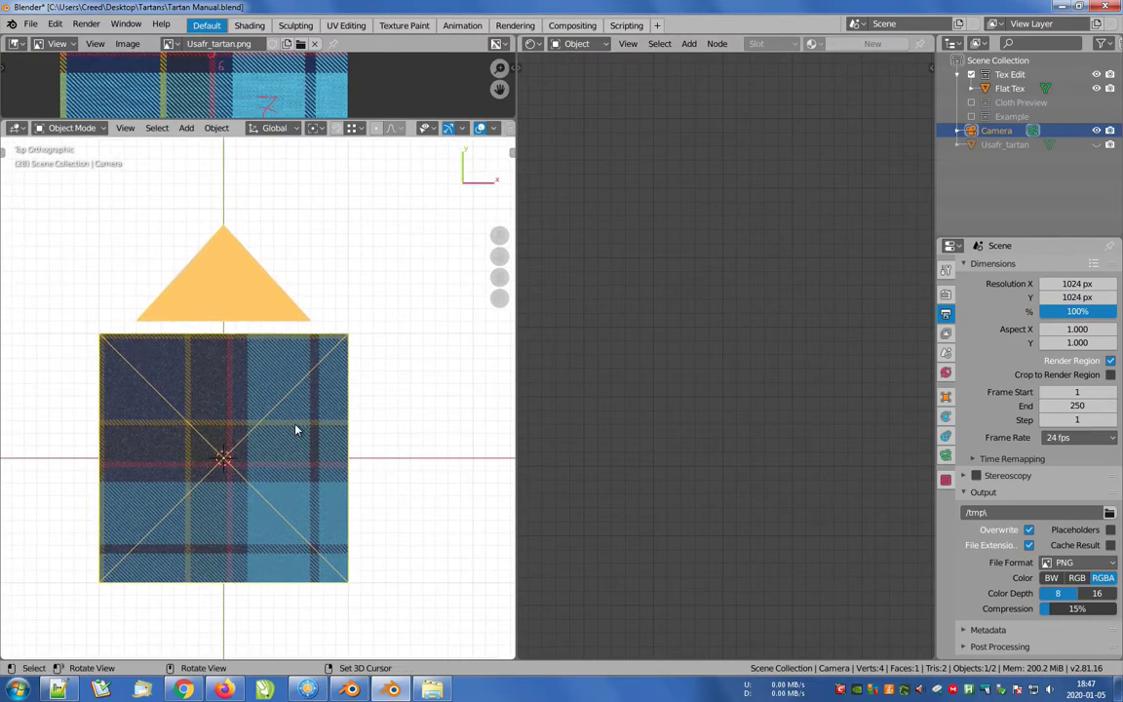
Render the tartan plane through the camera and examine the rendered texture's edges at the upper-right corner.
key("F12")
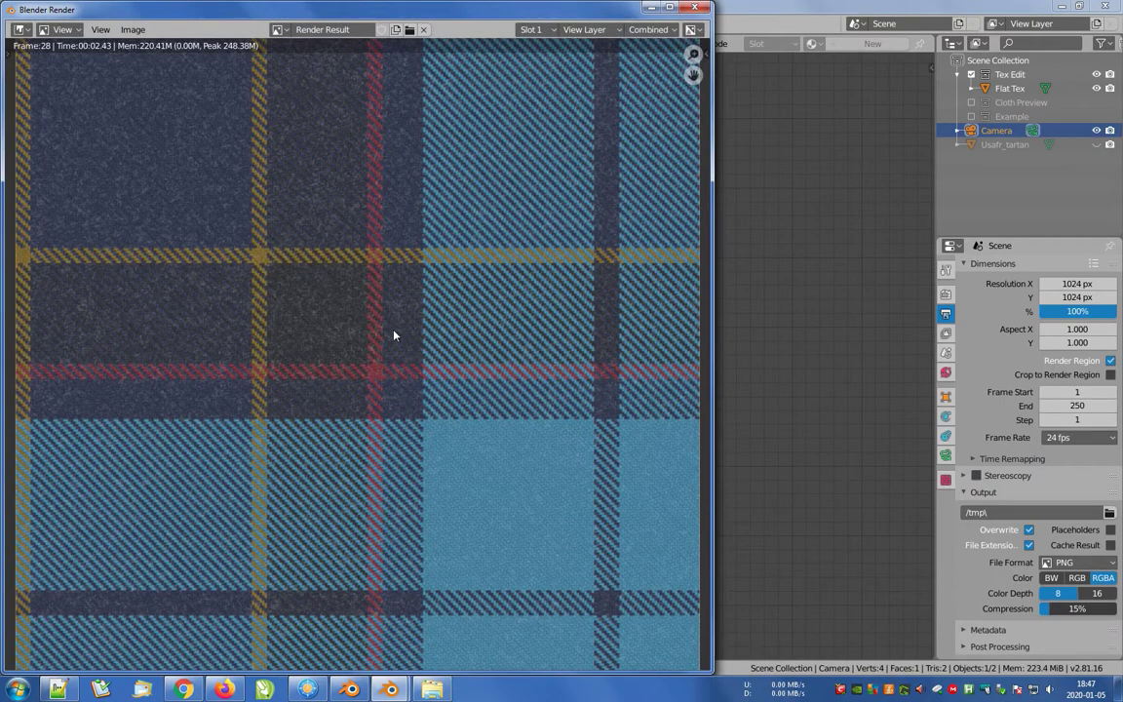
middle_click_drag(632, 115, 419, 334)
key("ctrl+b")
left_click_drag(514, 206, 419, 299)
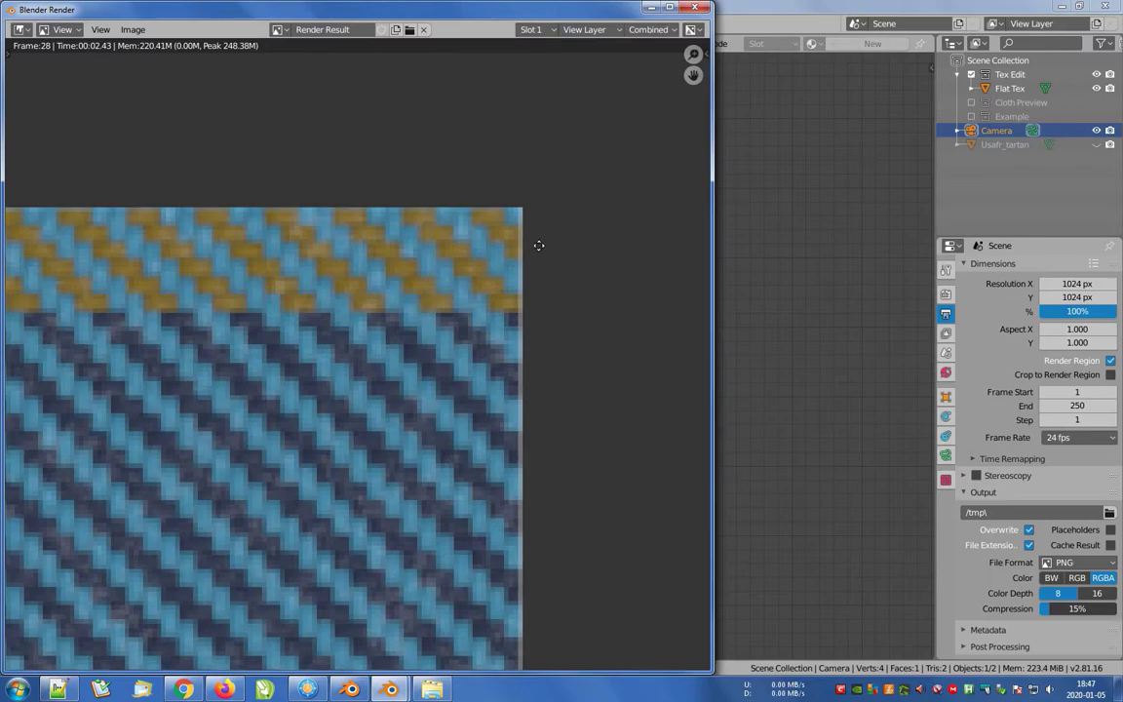
middle_click_drag(539, 245, 491, 288)
Enable Repeat Image for the render result, examine the seams between tiles, and close the render.
key("n")
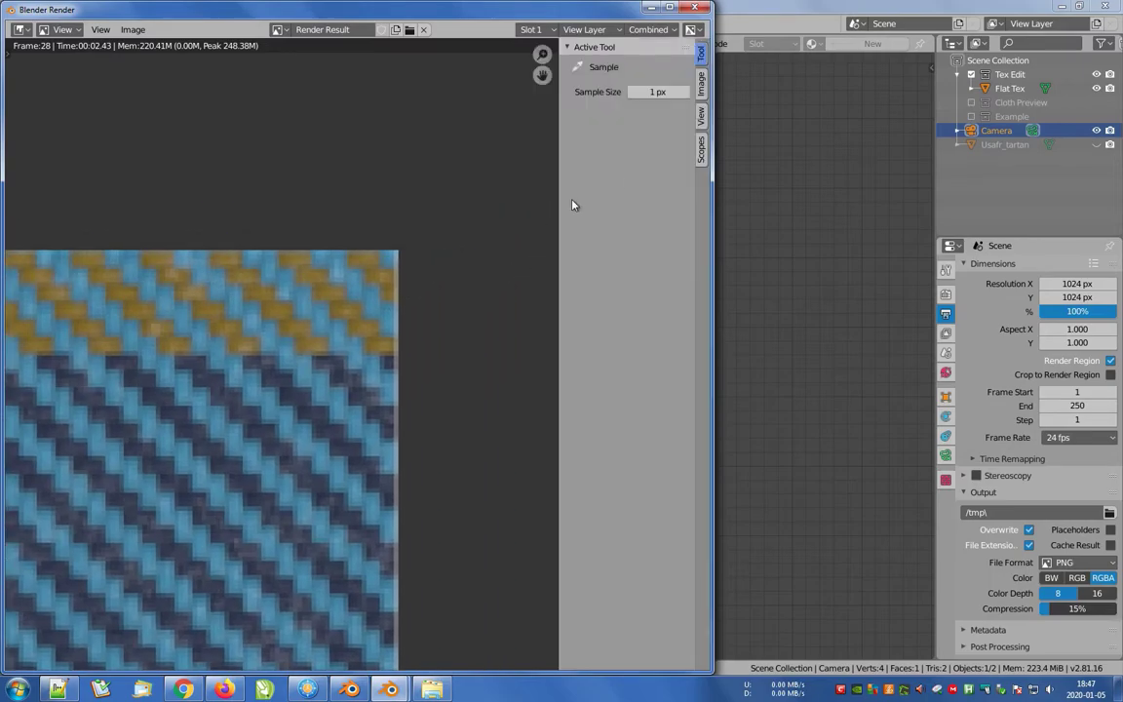
left_click(702, 118)
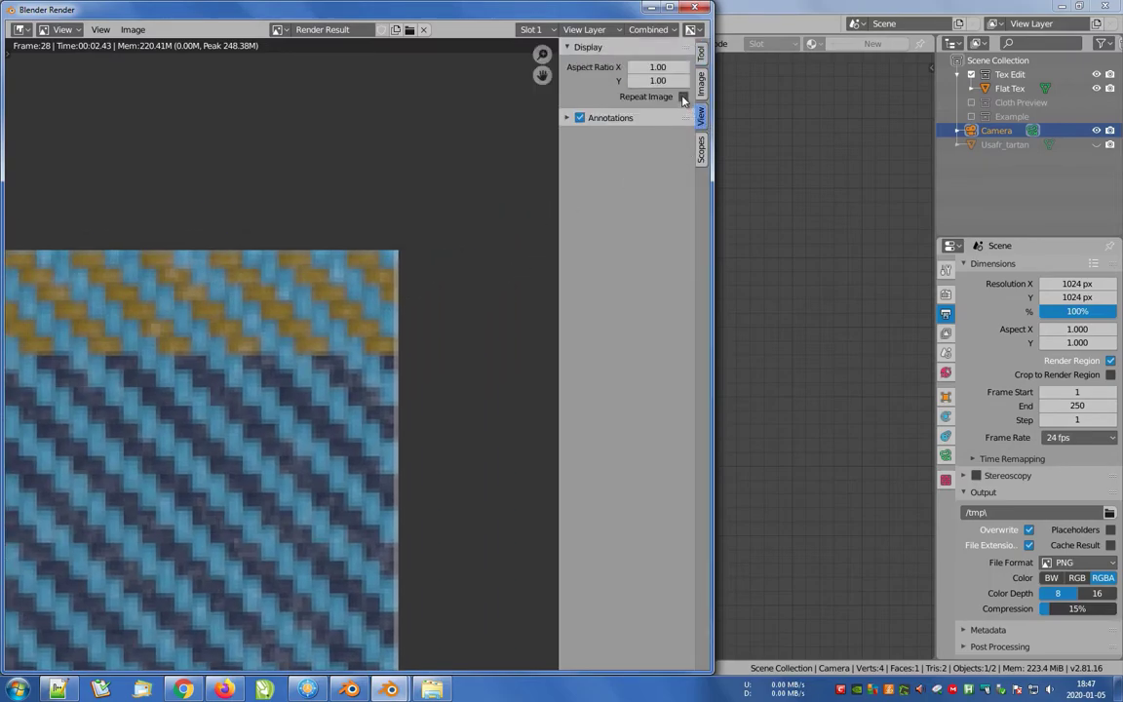
left_click(684, 97)
scroll(431, 283, "down", 1)
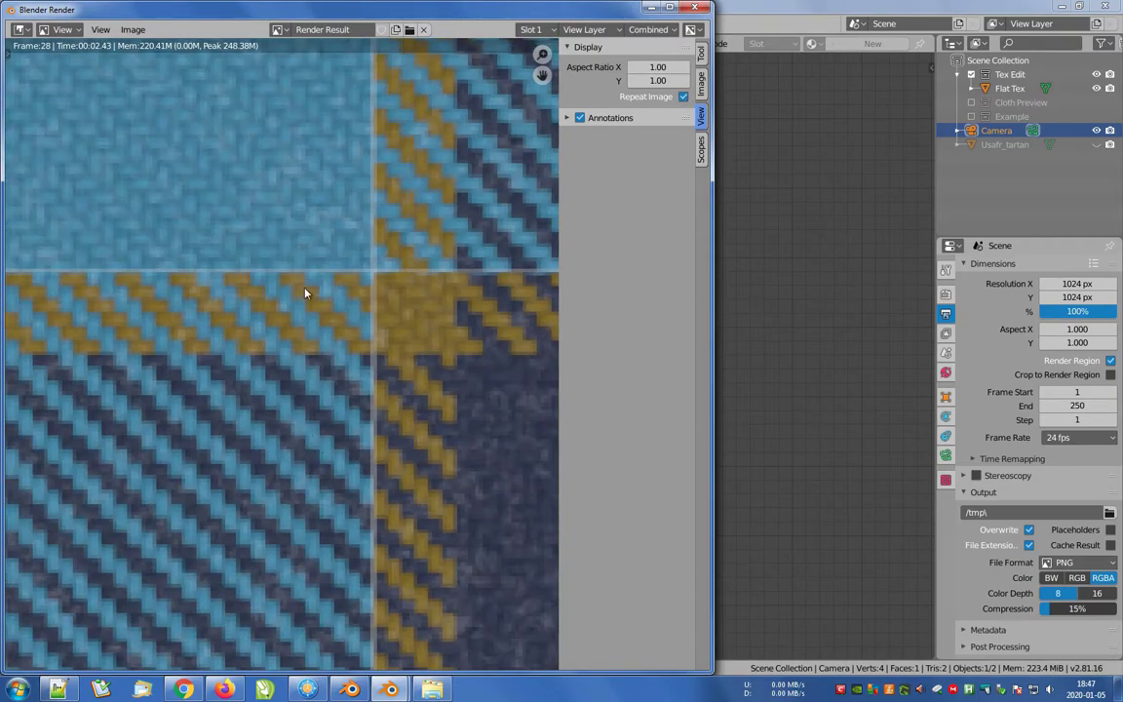
scroll(409, 304, "down", 6)
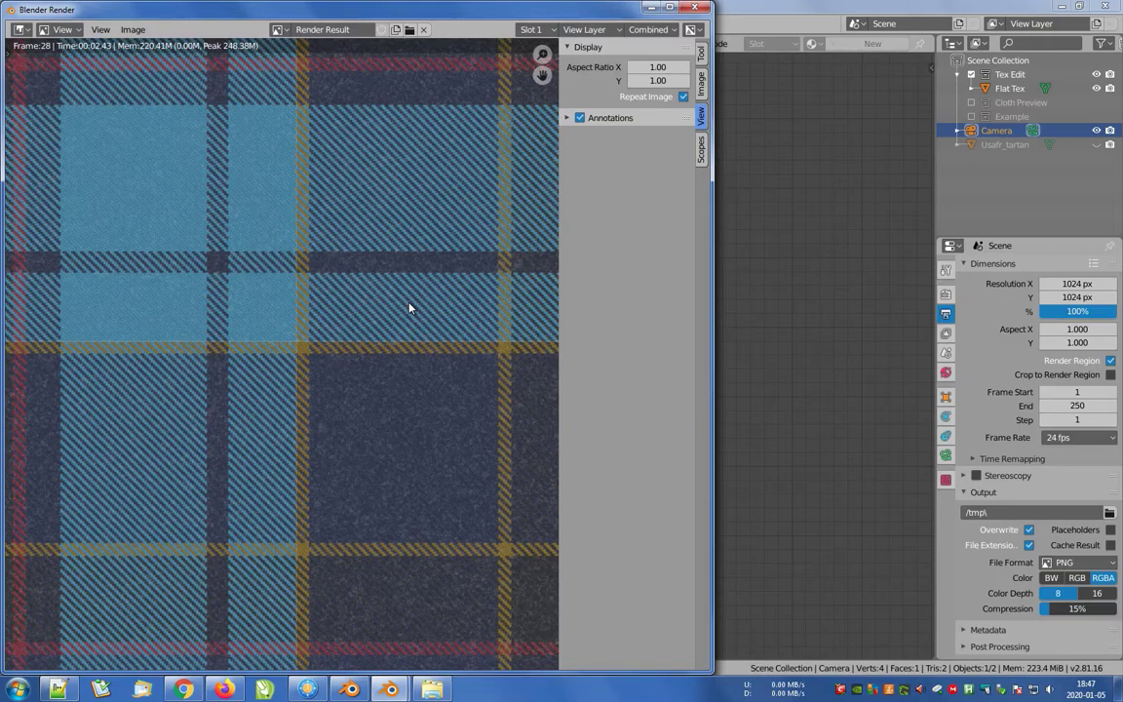
scroll(334, 341, "up", 6)
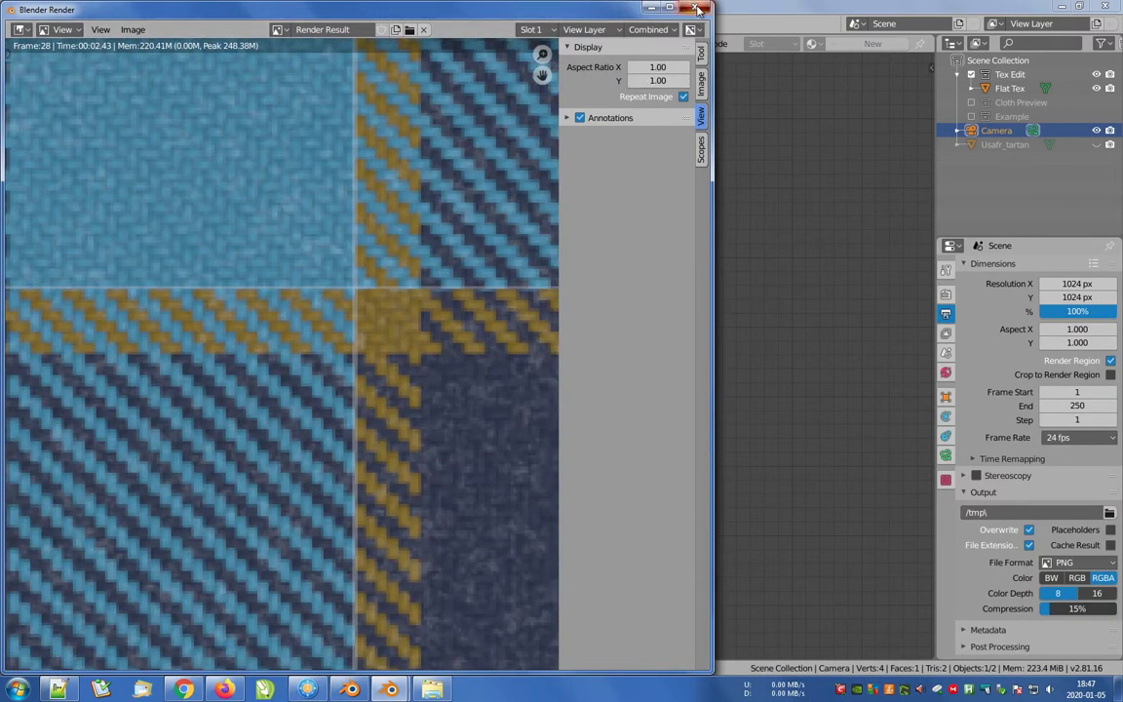
key("Escape")
Scale the Flat Tex plane by a factor of 3 so it extends beyond the camera frame.
middle_click_drag(377, 395, 381, 381)
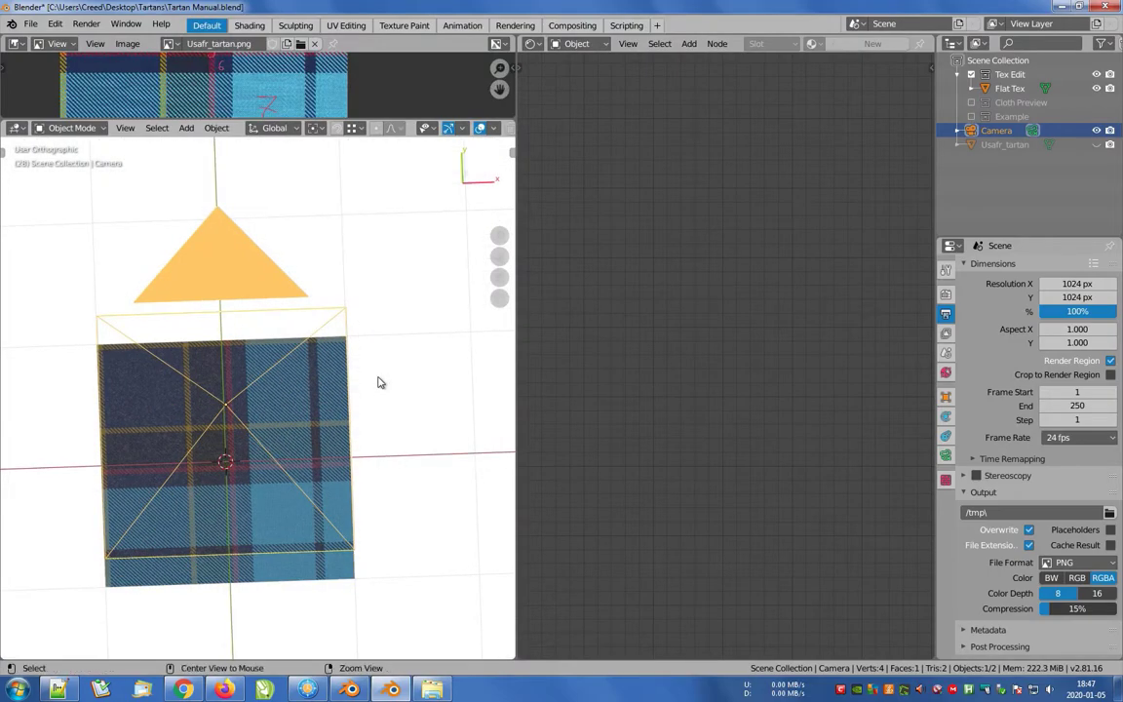
key("ctrl+space")
left_click(362, 390)
scroll(370, 390, "down", 3)
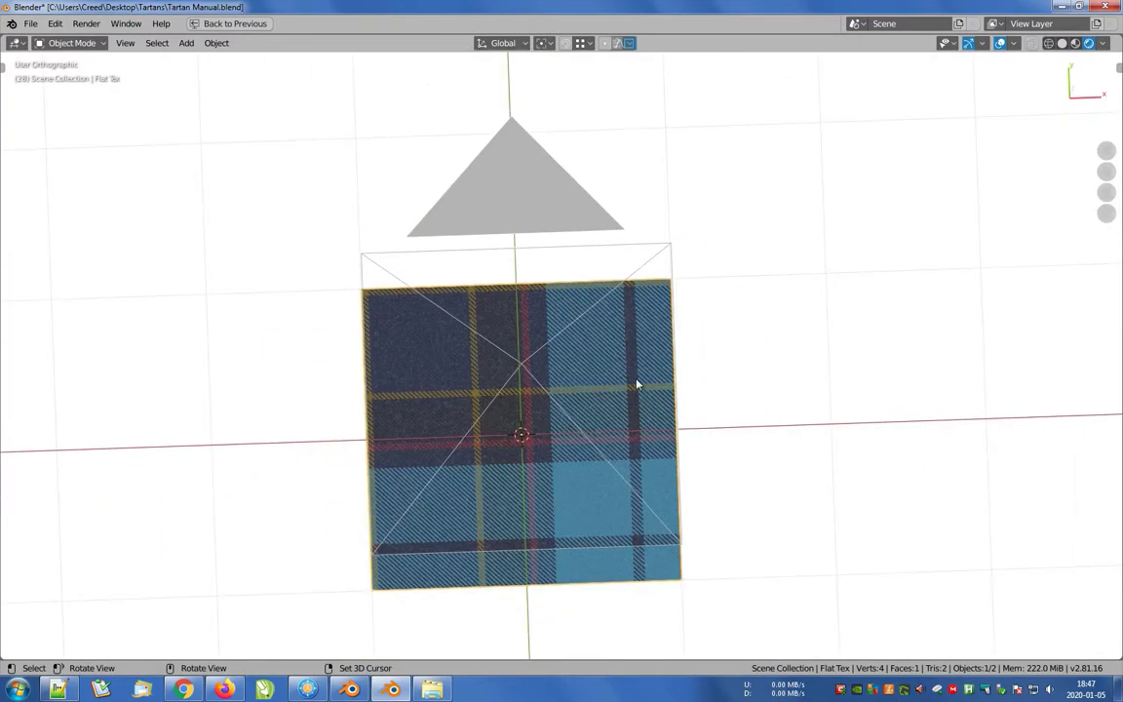
key("s")
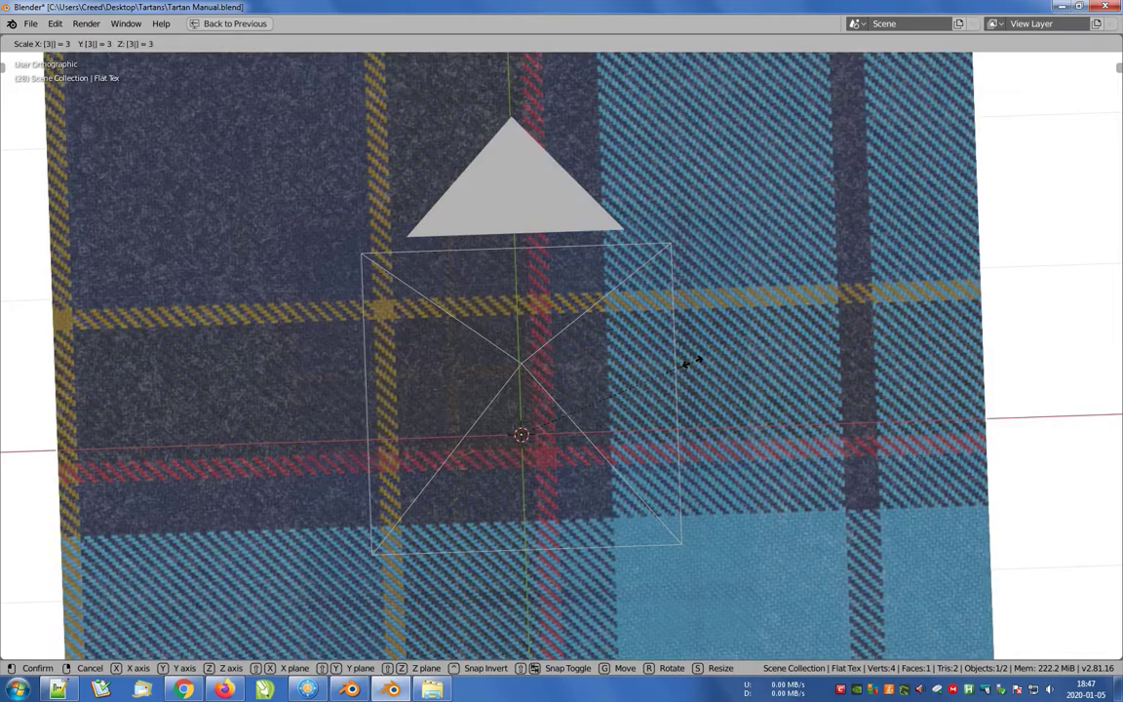
left_click(693, 367)
scroll(614, 332, "down", 2)
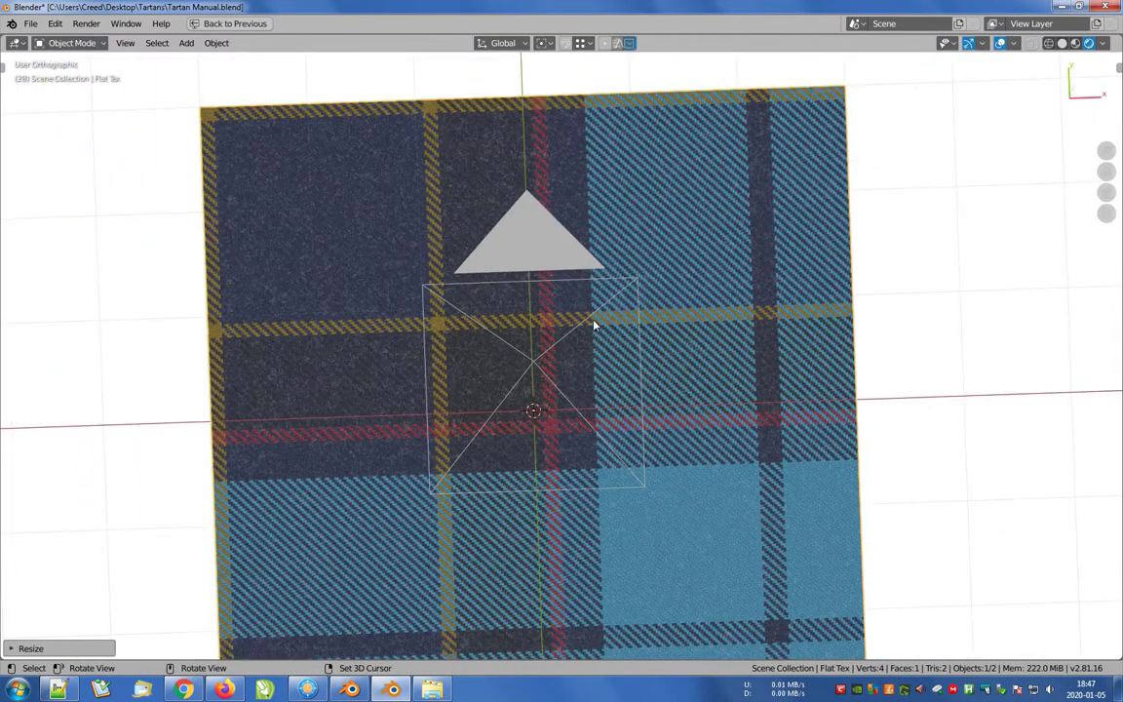
Set Pattern Global Scale to 3 on the Flat Tex plane's Tartan Manual node.
key("ctrl+space")
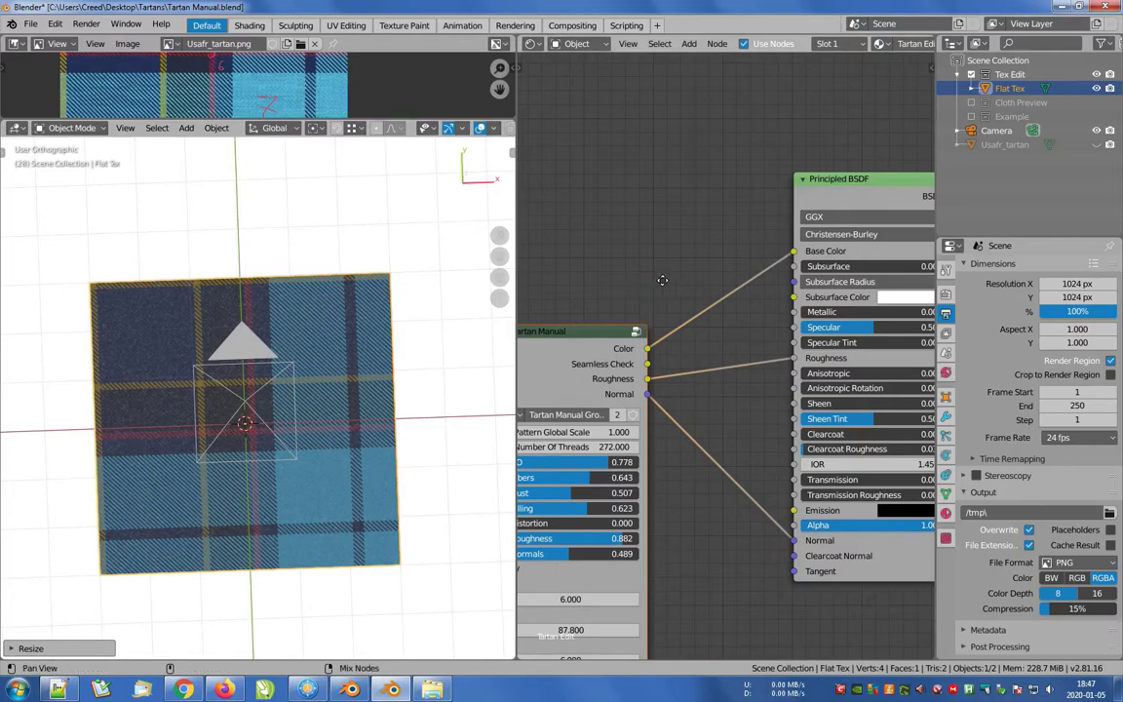
middle_click_drag(631, 347, 750, 331)
left_click(686, 416)
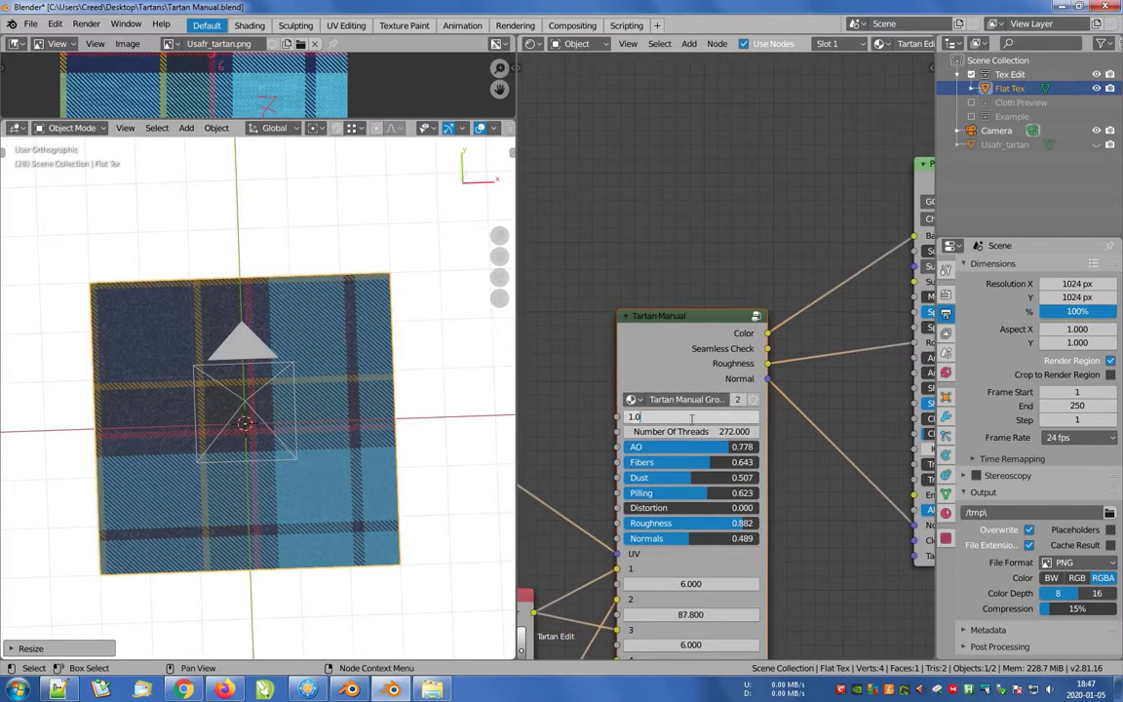
type("3")
key("Return")
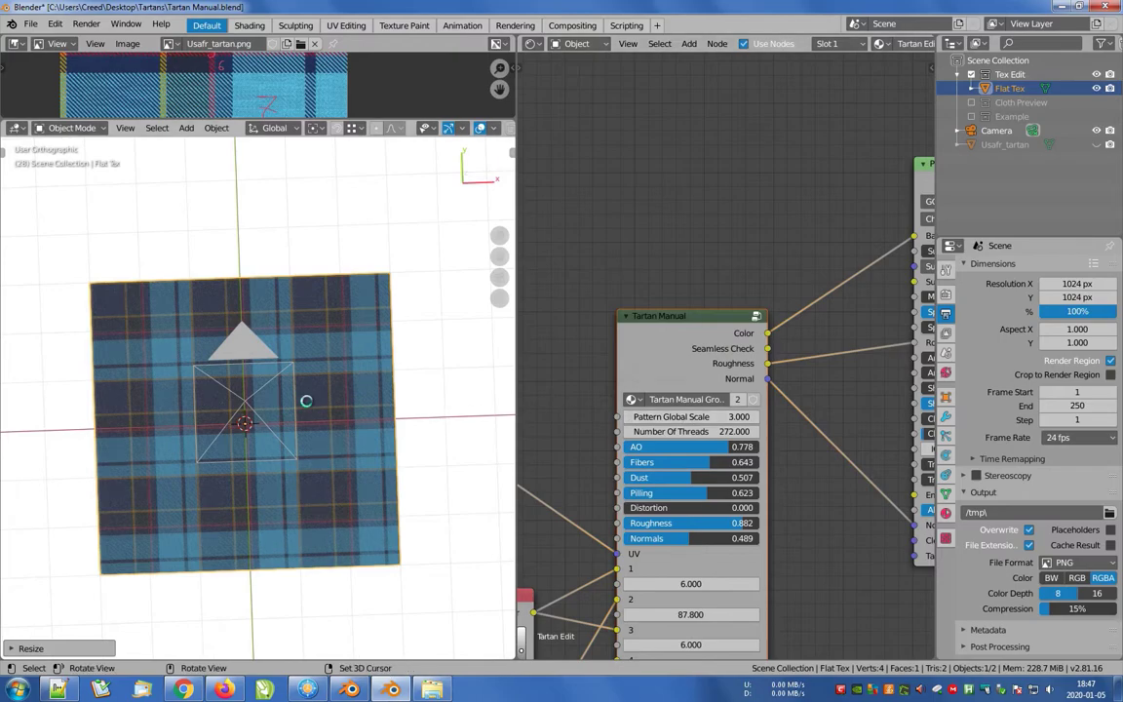
Render the enlarged plane through the camera again and examine the image's upper-right corner.
key("F12")
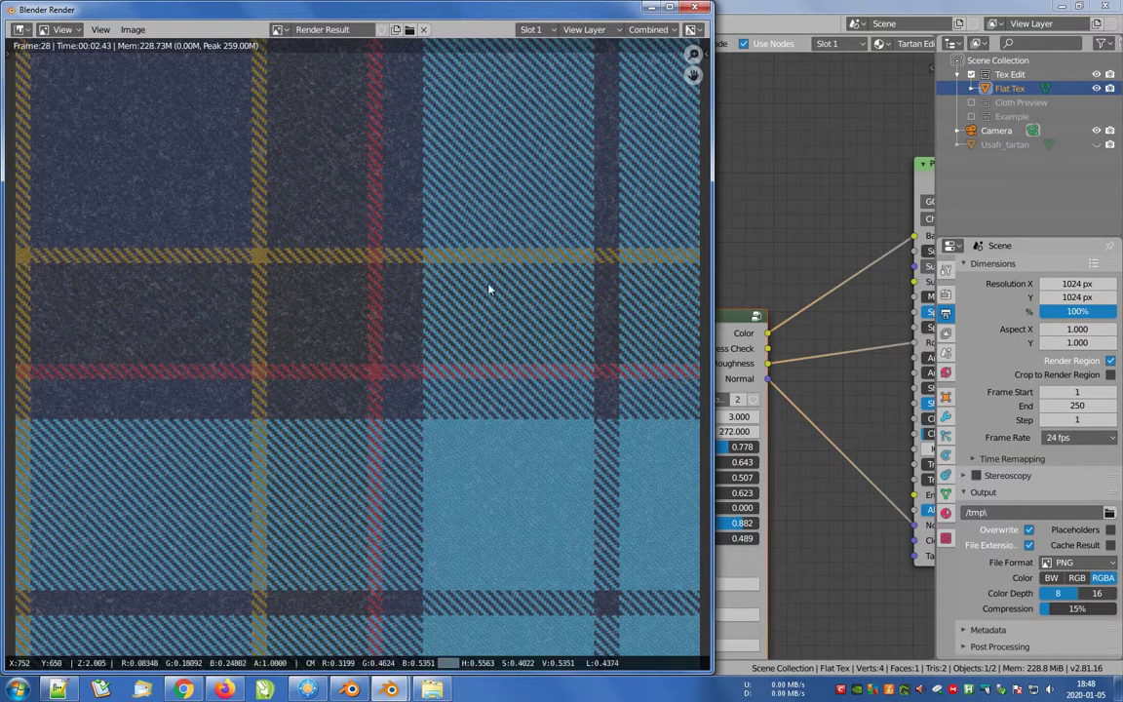
scroll(512, 295, "down", 3)
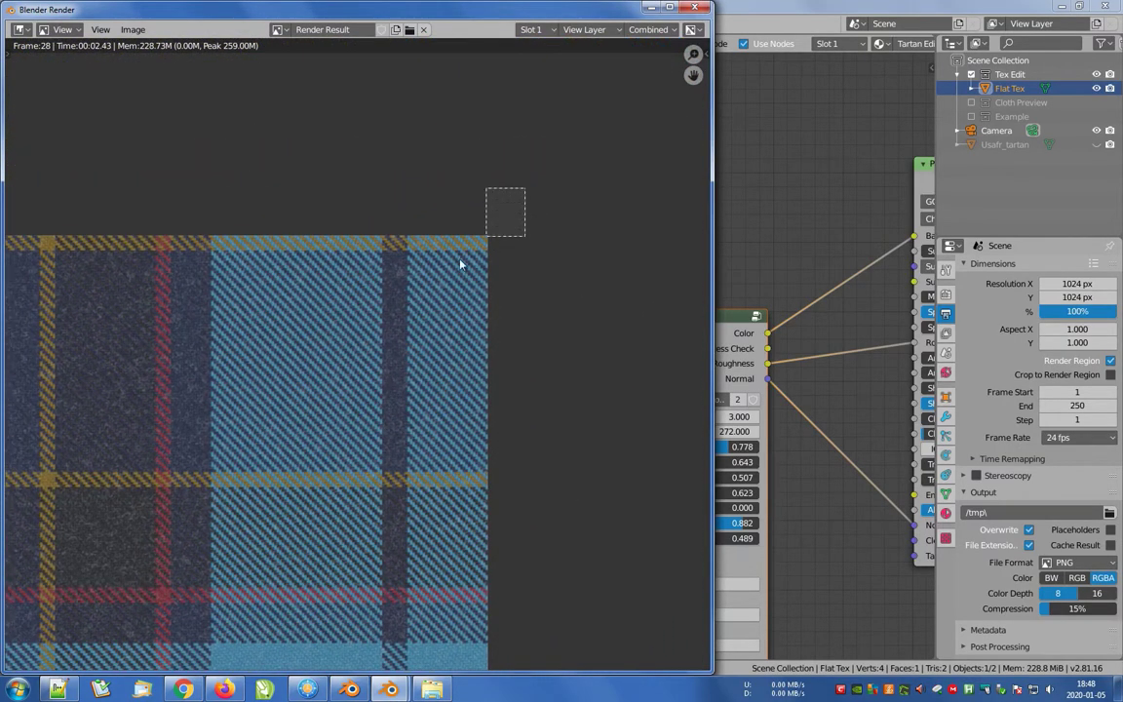
scroll(487, 234, "up", 4)
Turn on Repeat Image for the new render and examine the tiled tartan for visible seams.
key("n")
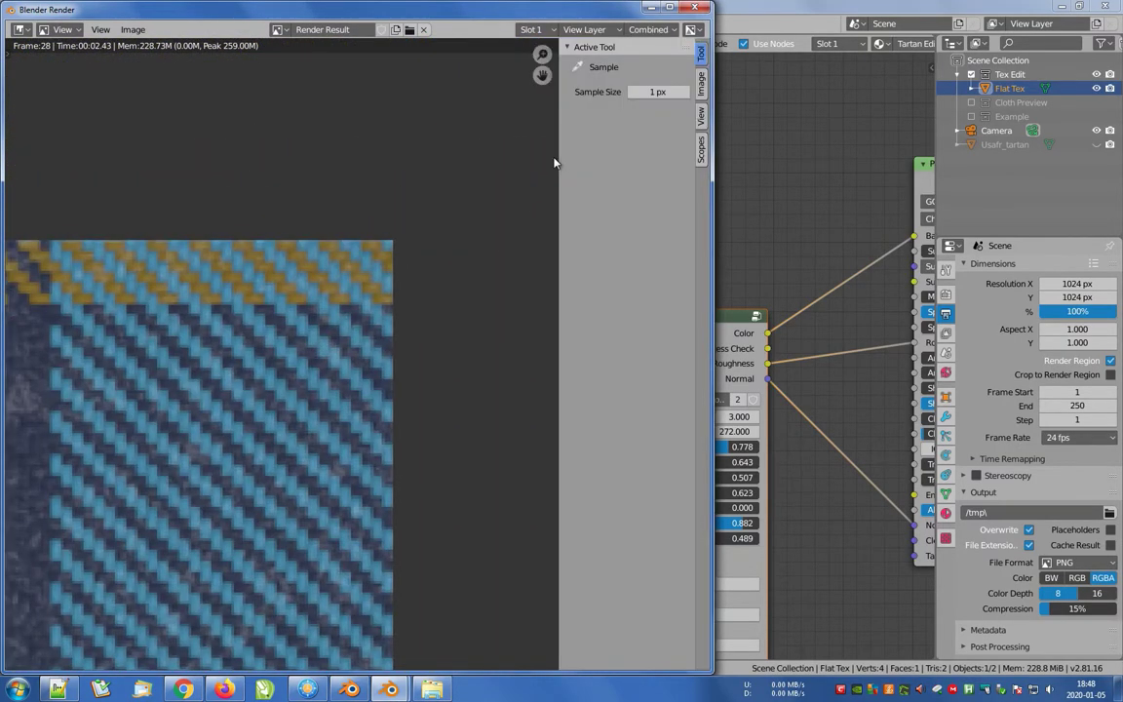
left_click(701, 116)
left_click(684, 96)
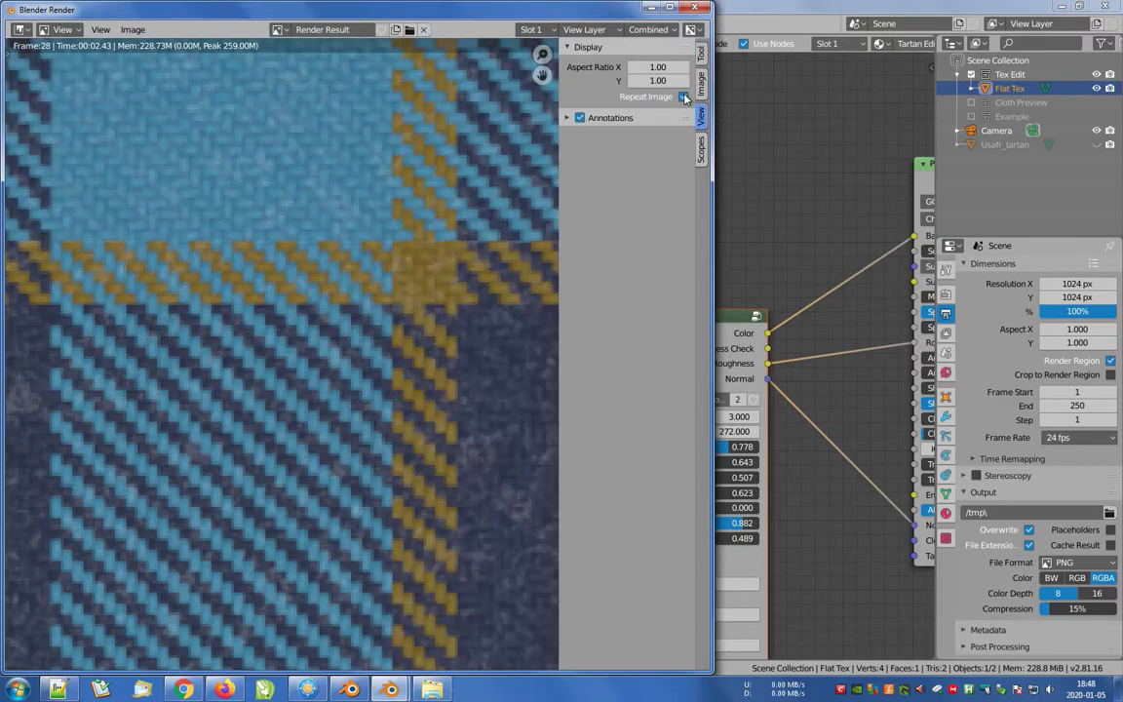
key("n")
scroll(520, 310, "down", 6)
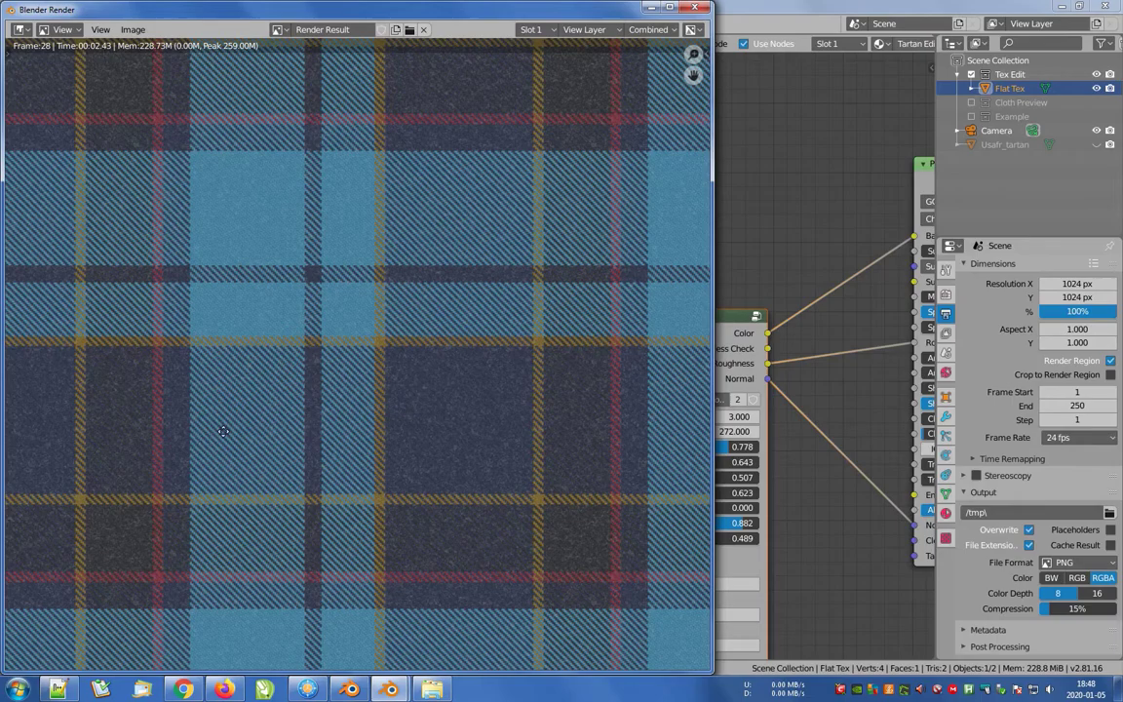
middle_click_drag(223, 431, 436, 443)
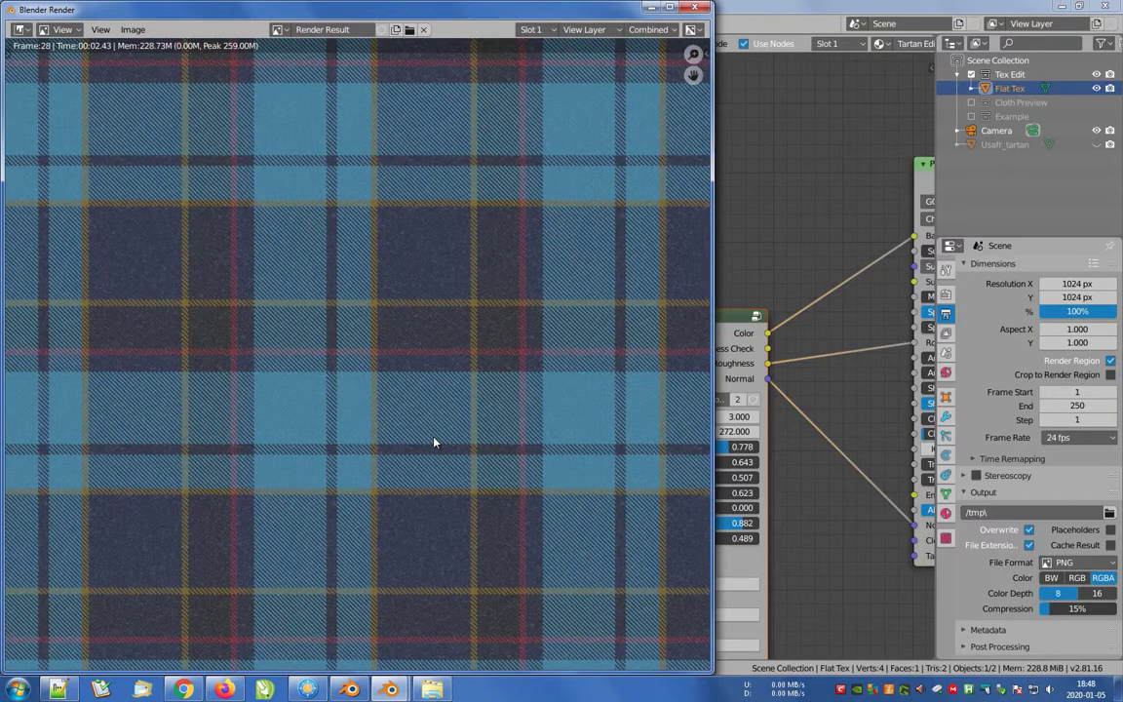